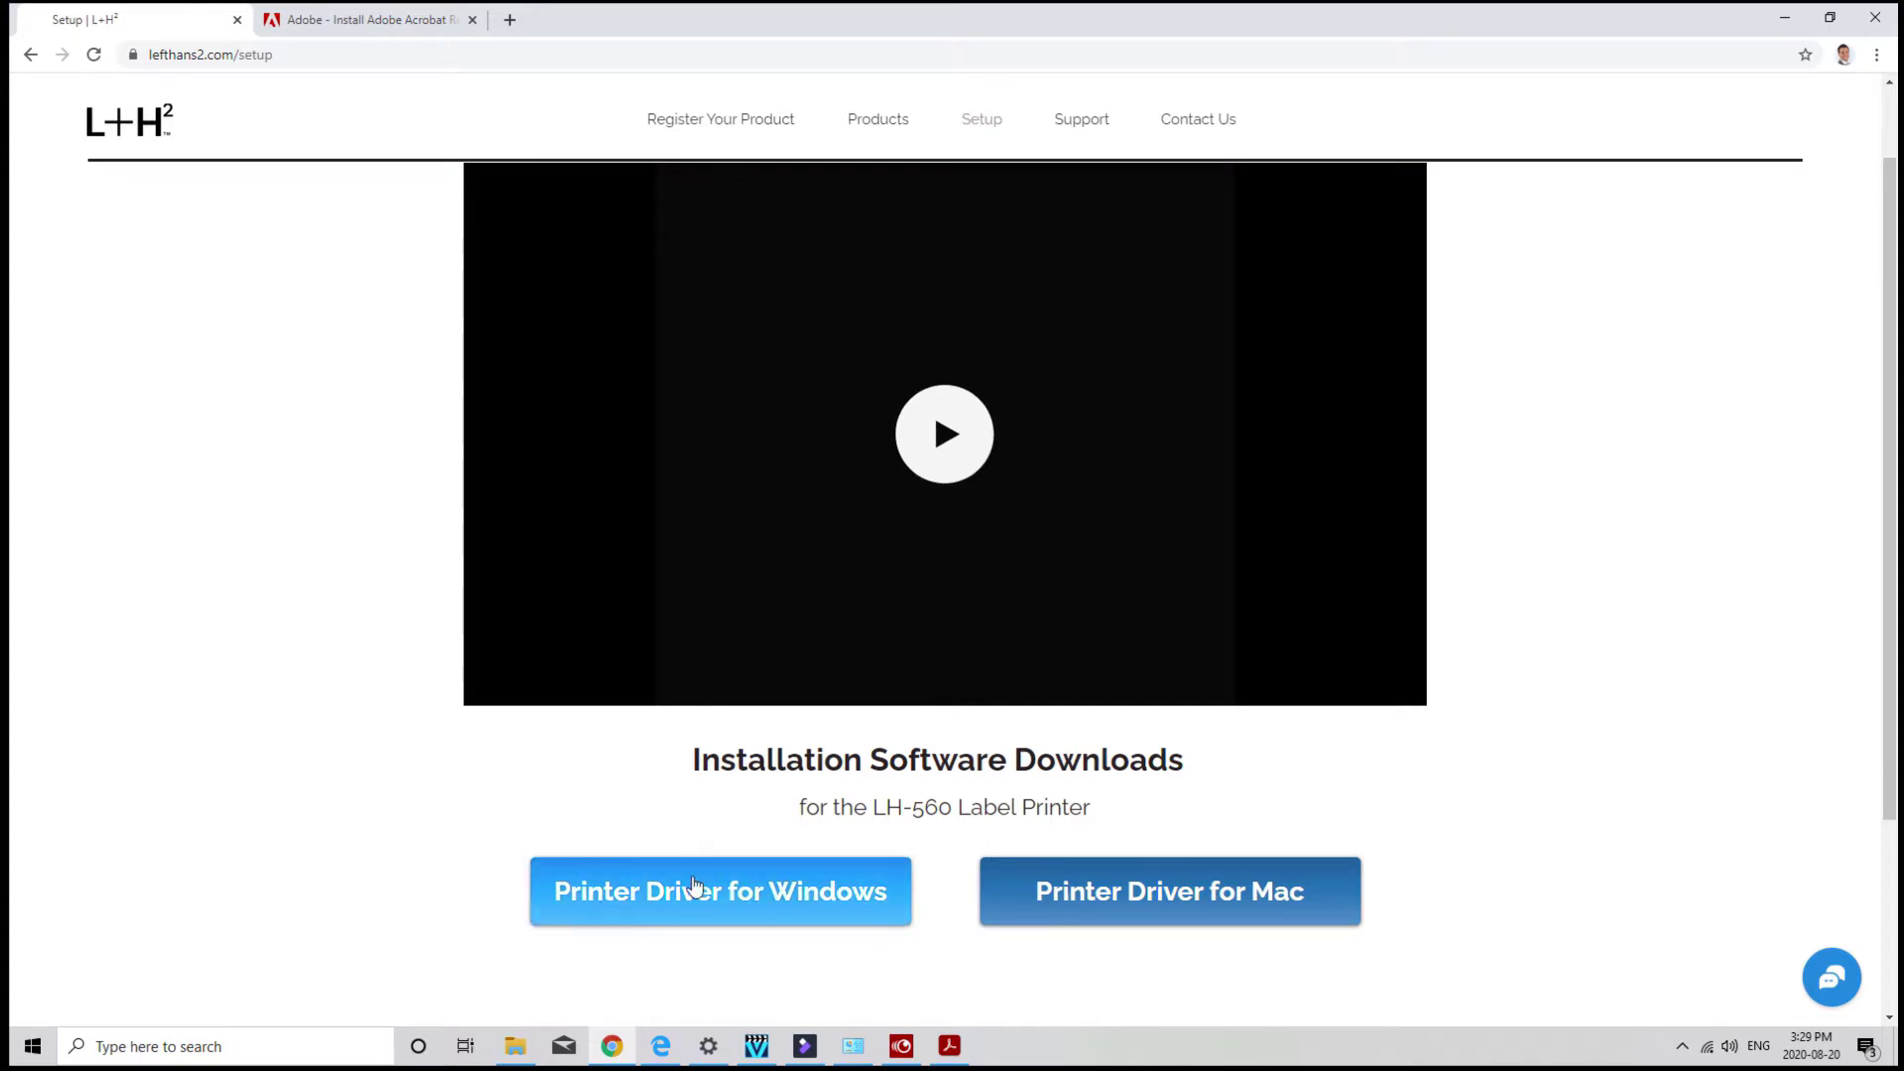
# Download the LH-560 'Printer Driver for Windows' zip and open it from the download bar.
pyautogui.click(695, 882)
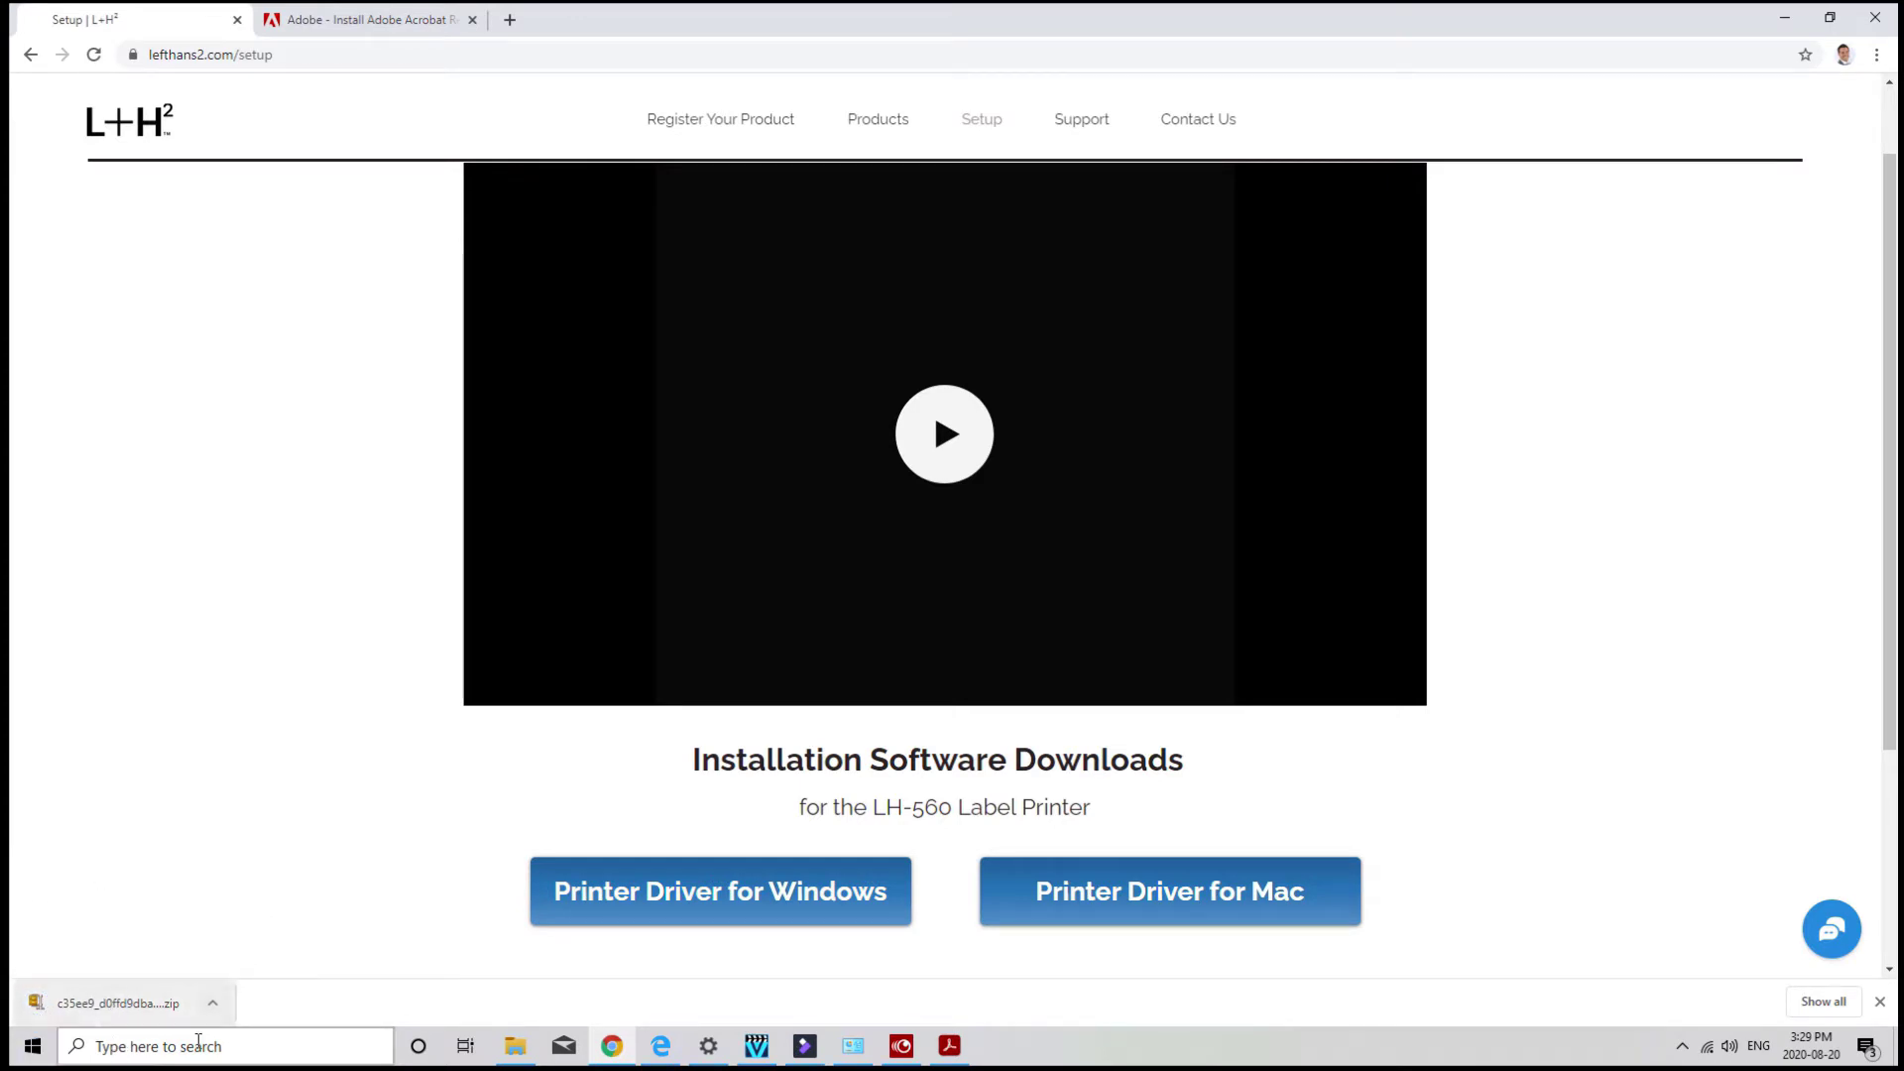
pyautogui.click(109, 1002)
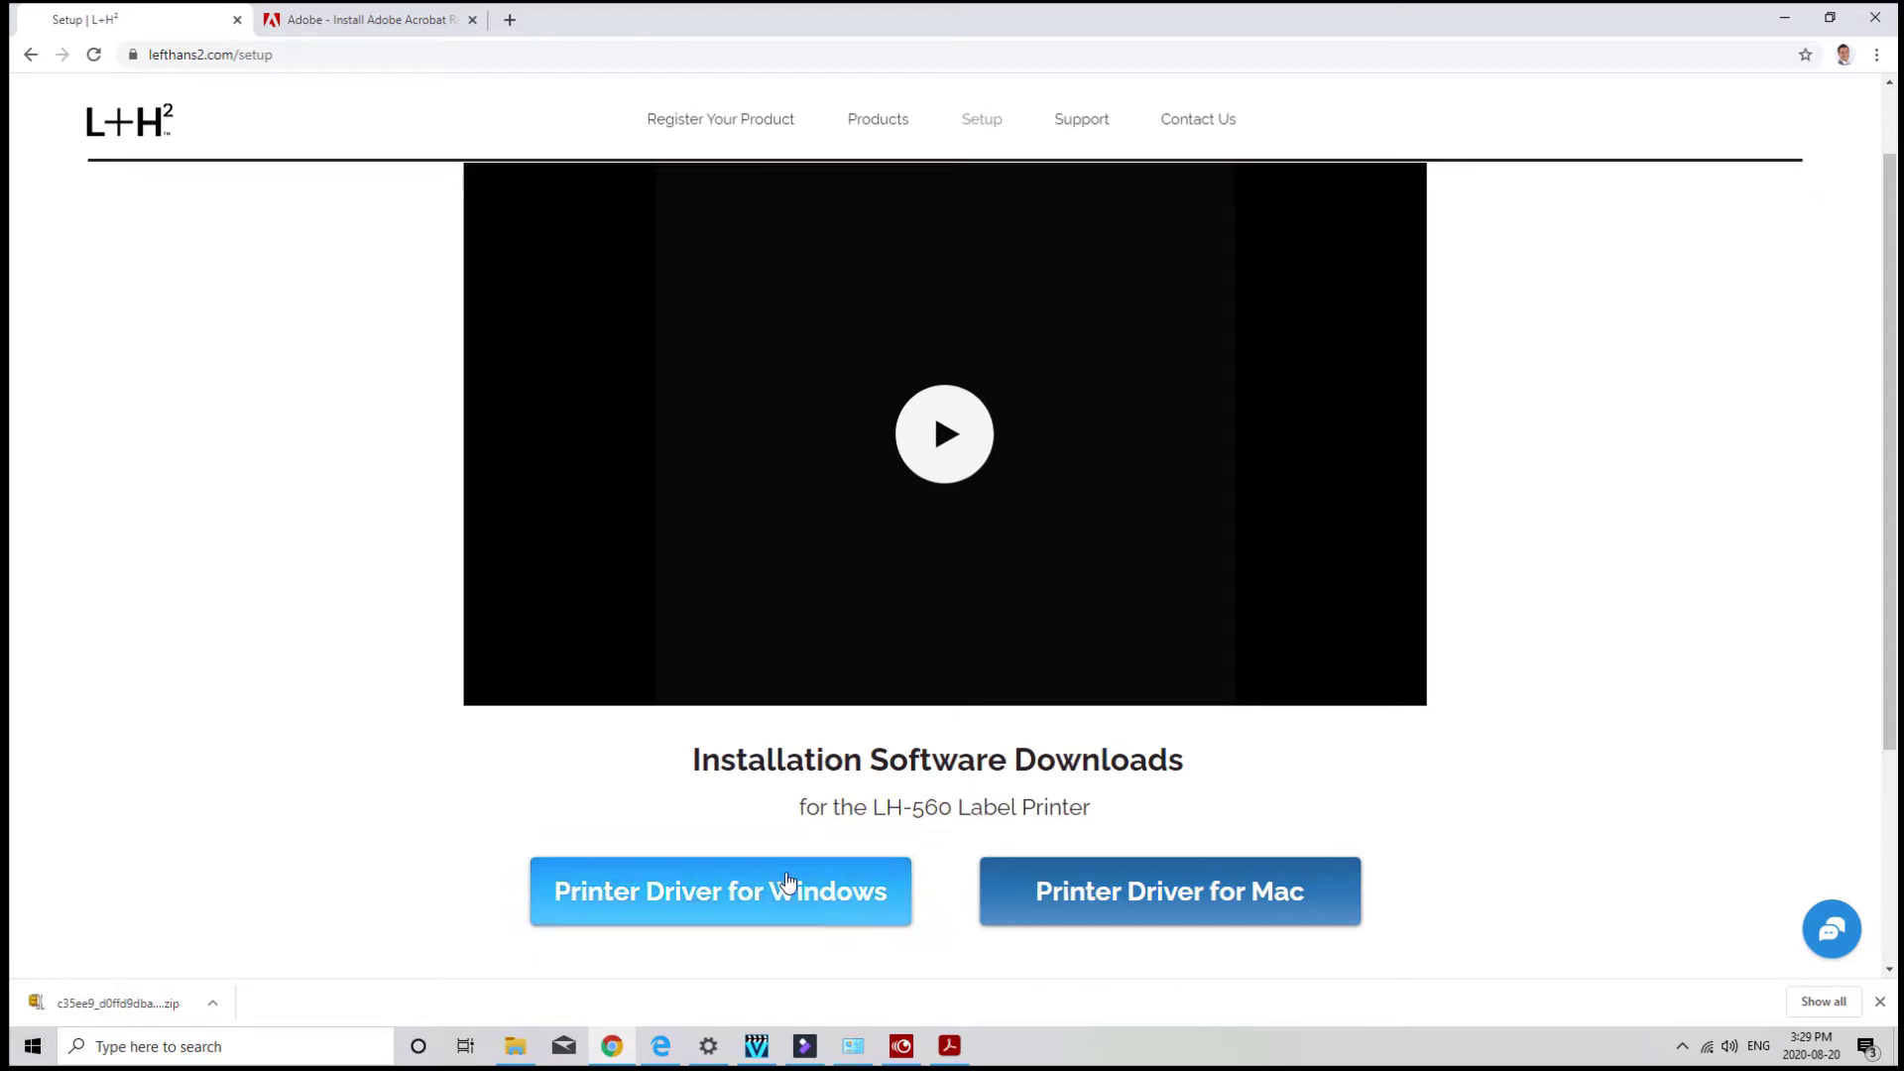
pyautogui.rightClick(786, 871)
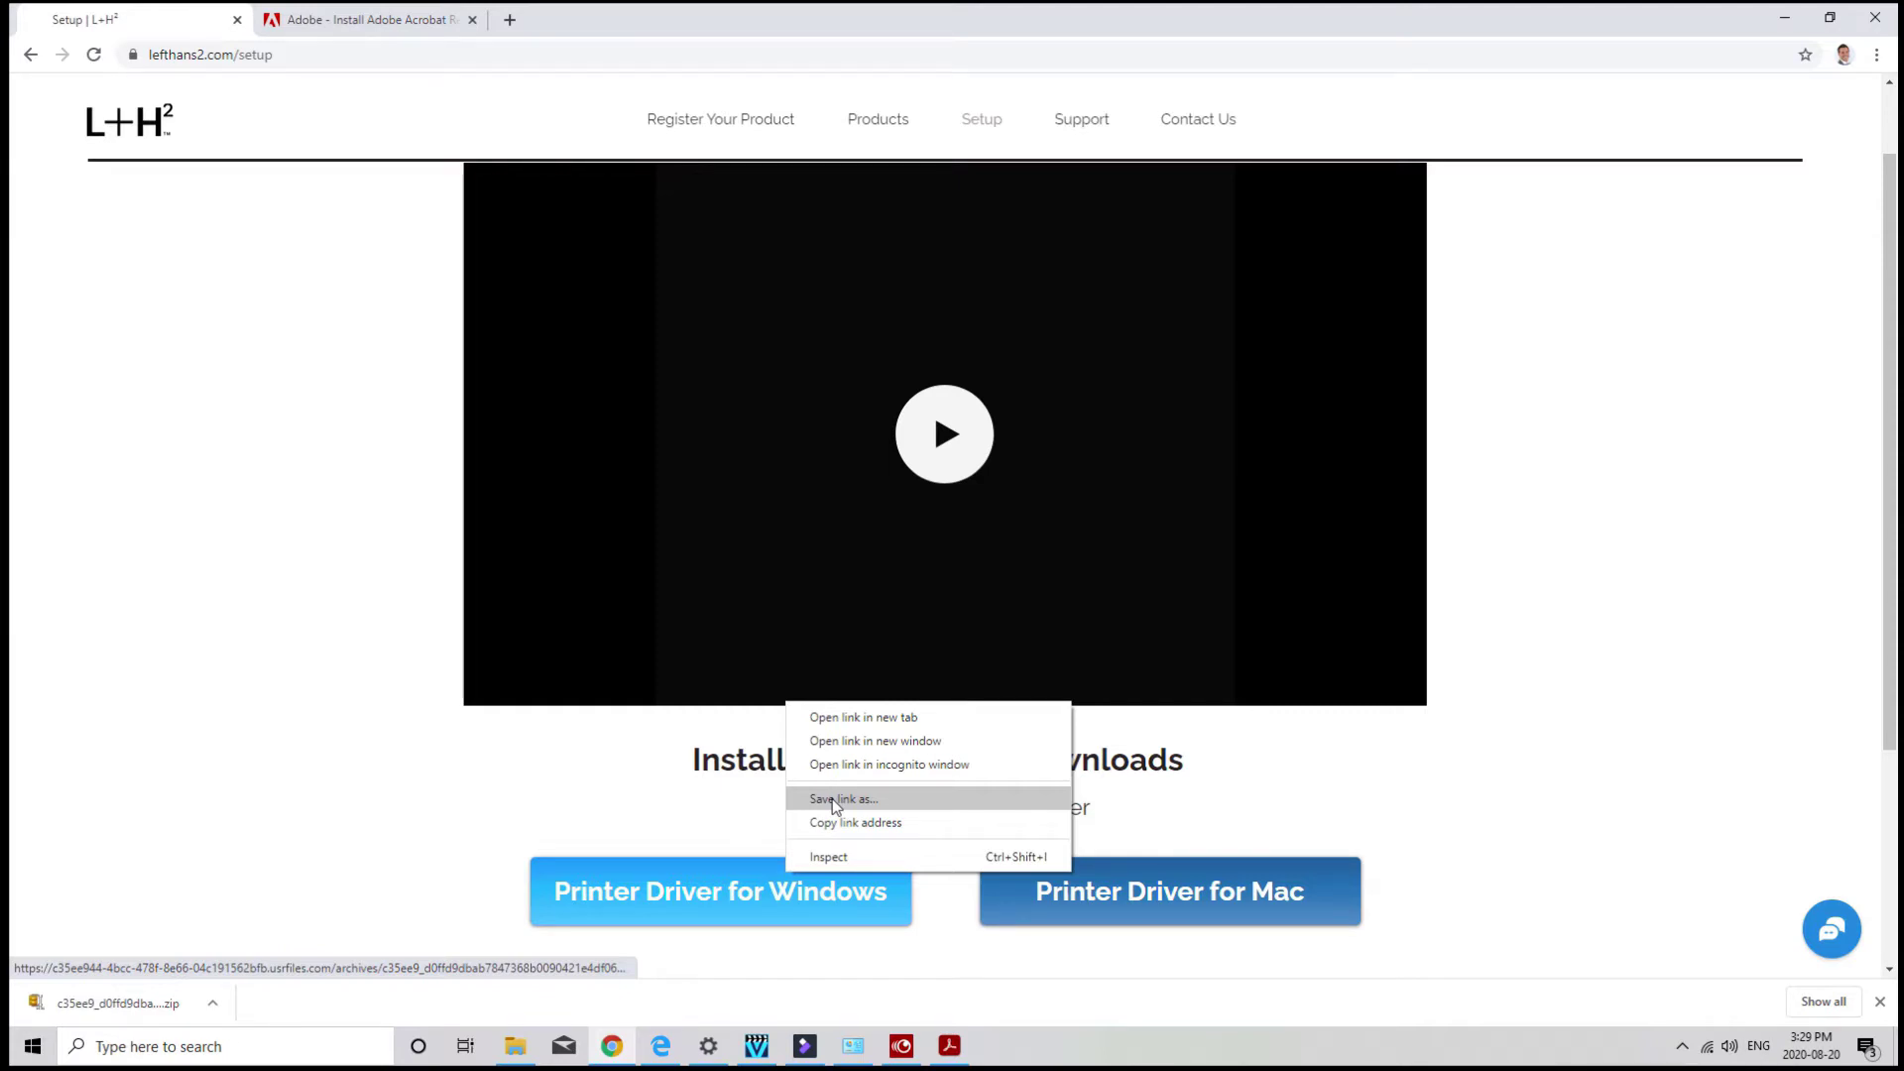
# Open the driver zip in WinZip and unzip its files to the Documents folder.
pyautogui.click(155, 1004)
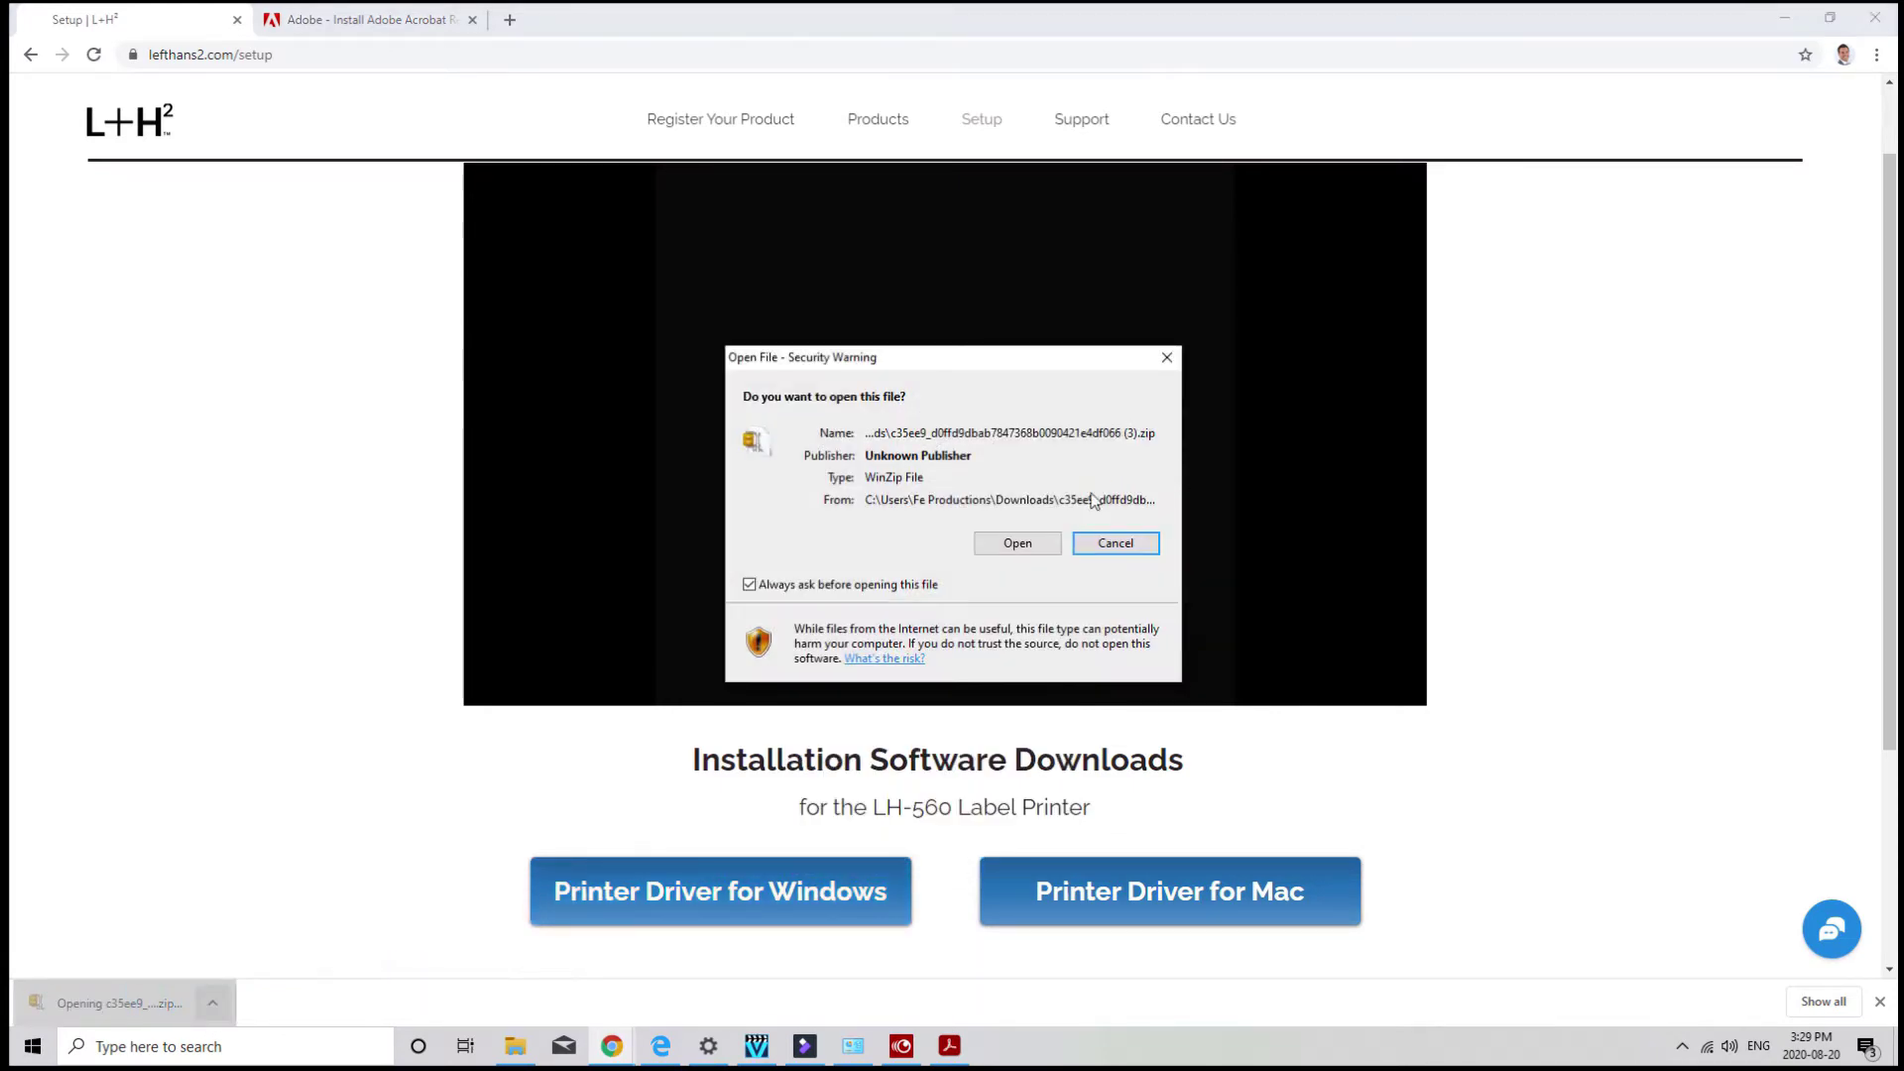
pyautogui.click(1035, 545)
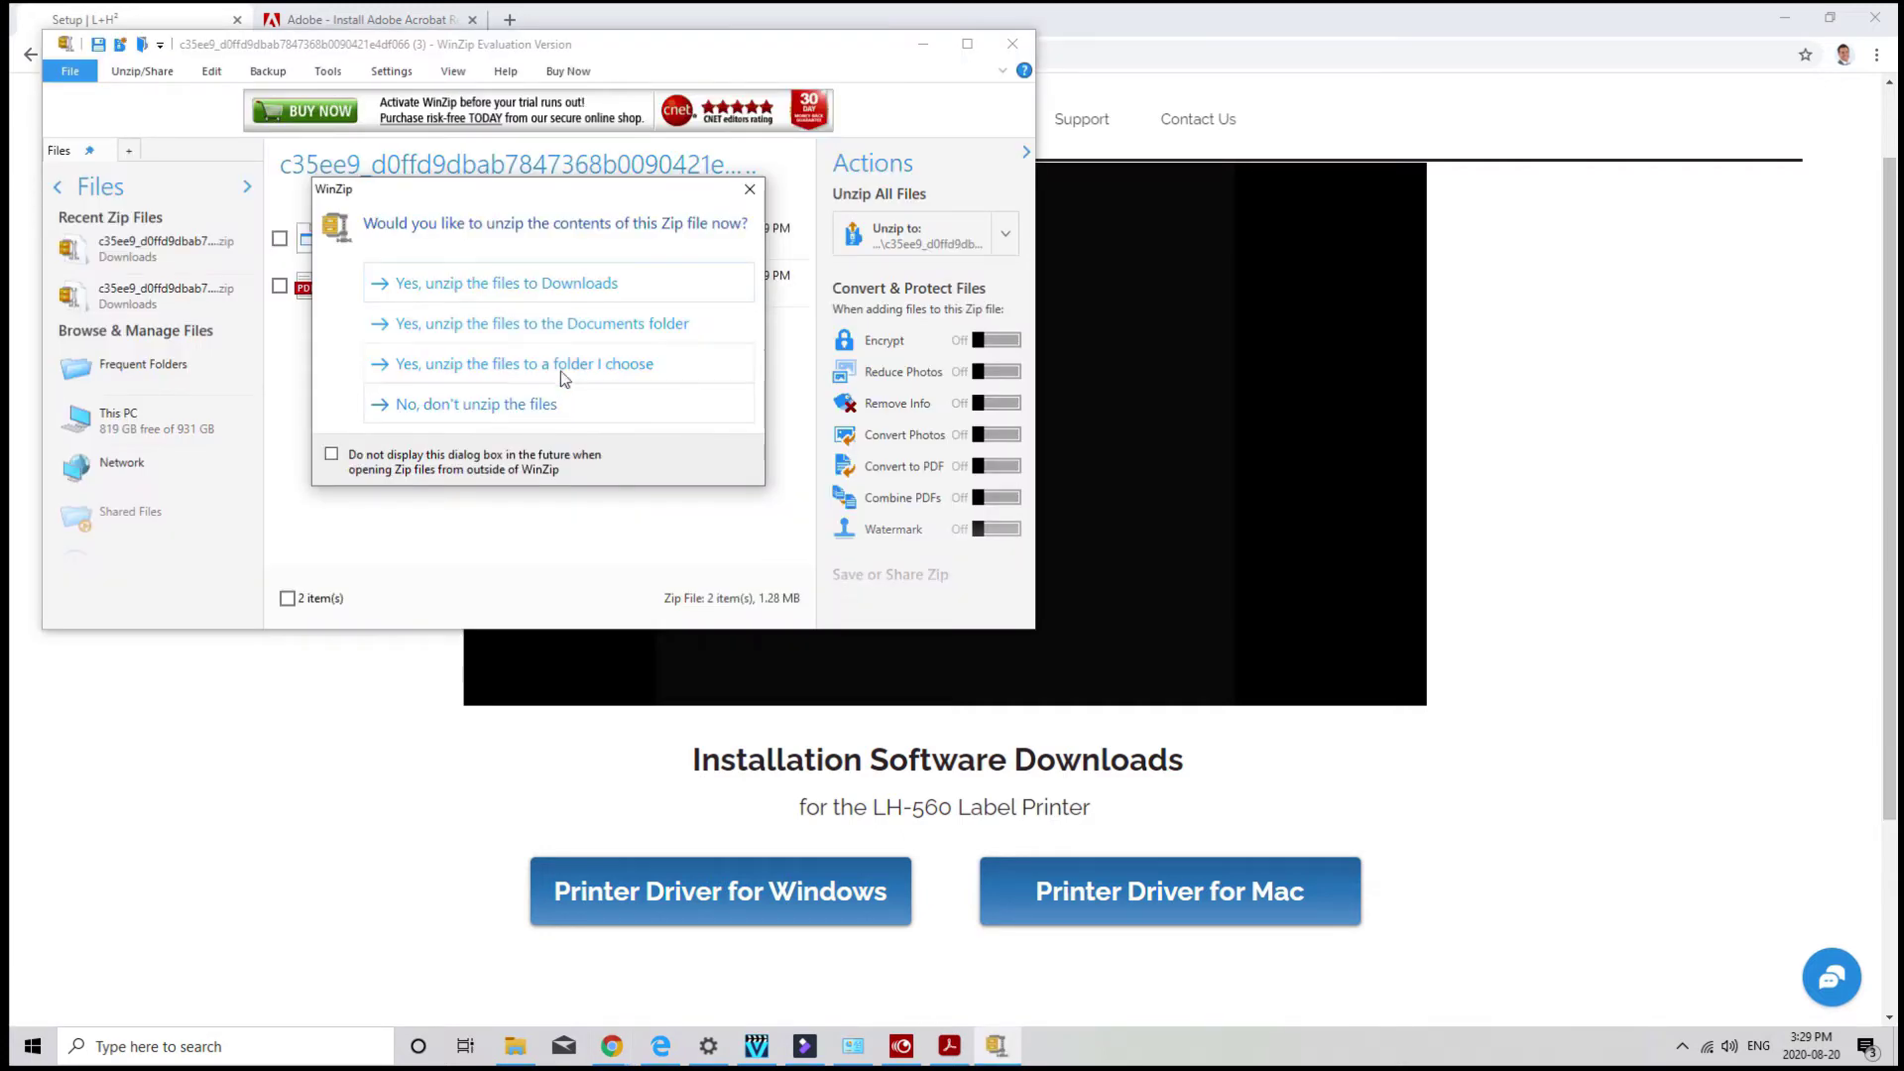
pyautogui.click(561, 338)
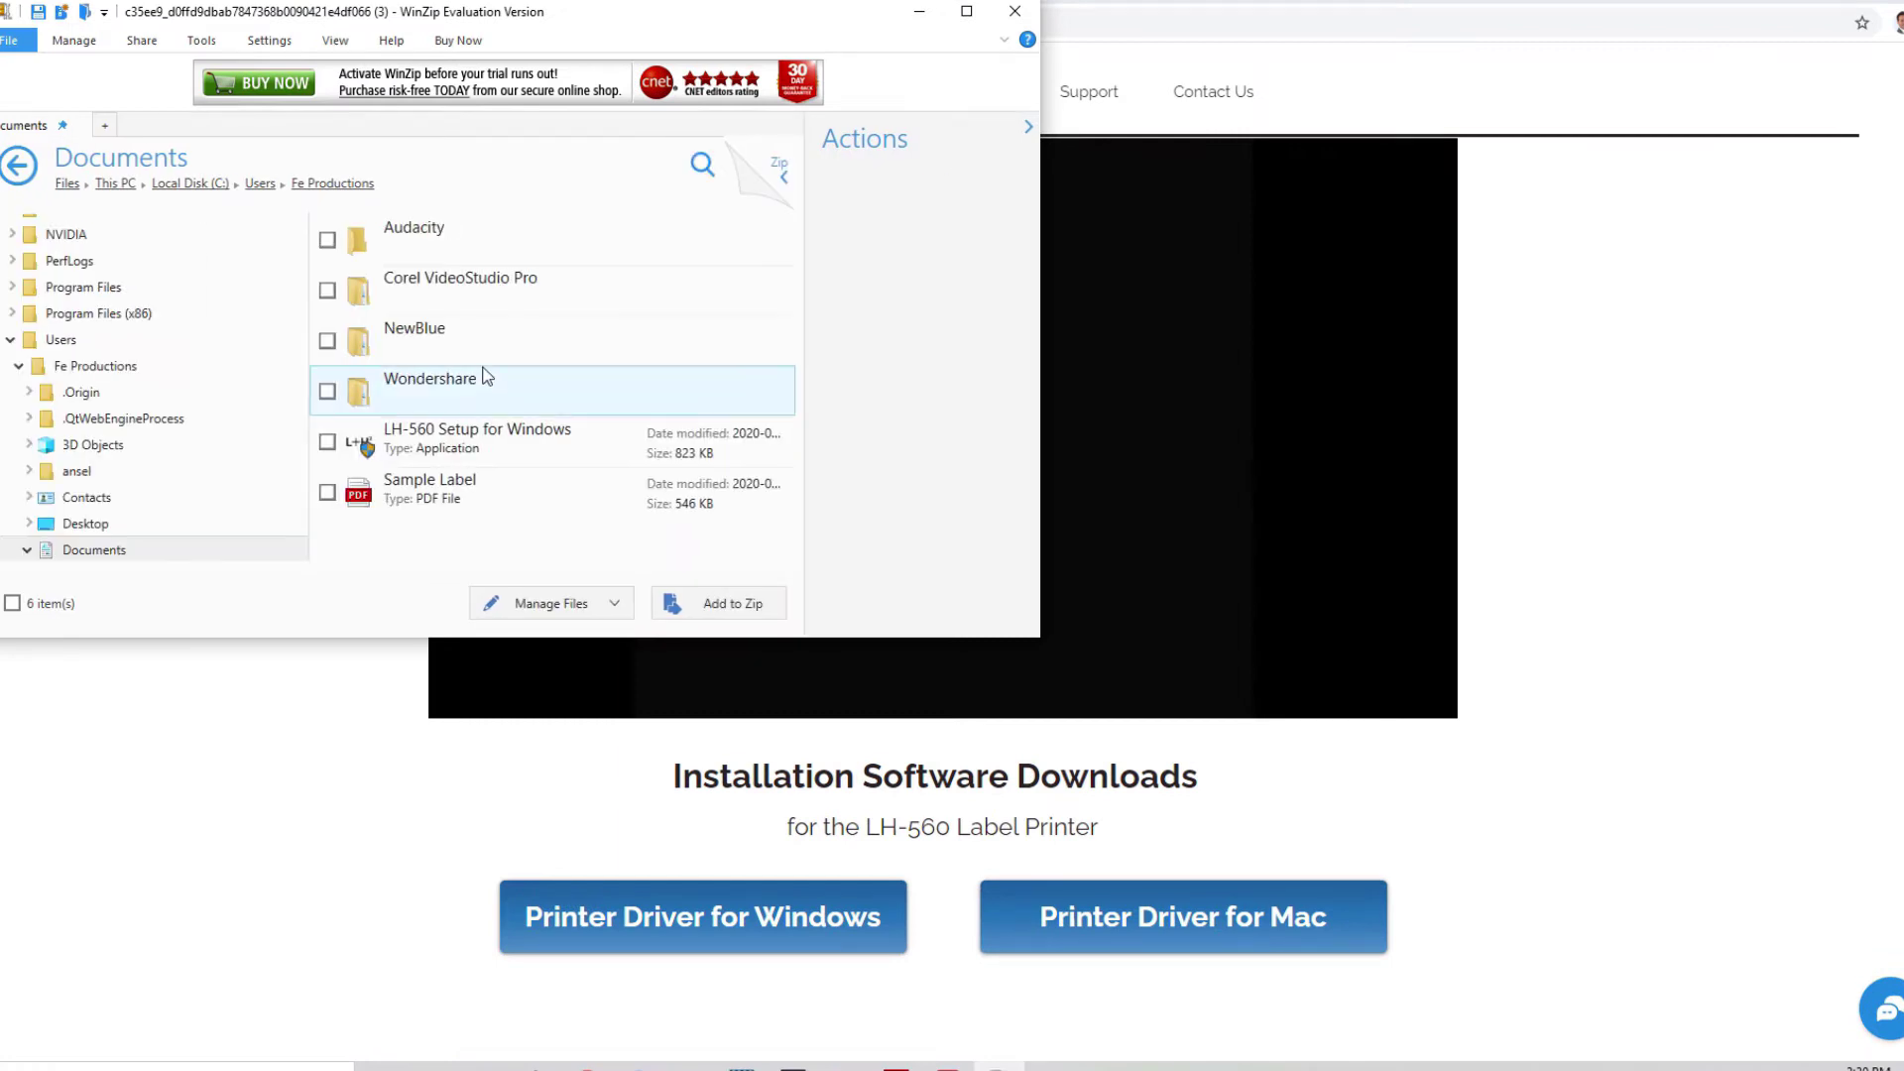
# Run LH-560 Setup for Windows and install the LeftHans2 printer driver to completion.
pyautogui.doubleClick(456, 441)
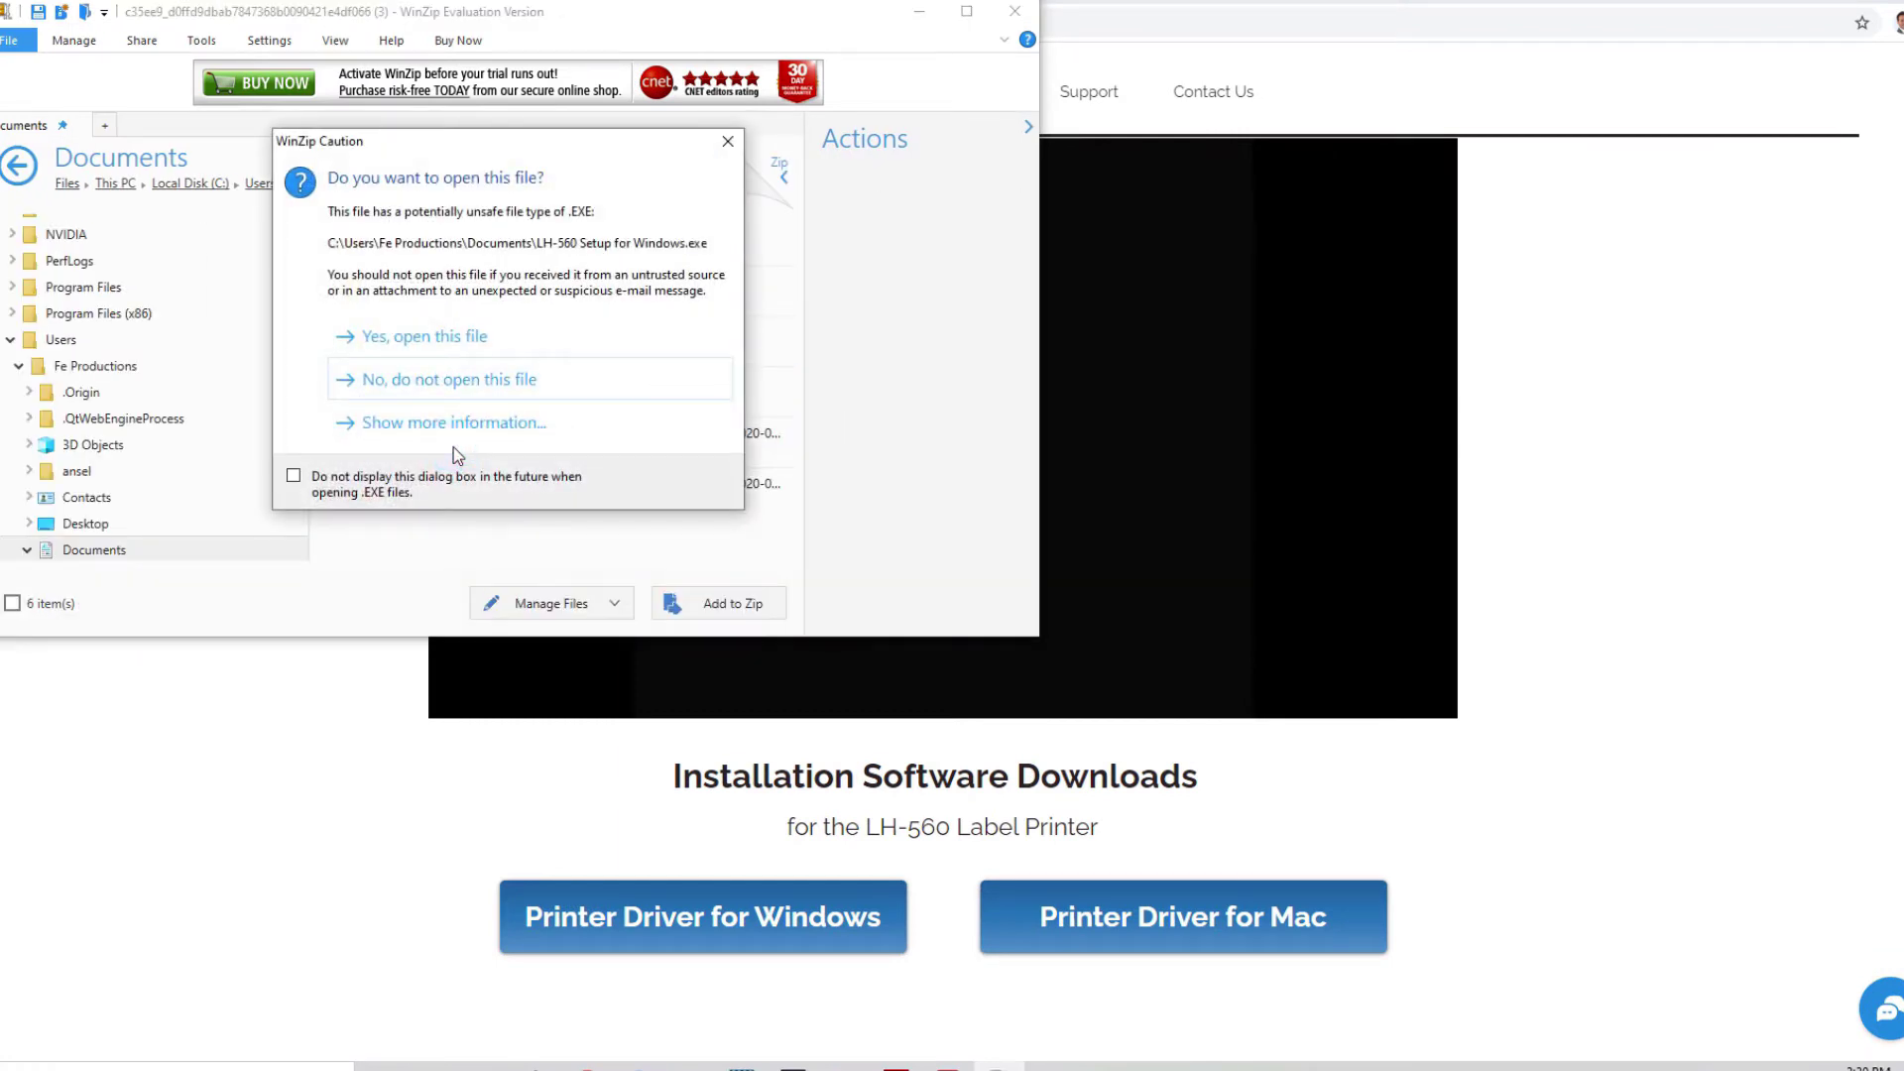
pyautogui.click(424, 336)
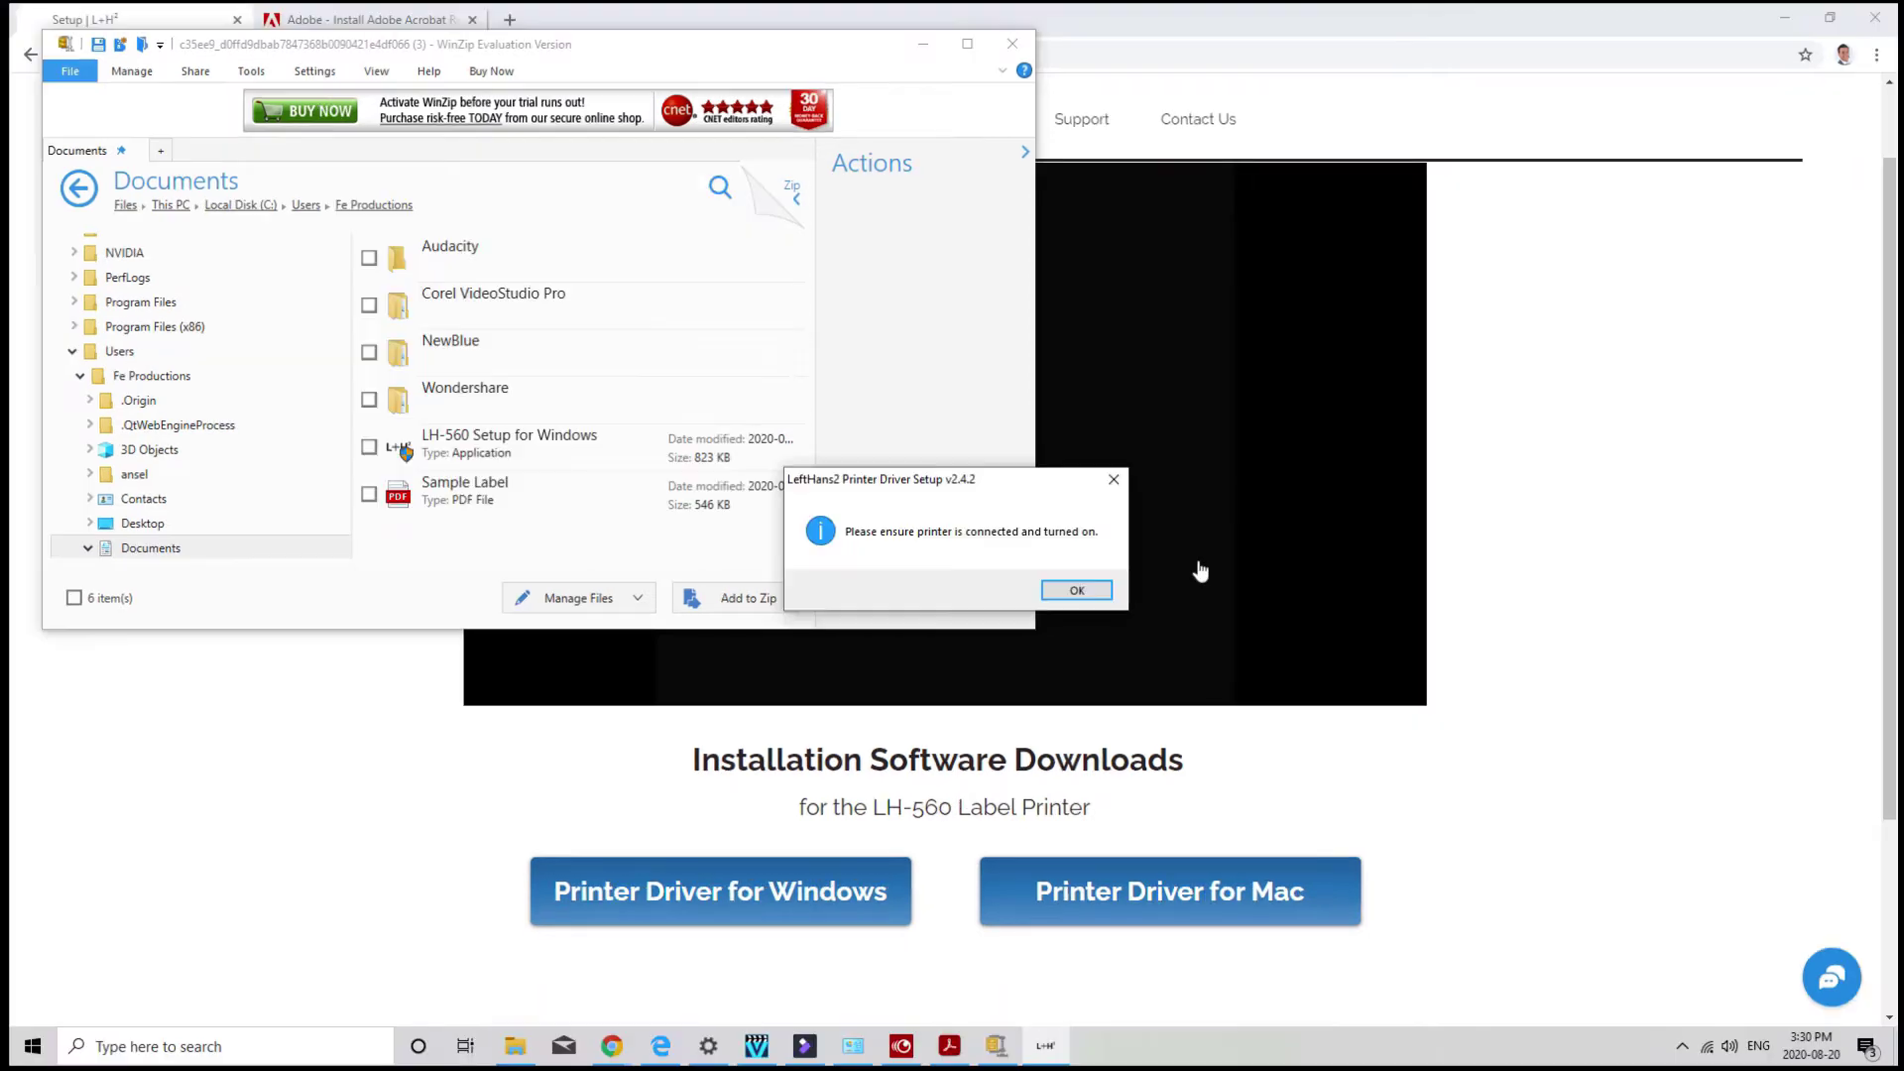
pyautogui.click(1076, 591)
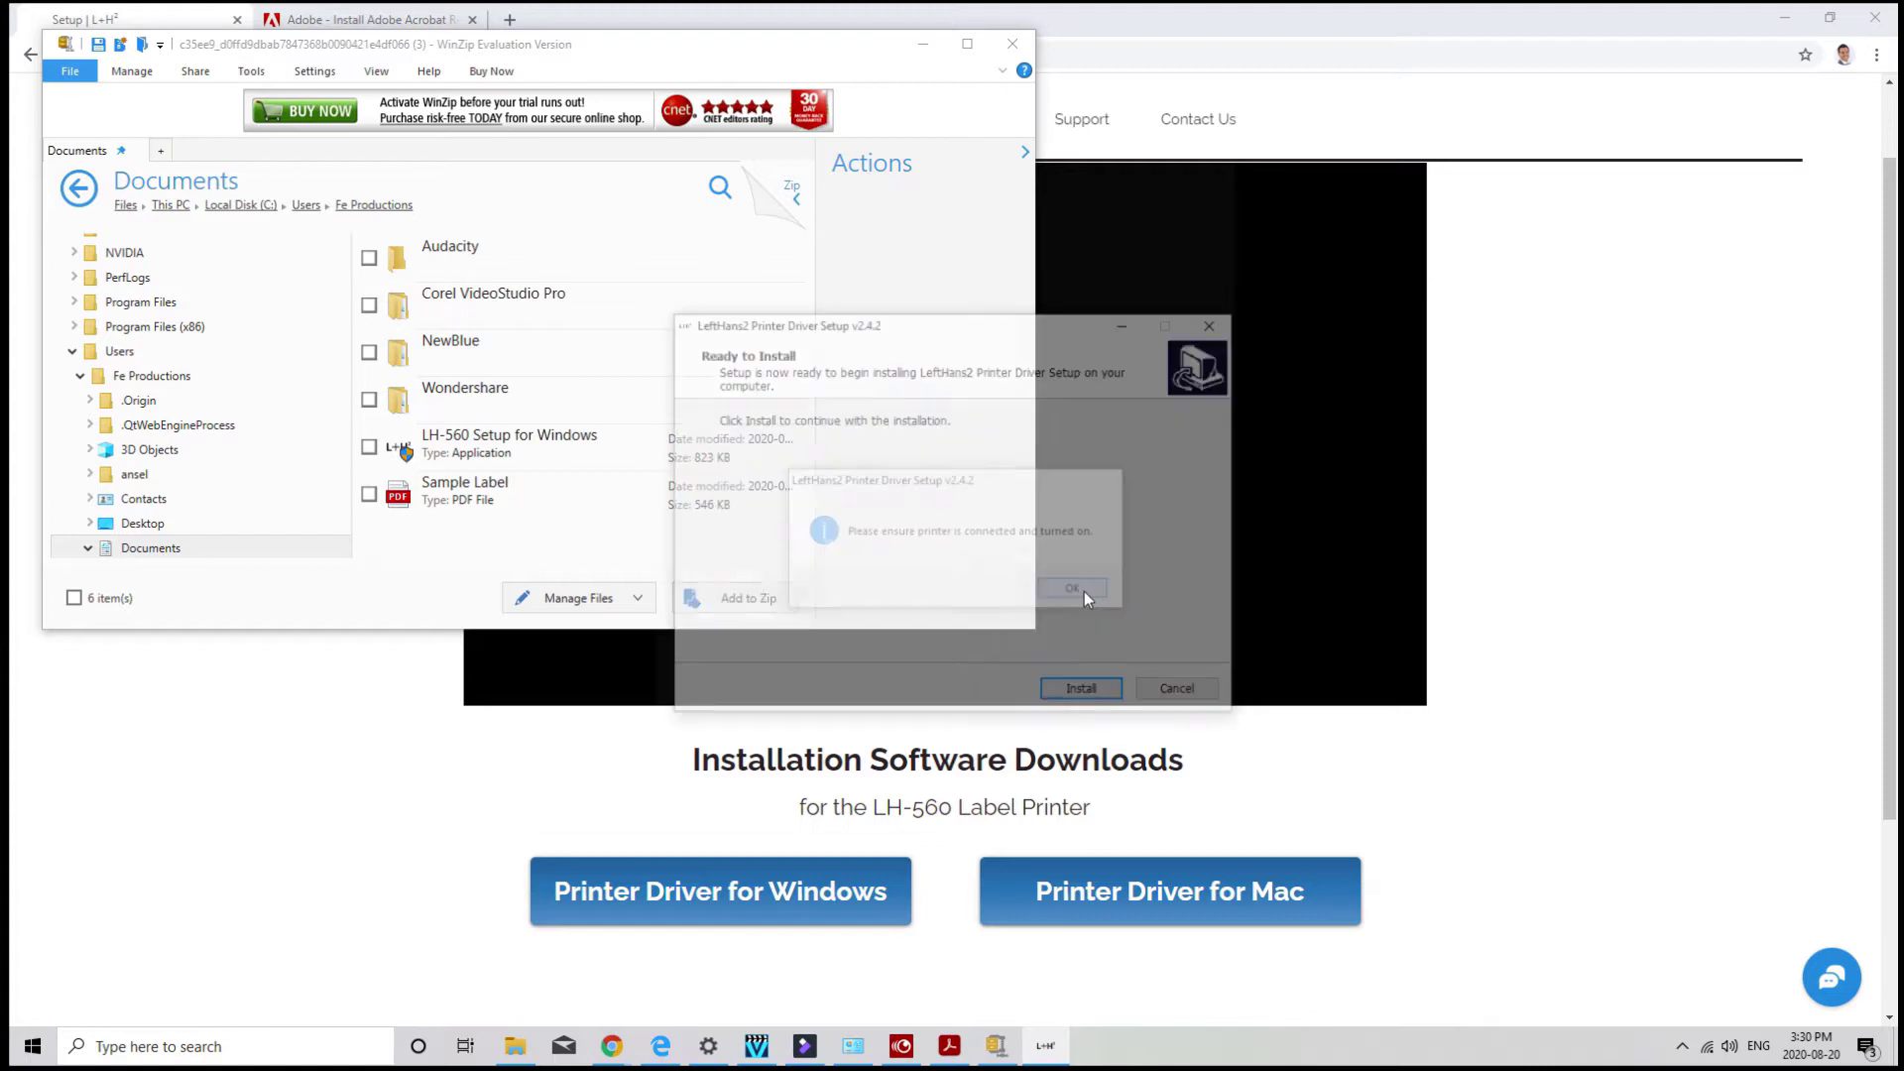
pyautogui.click(1089, 695)
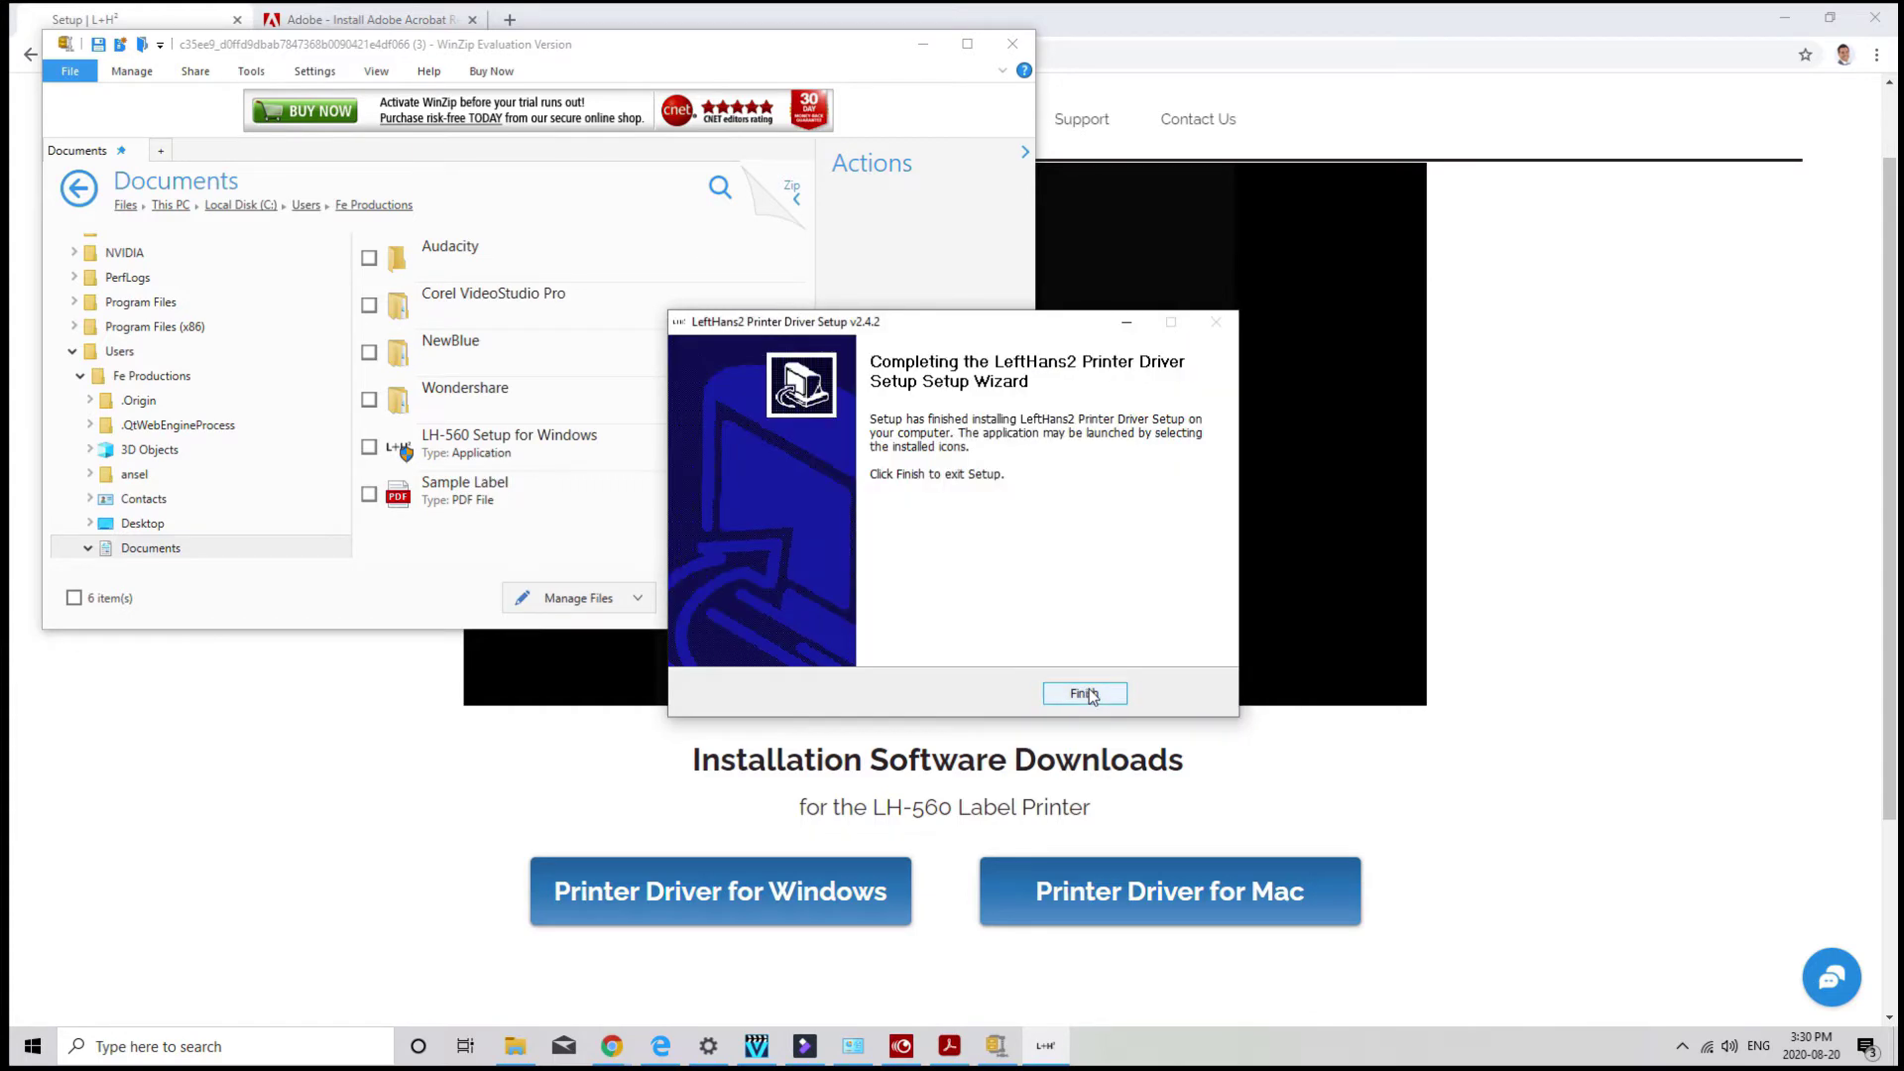
pyautogui.click(1084, 693)
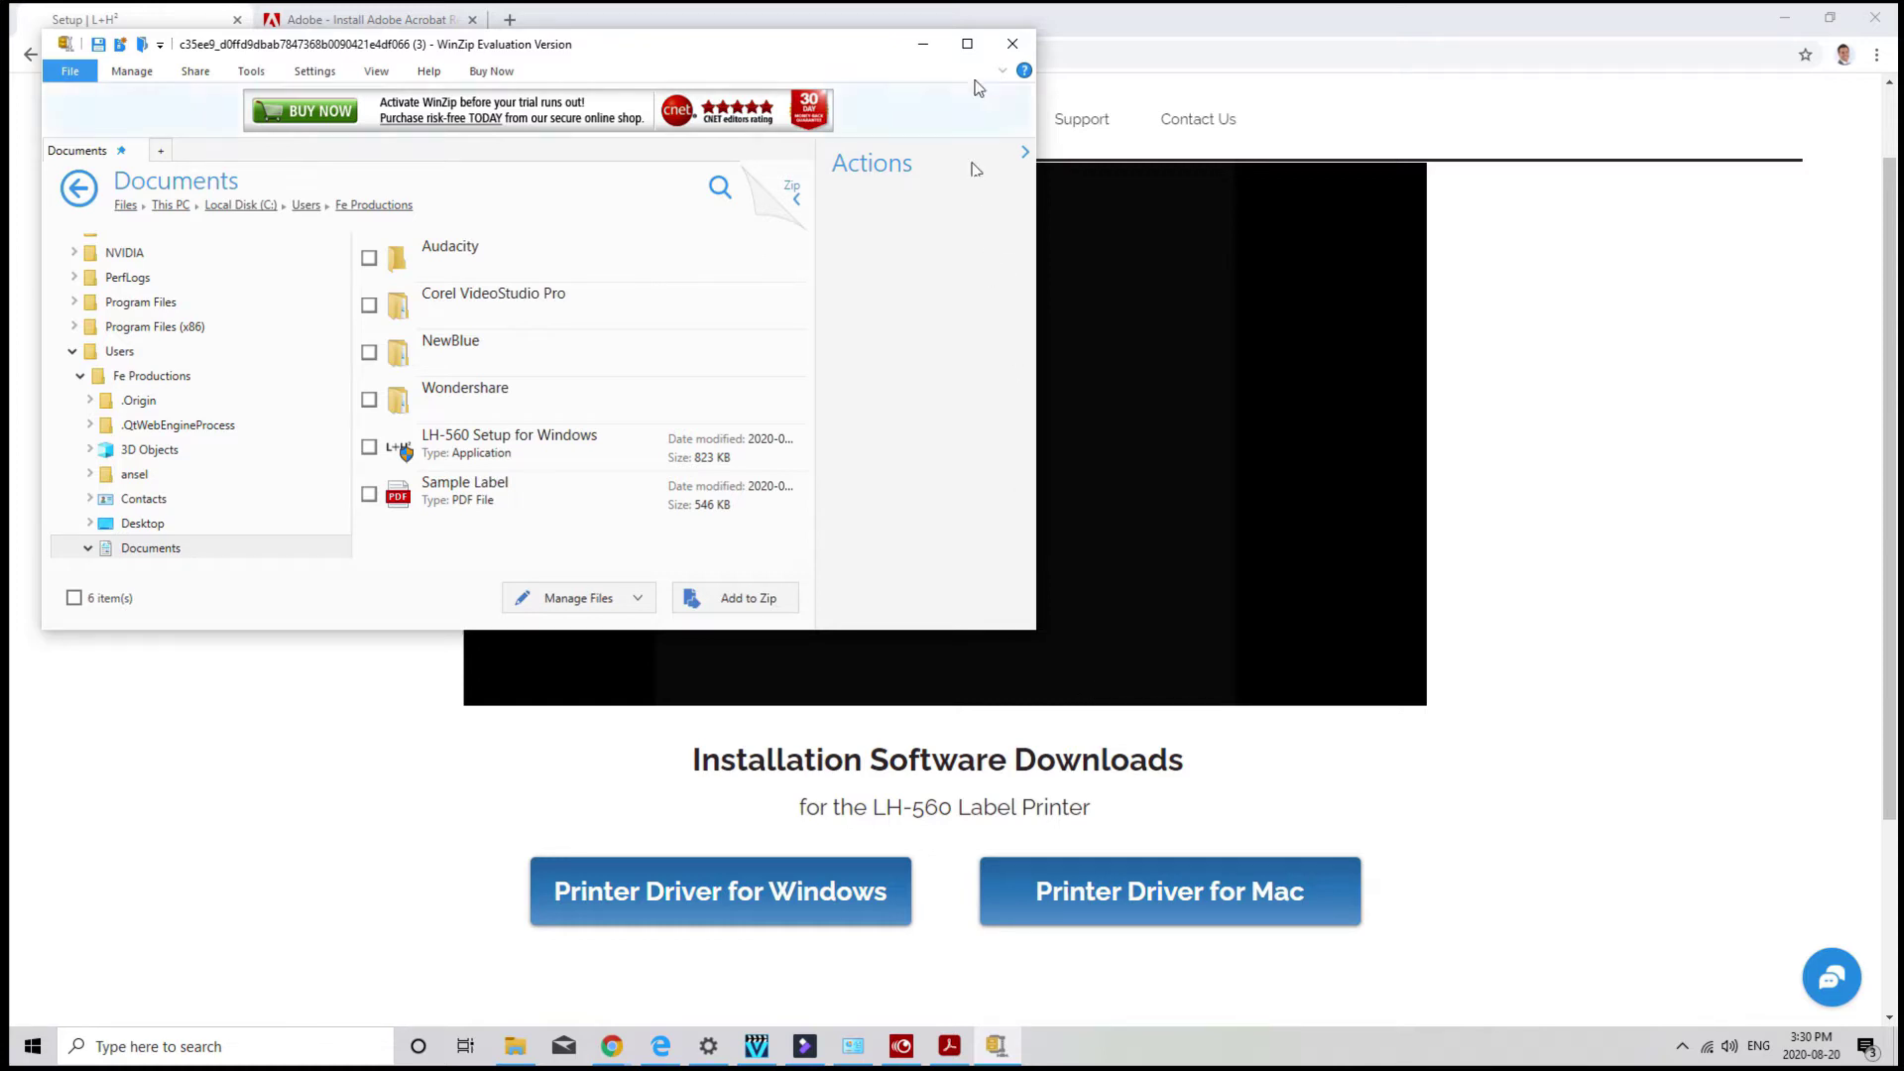
# Close WinZip and open Devices and Printers from Control Panel, found by searching 'control'.
pyautogui.click(1011, 48)
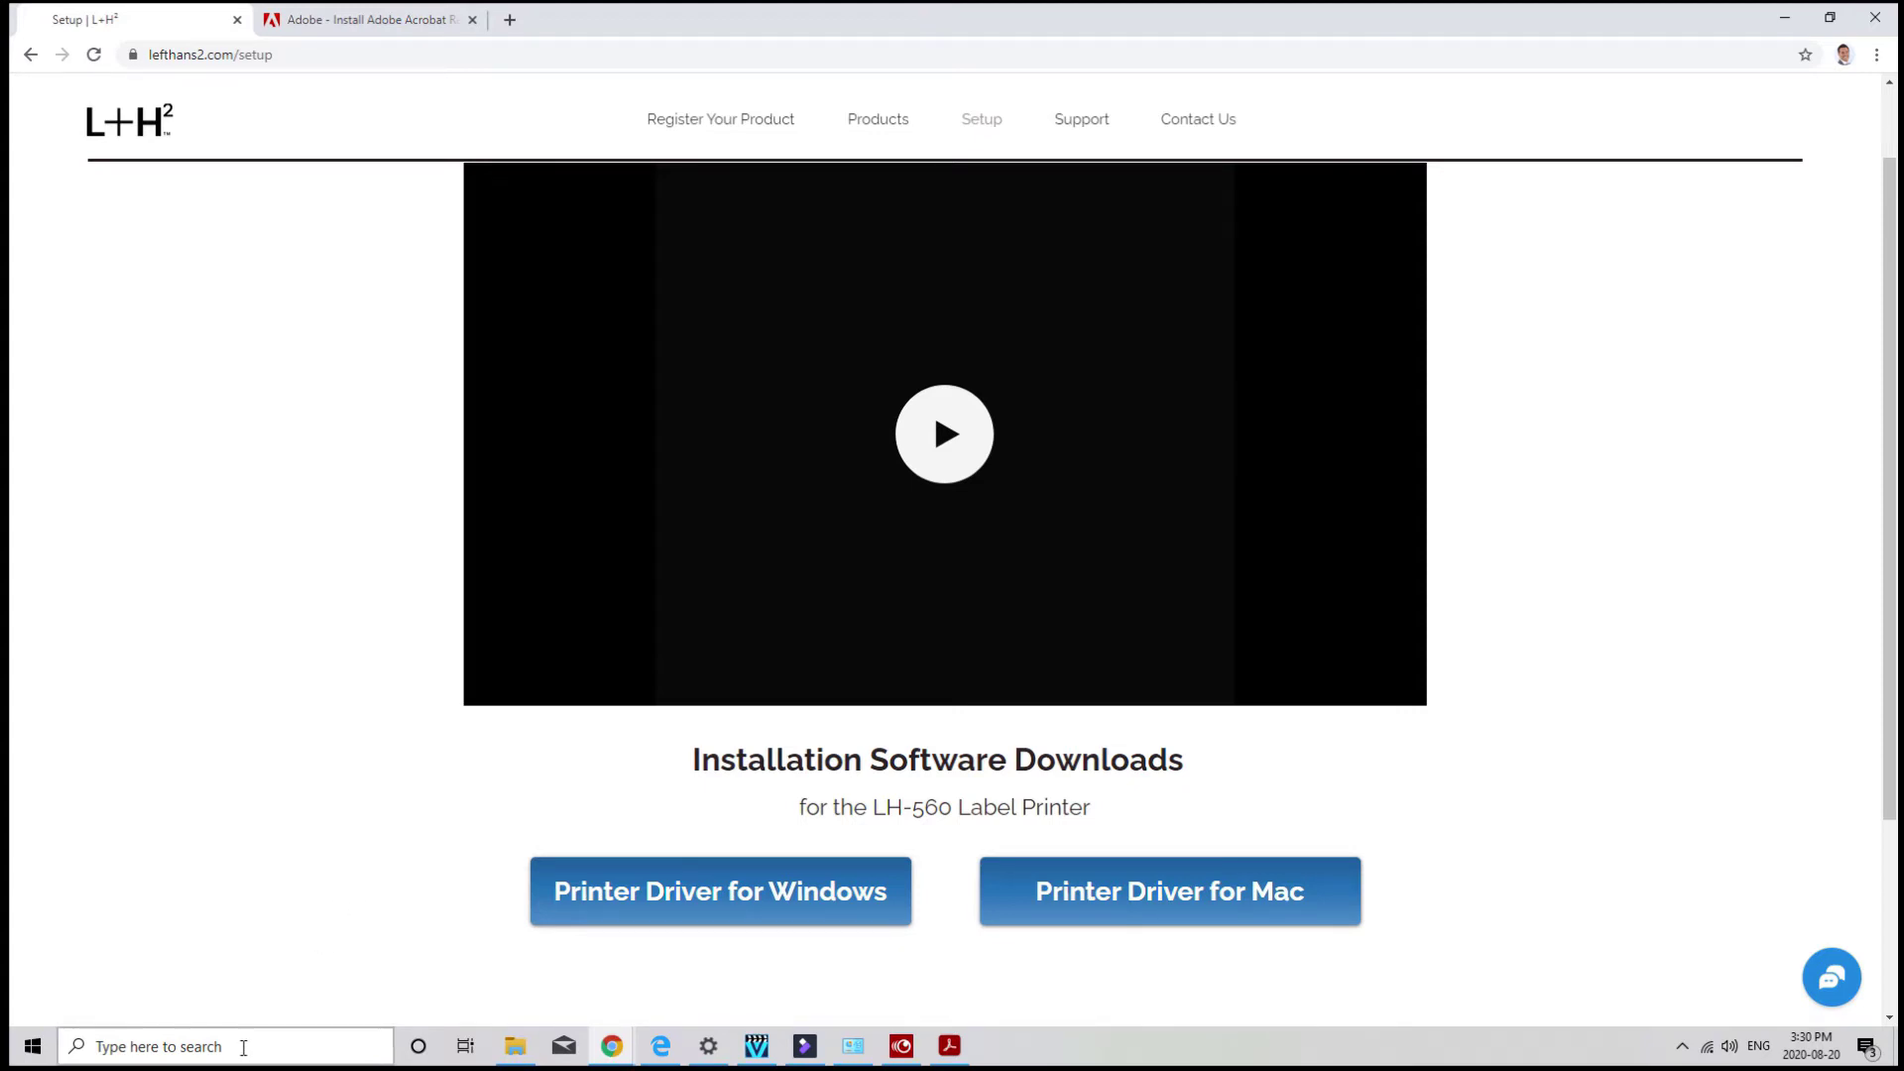
pyautogui.click(243, 1047)
pyautogui.write('con')
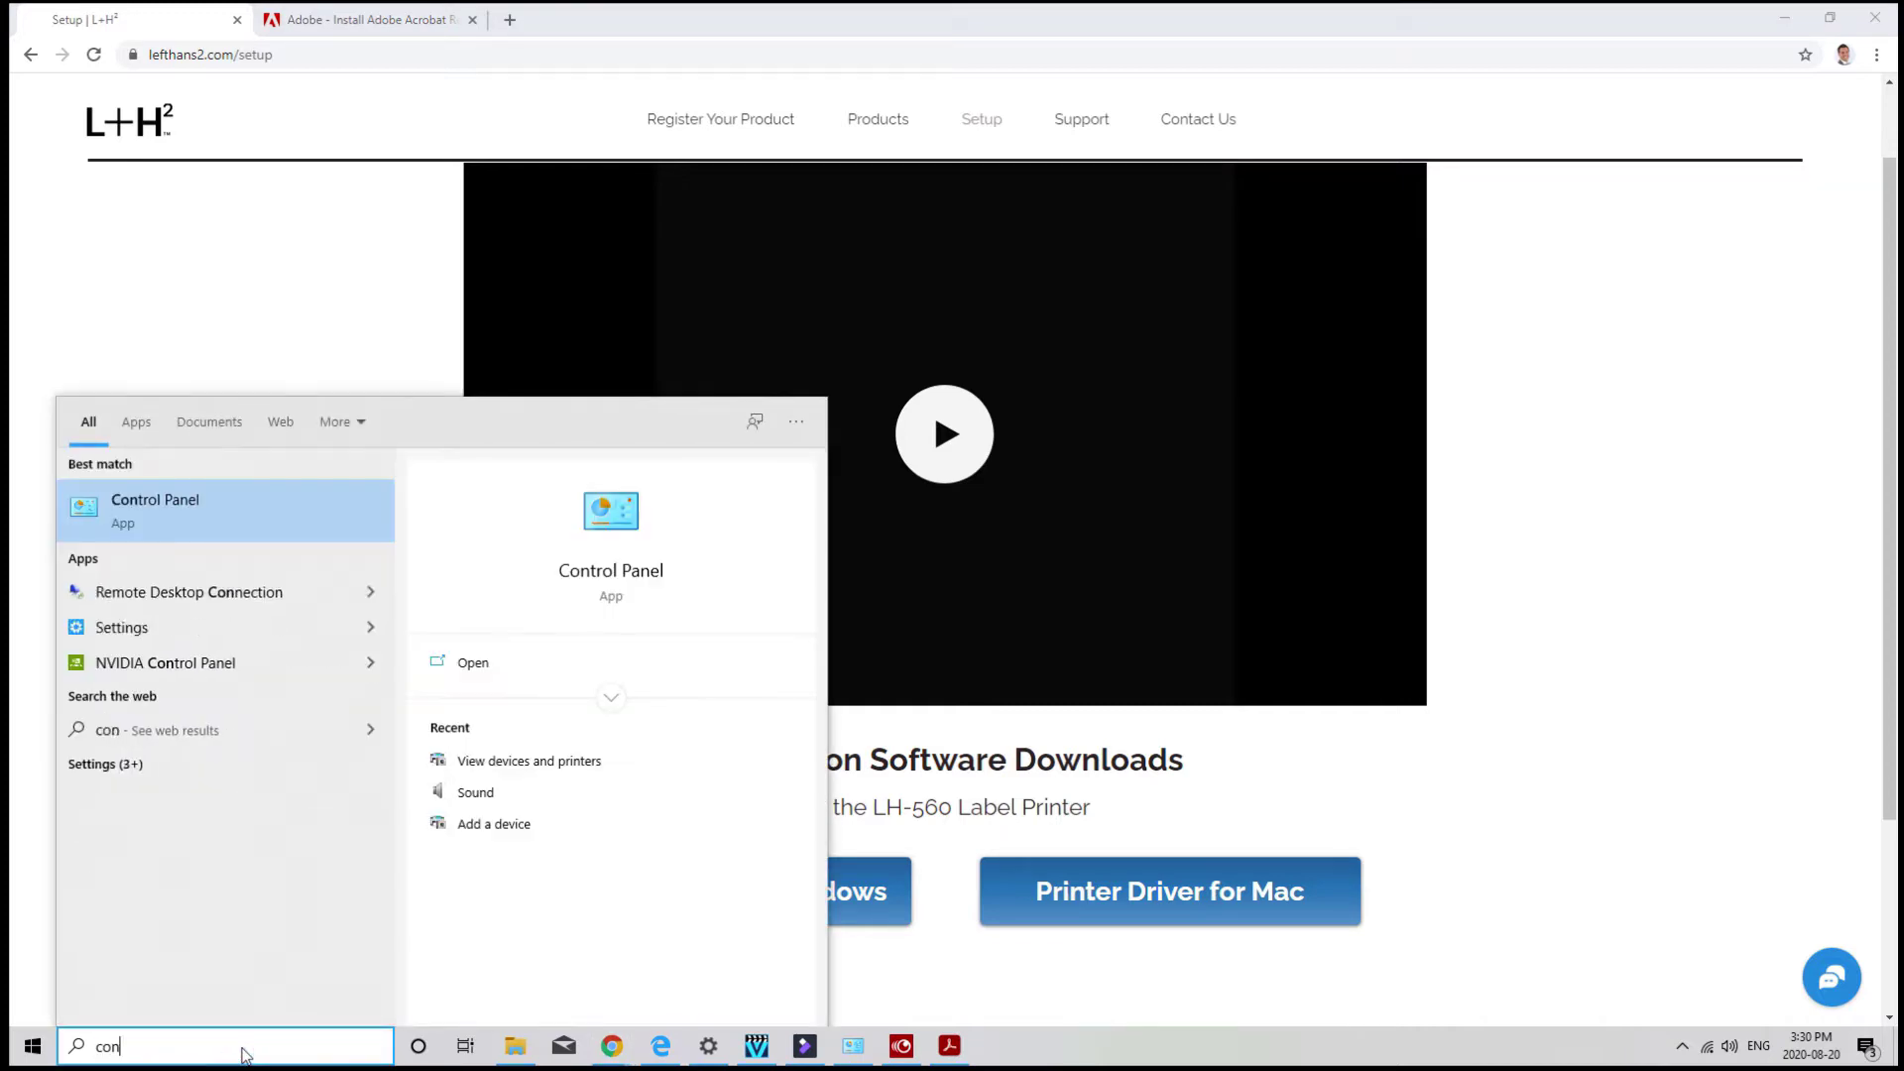
pyautogui.write('trol')
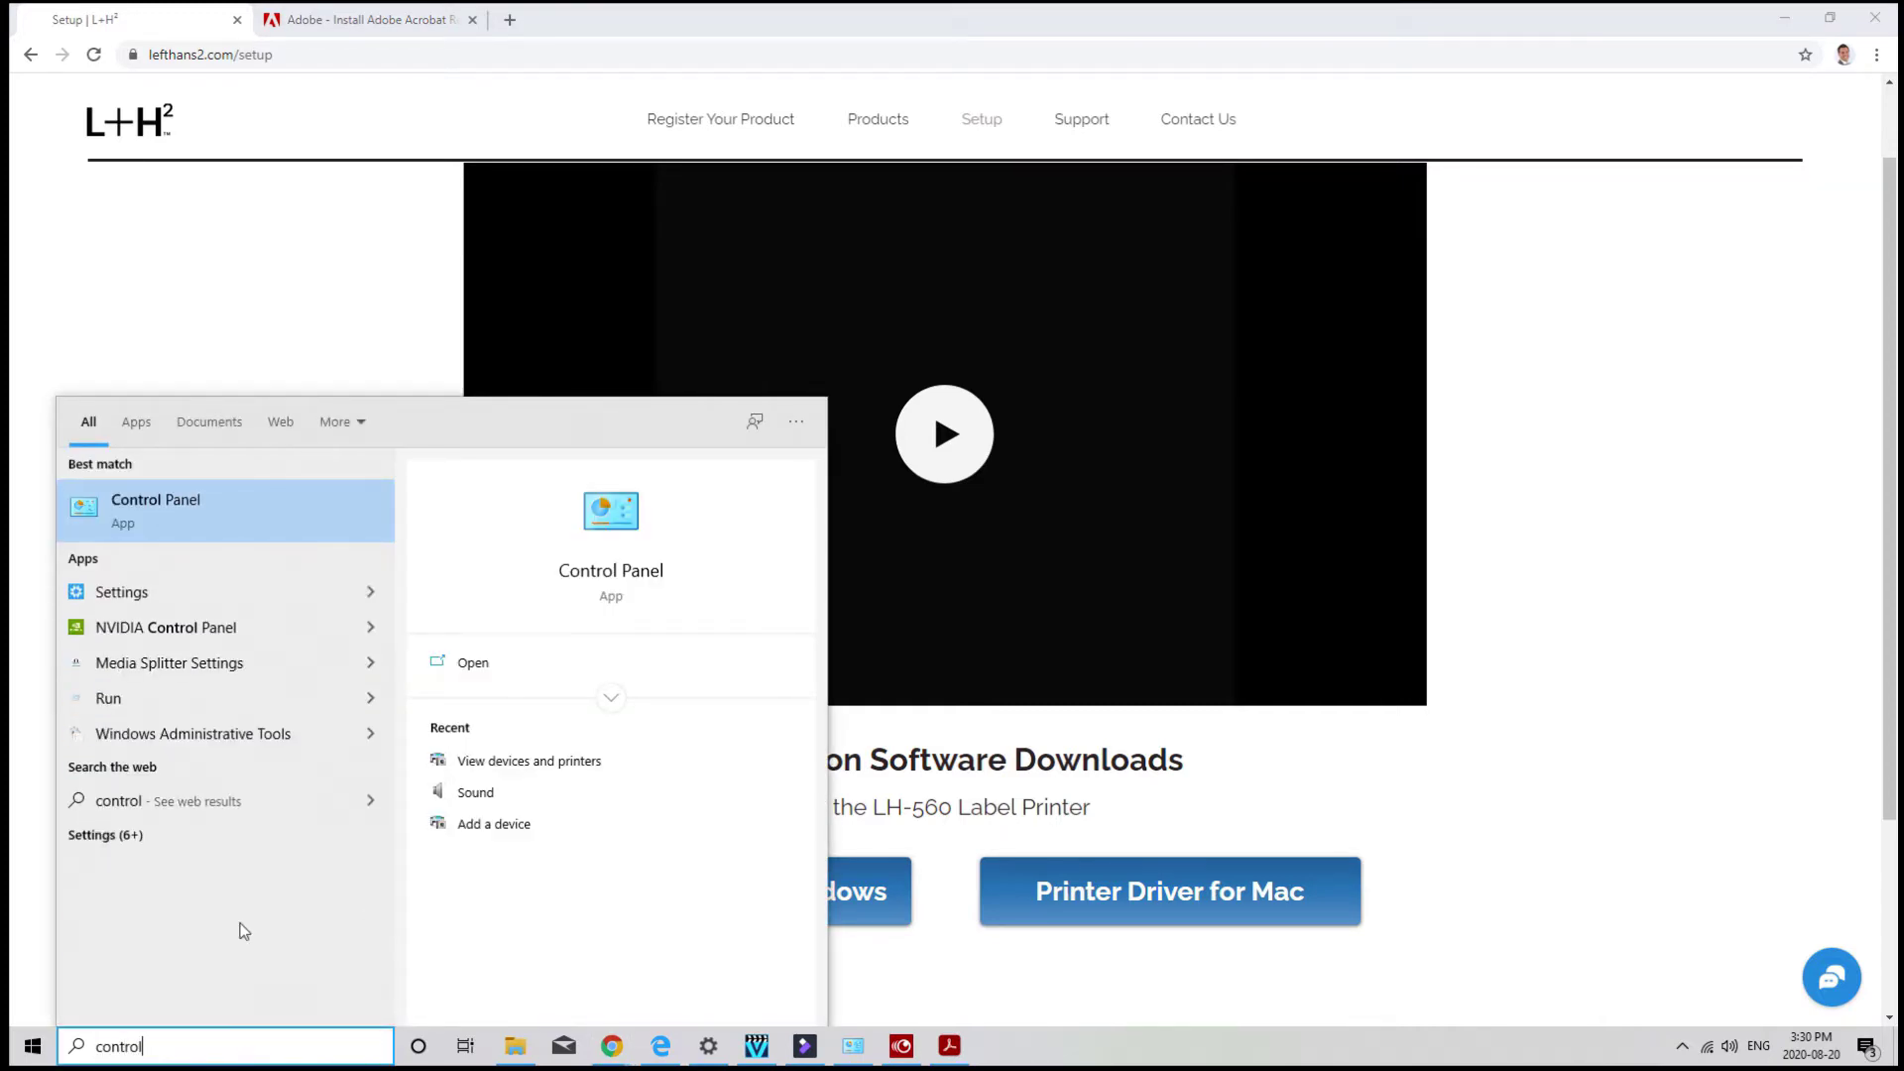
pyautogui.click(214, 521)
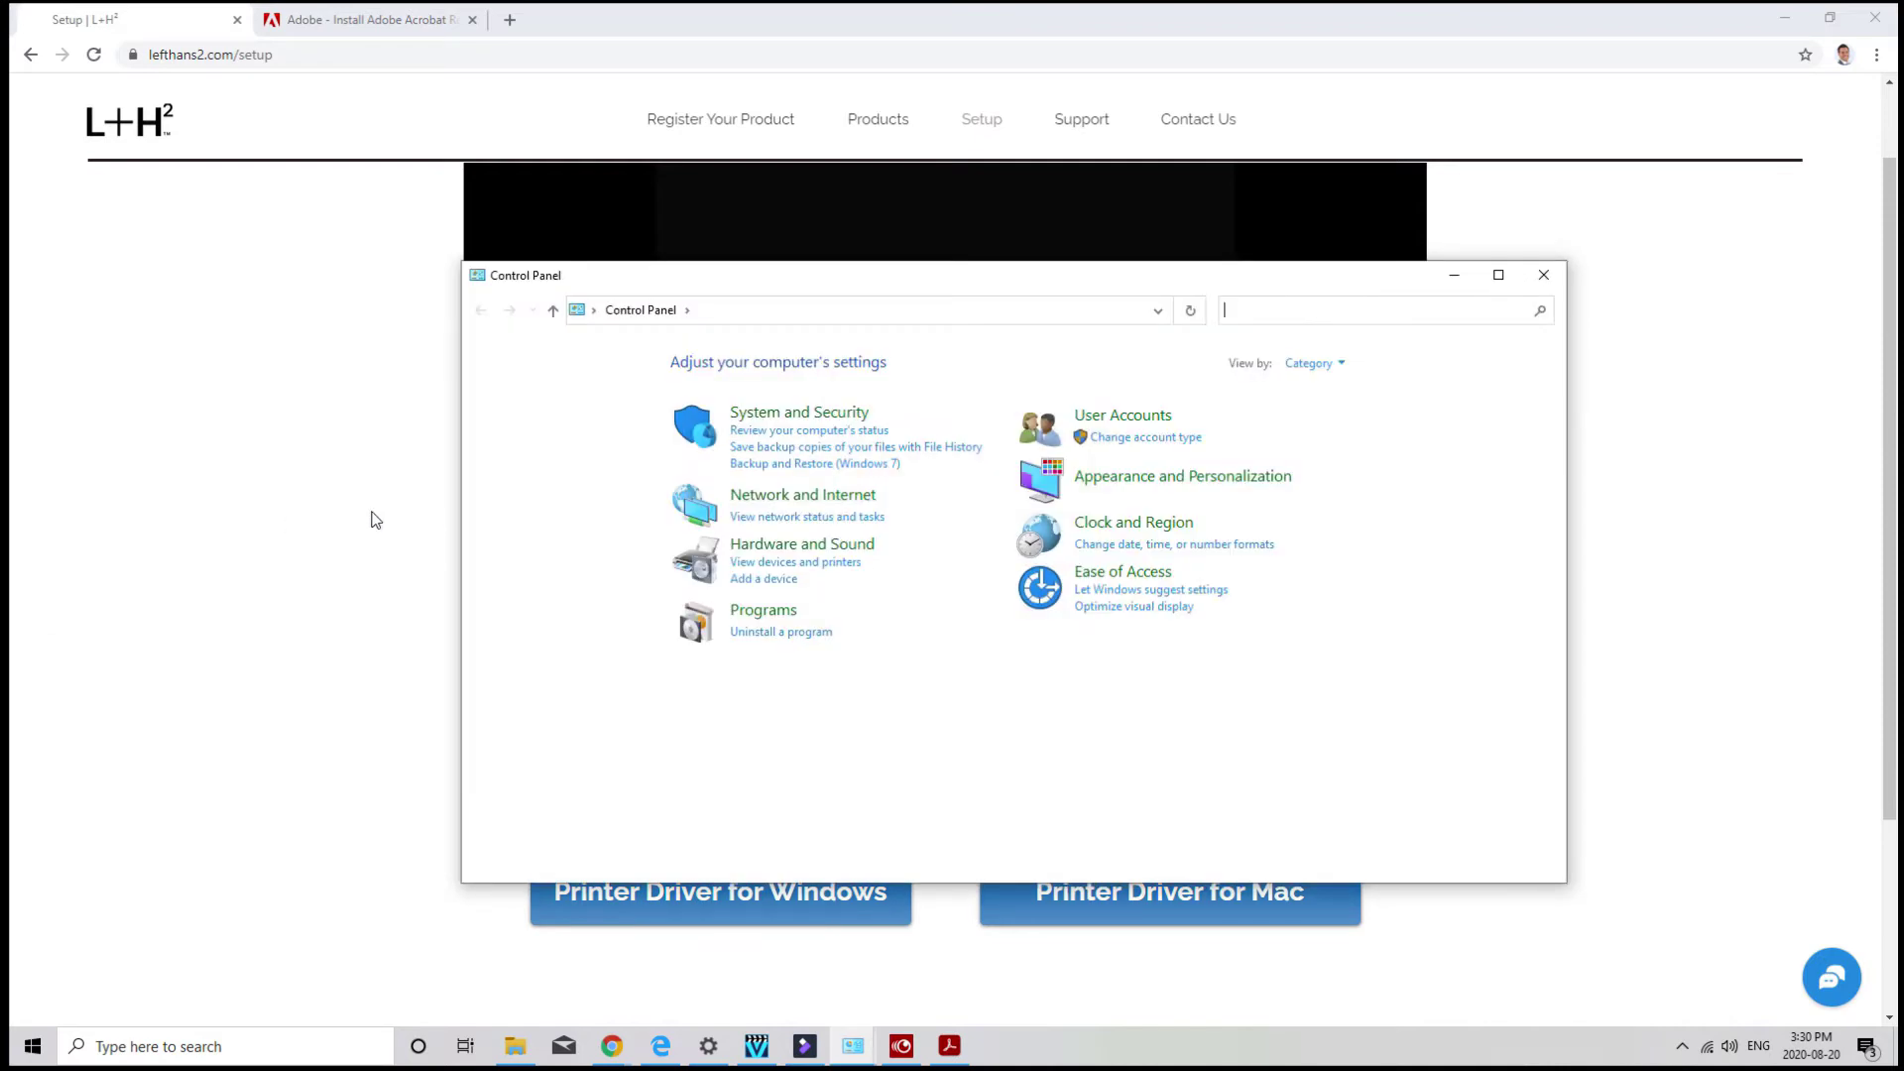
pyautogui.click(821, 563)
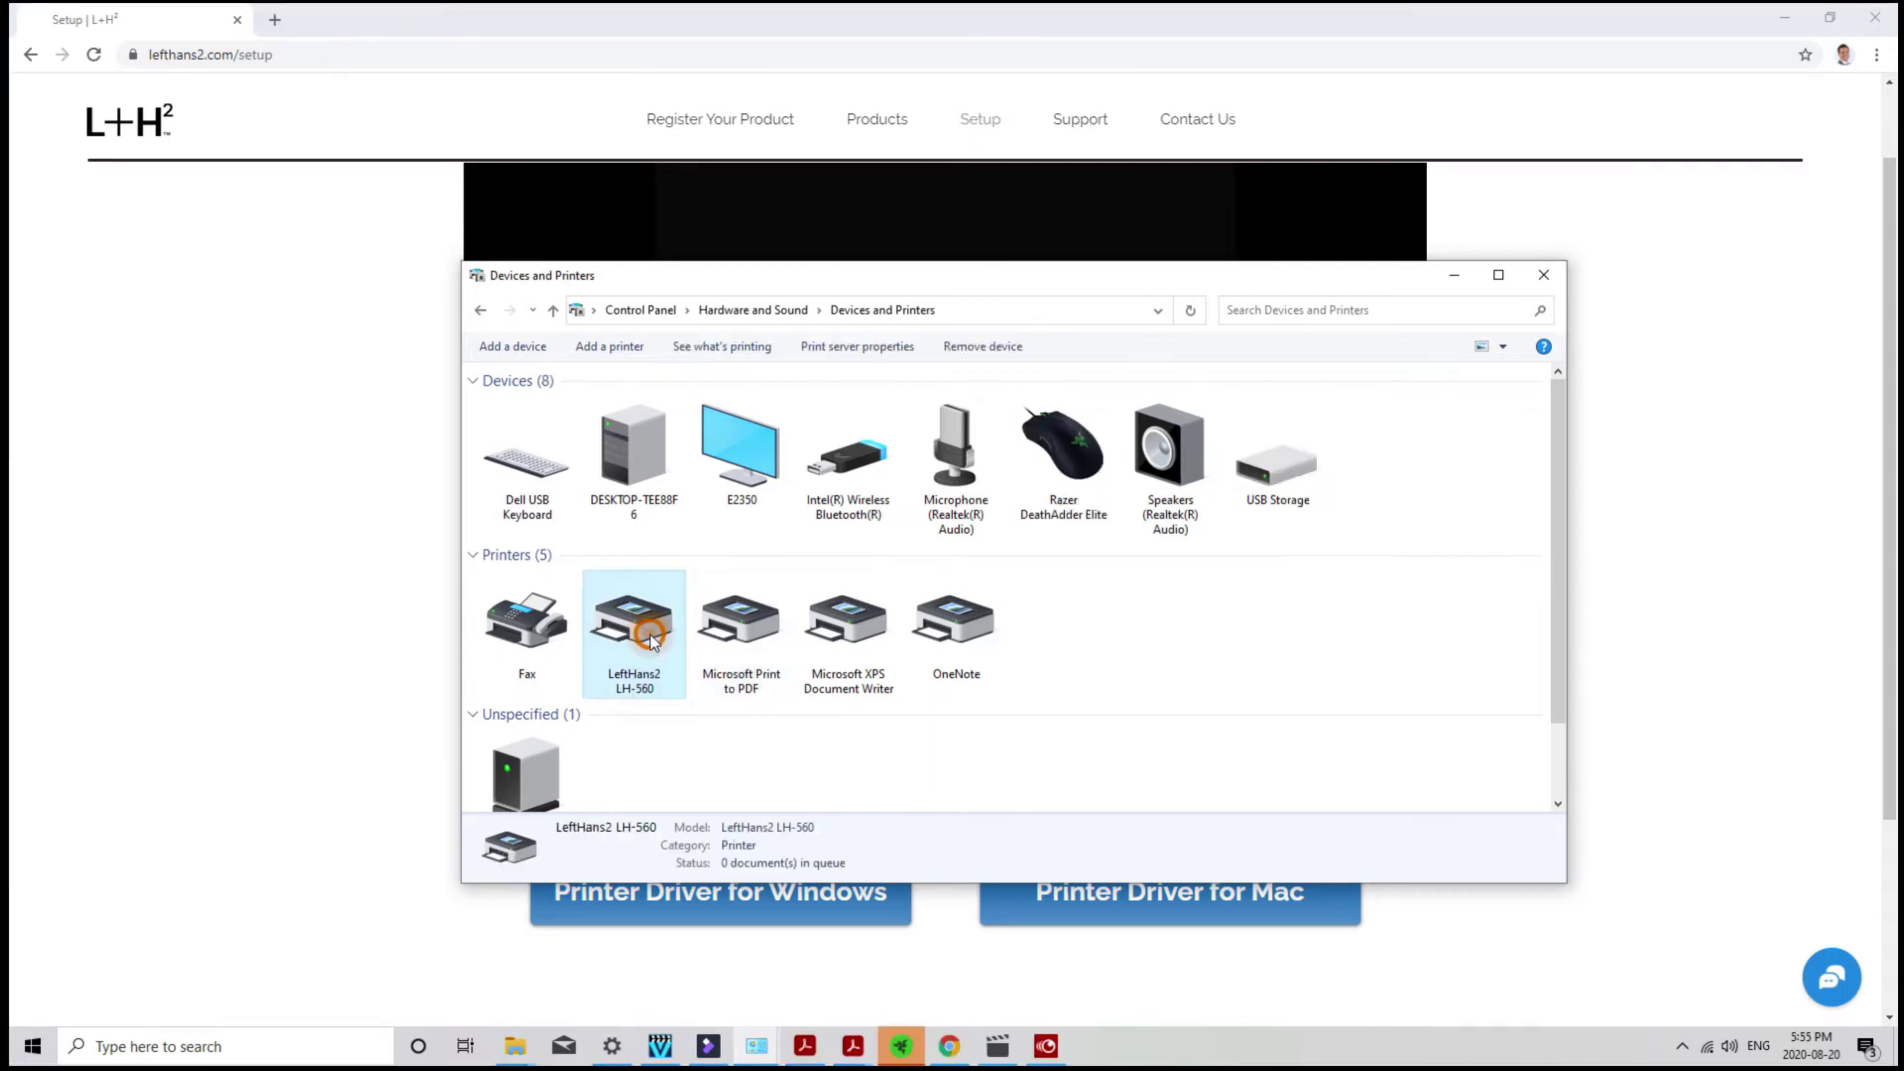
# Open the LeftHans2 LH-560 printing preferences and review the Advanced Paper Size list.
pyautogui.rightClick(651, 635)
pyautogui.click(813, 694)
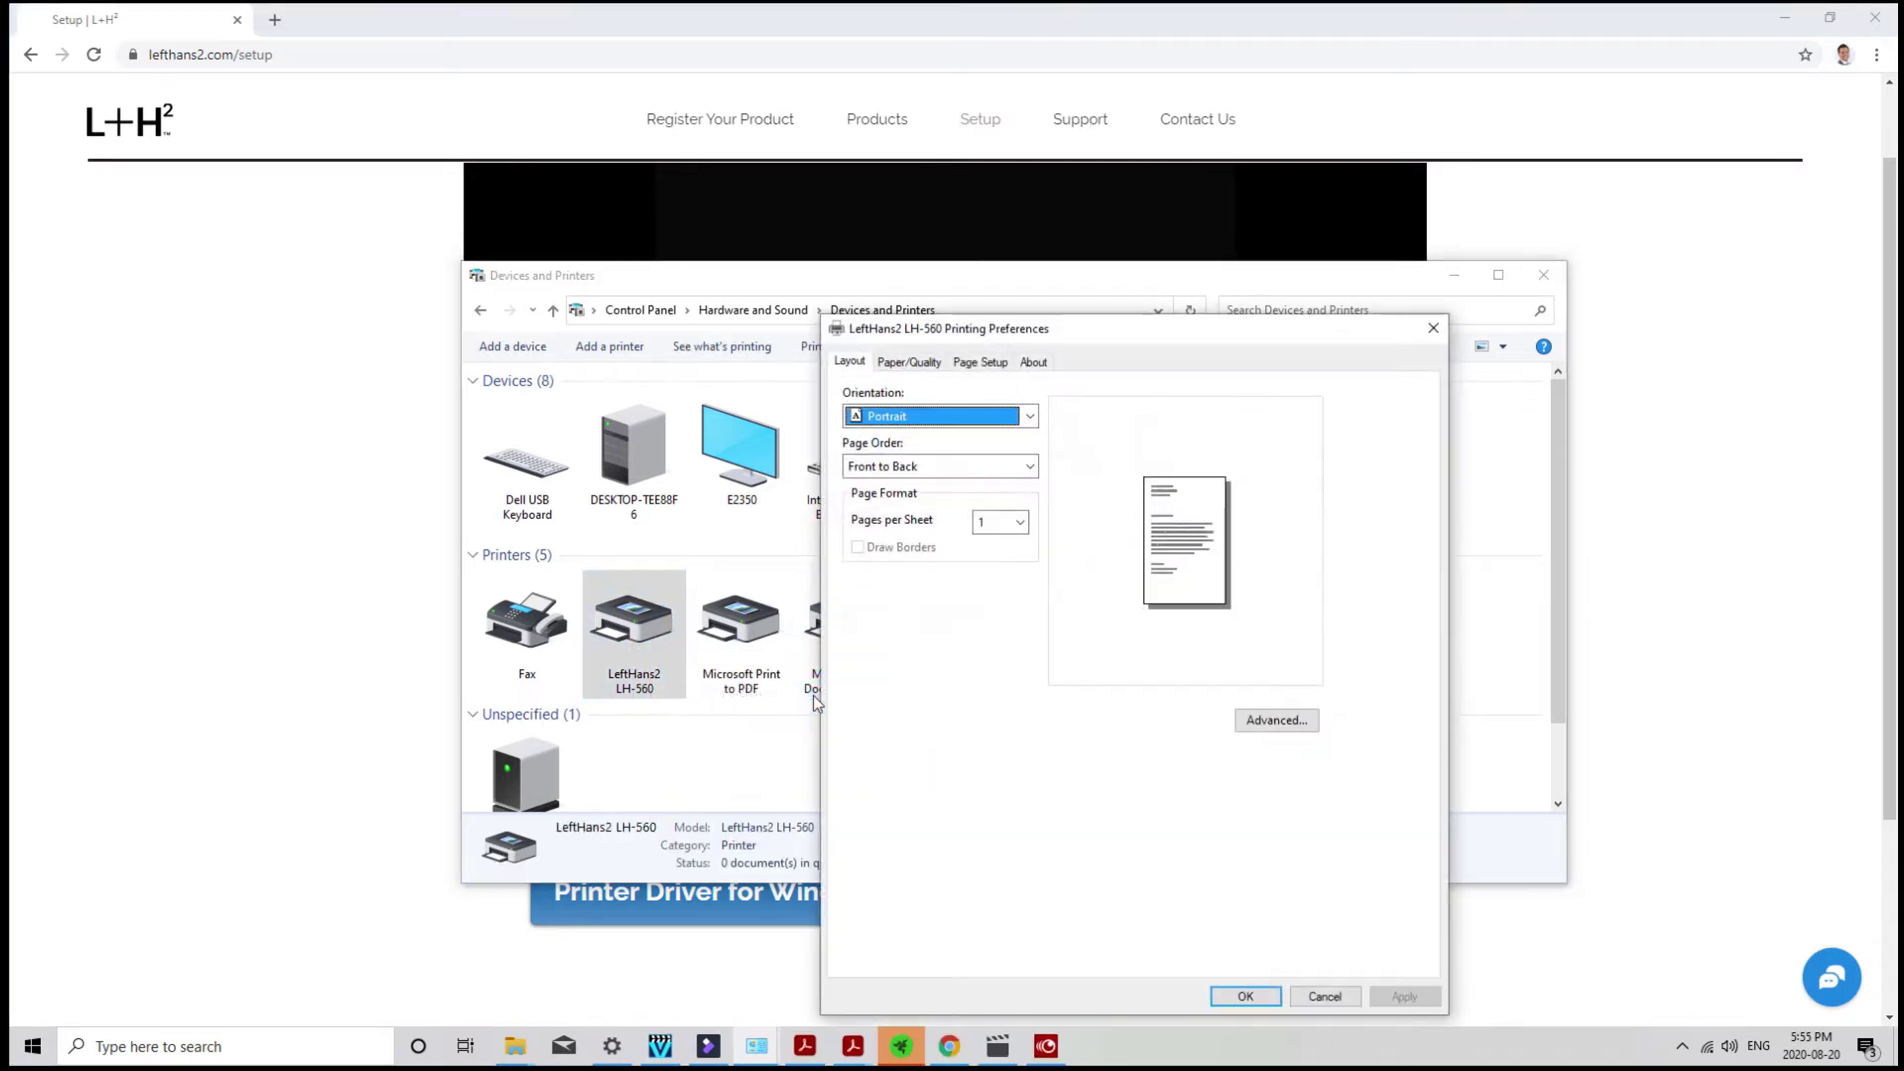
pyautogui.click(1276, 720)
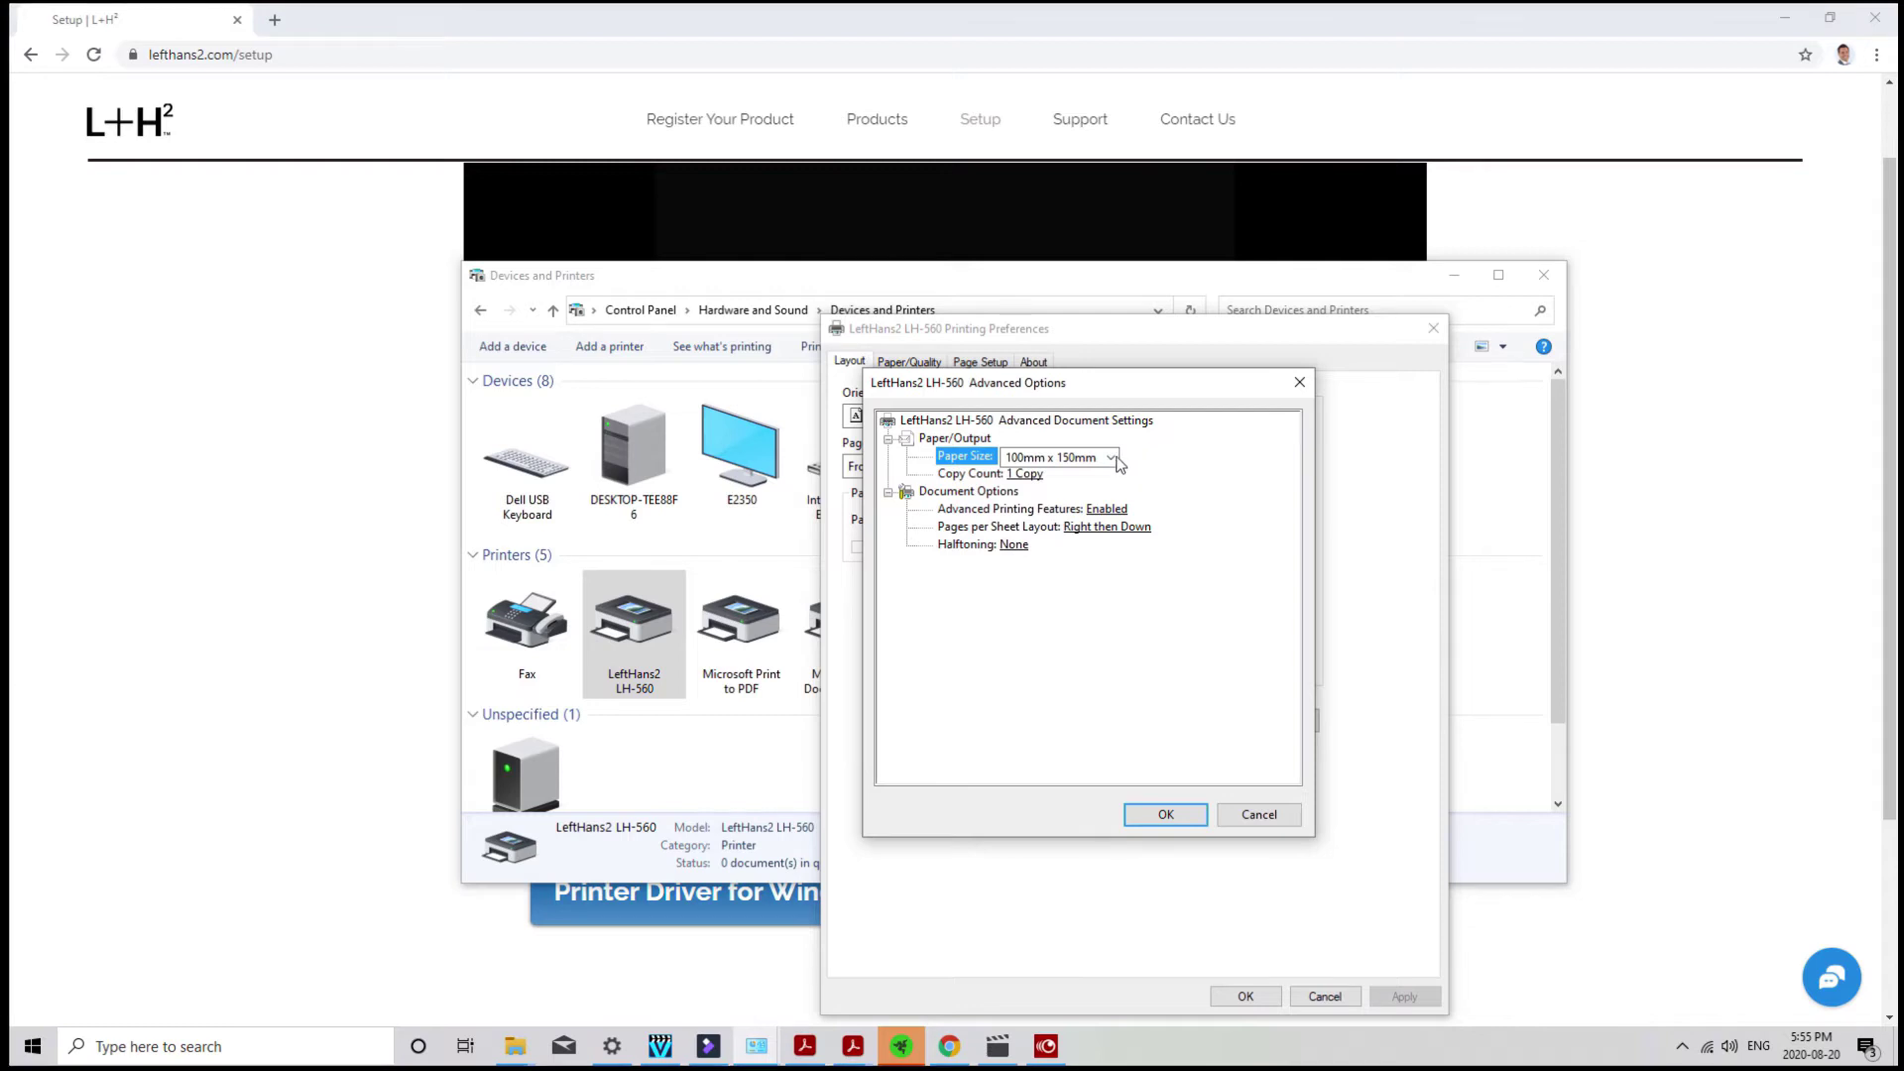
pyautogui.click(1111, 459)
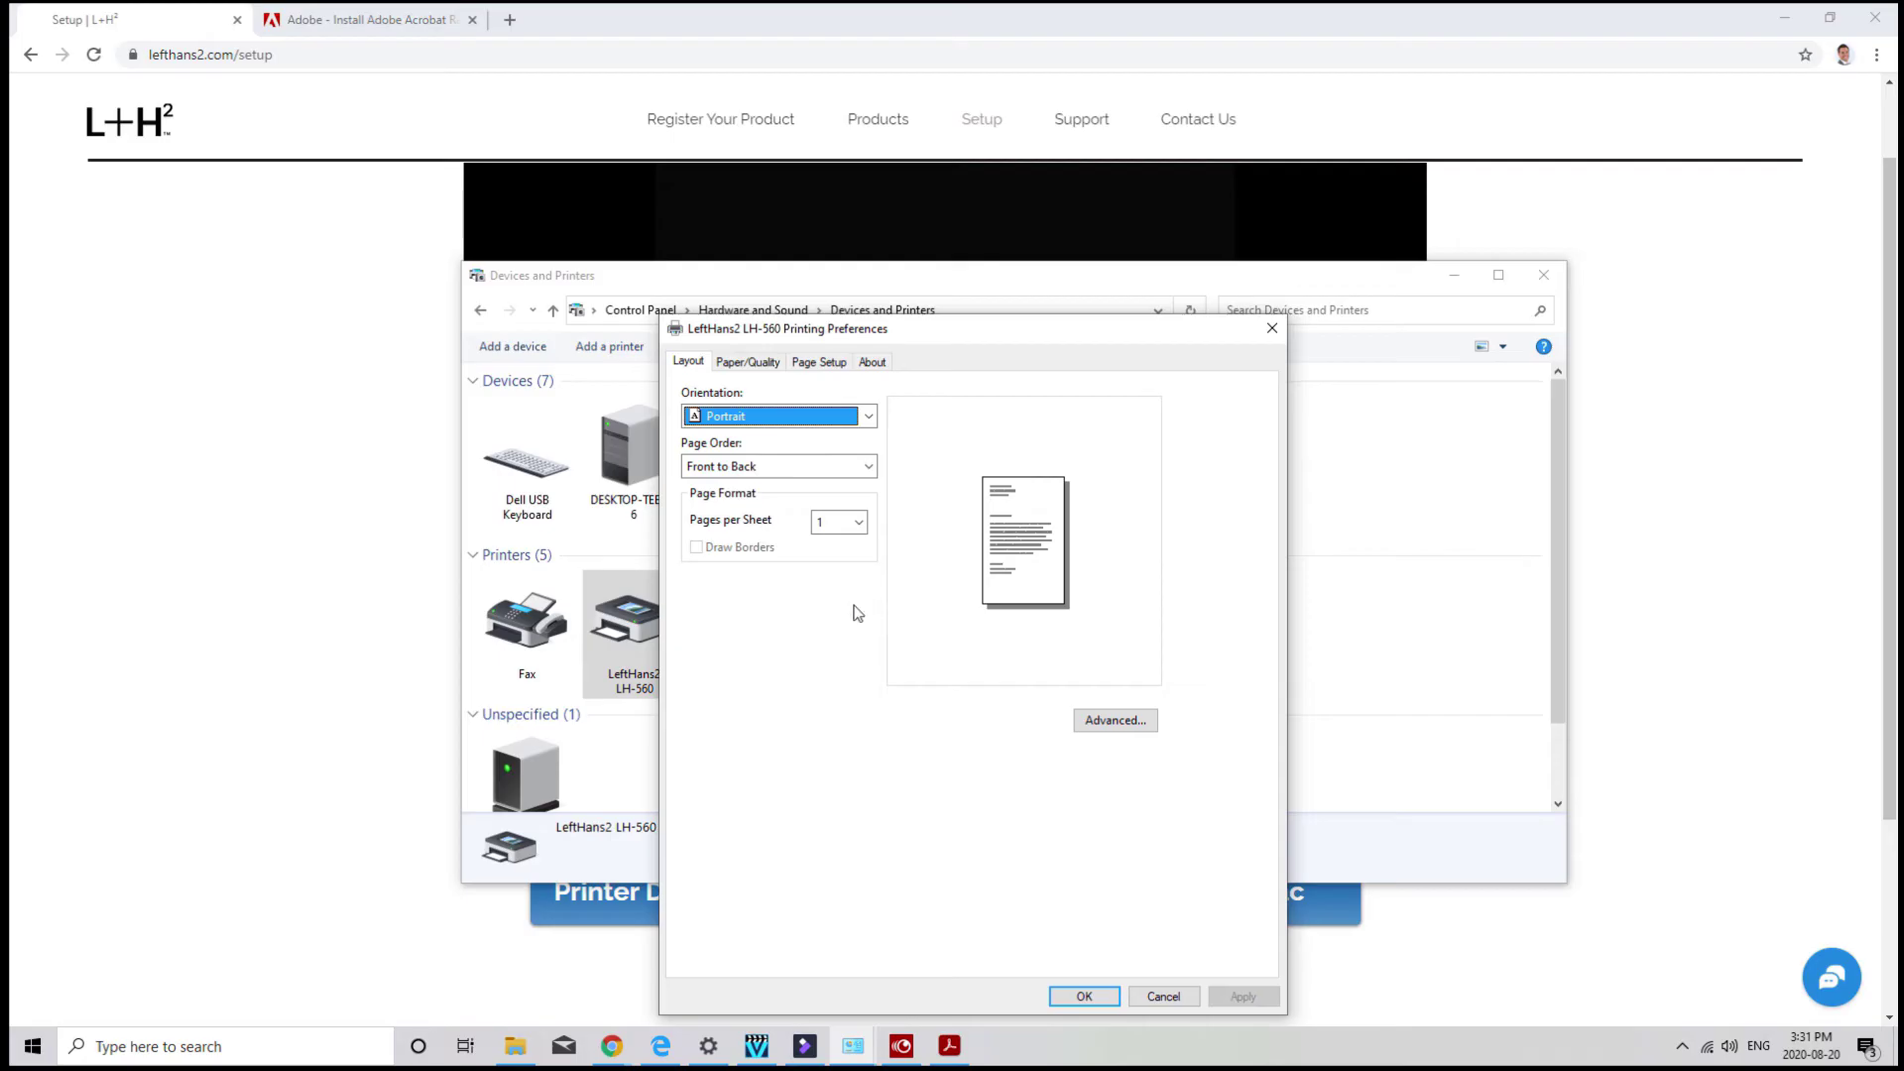
# Set the LH-560 print speed to 8 on the Page Setup tab.
pyautogui.click(819, 363)
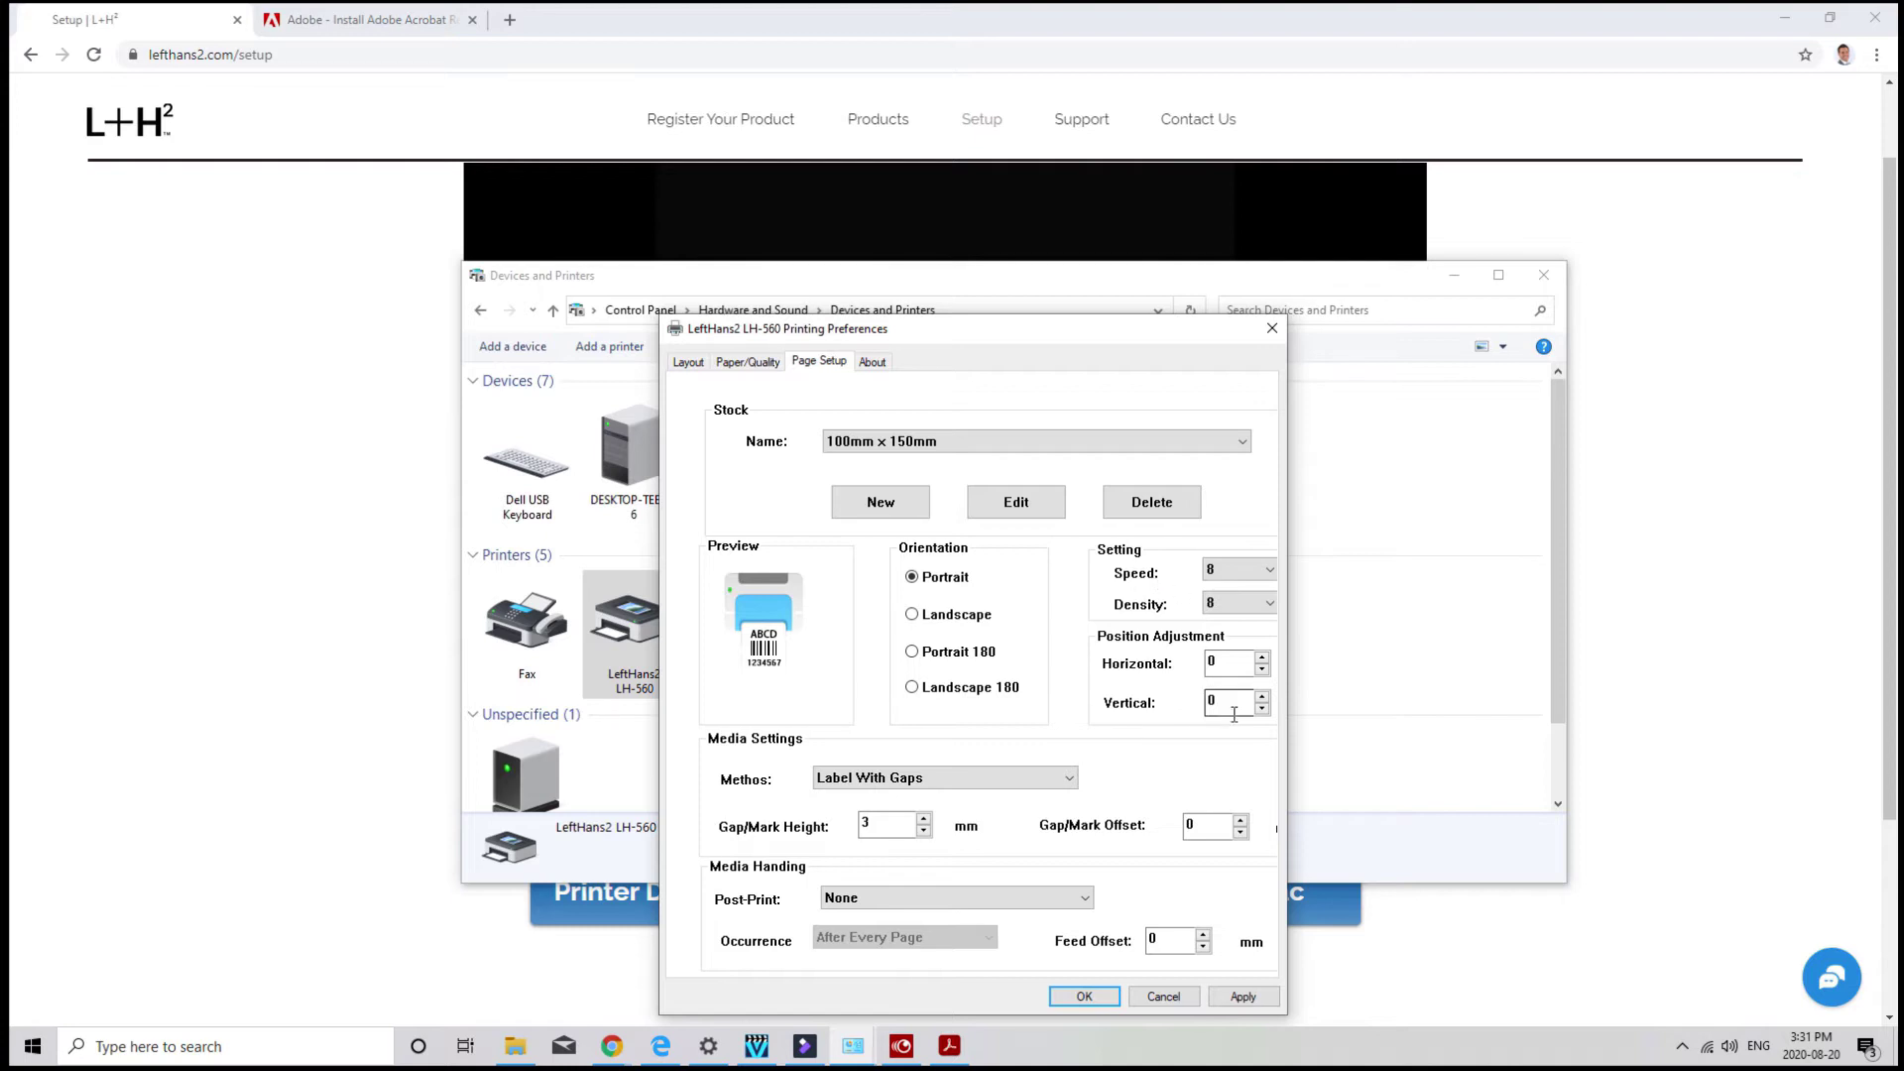
pyautogui.click(1247, 573)
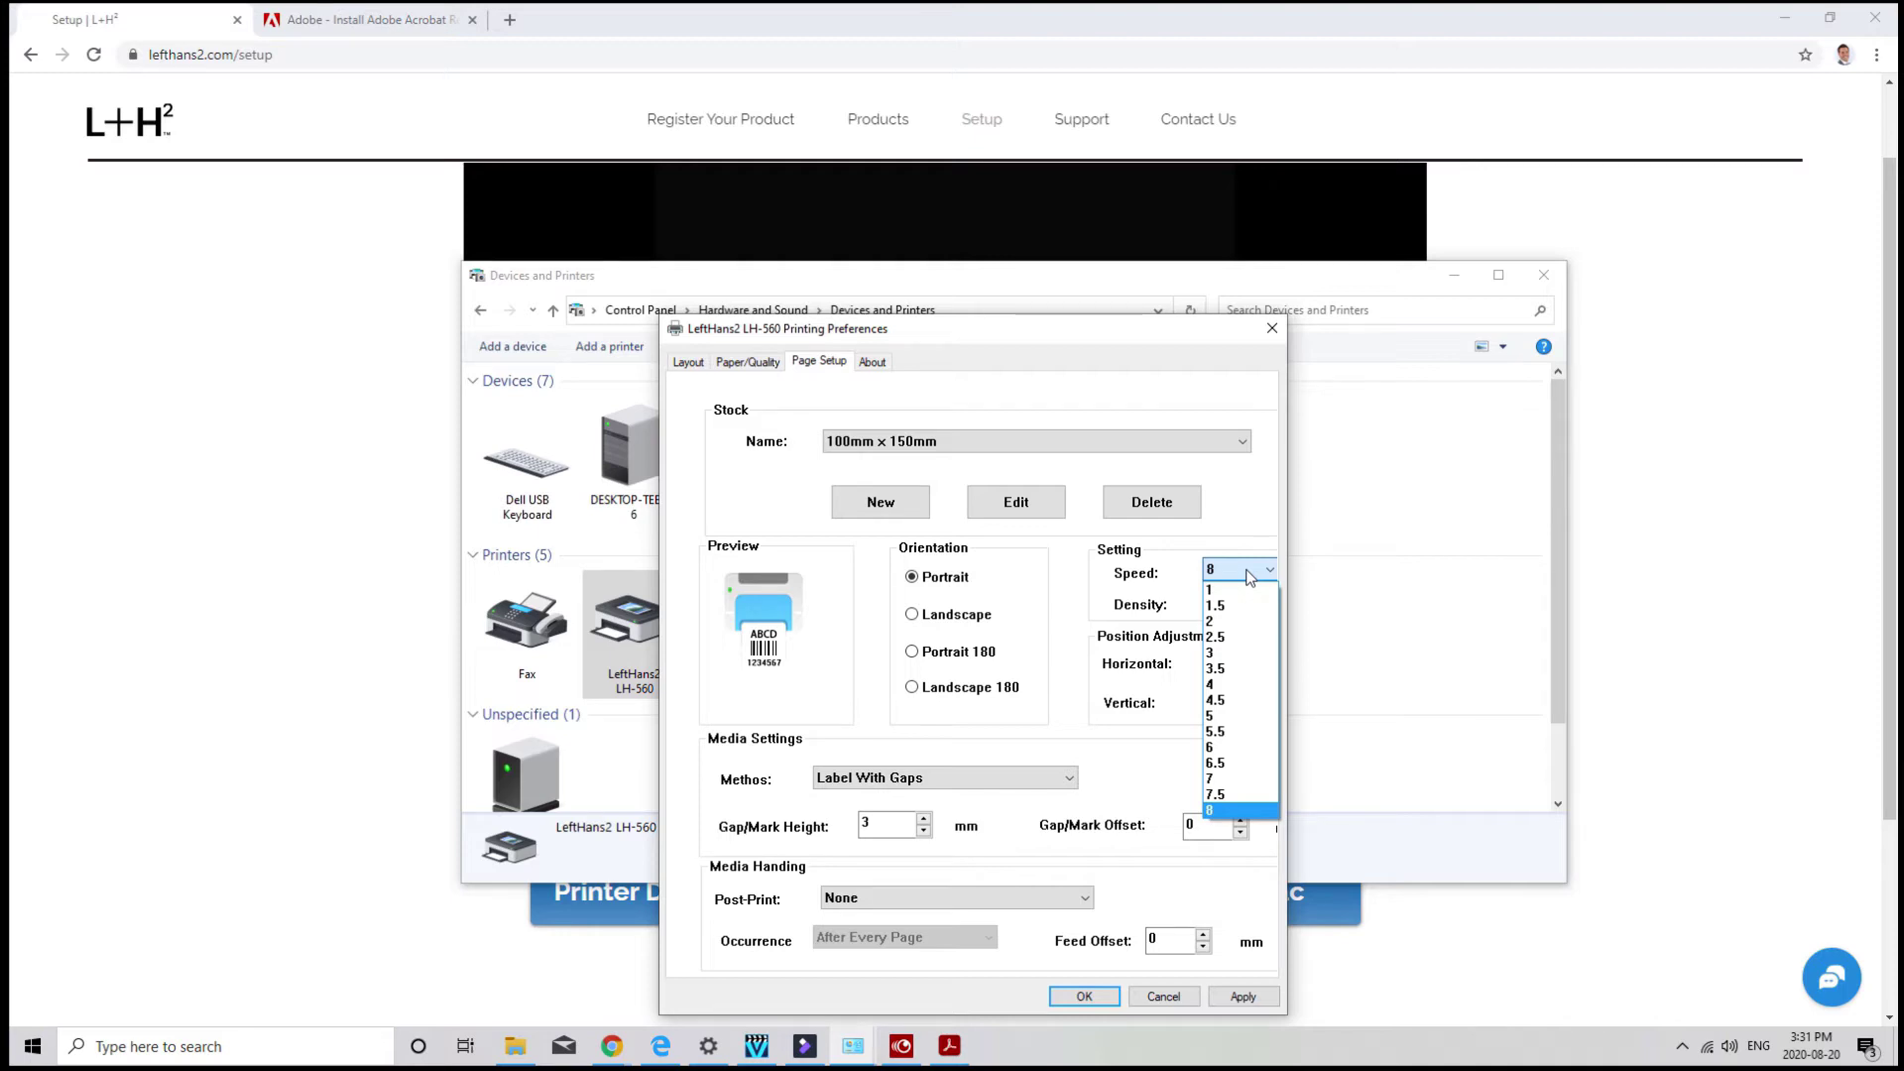
pyautogui.click(1224, 685)
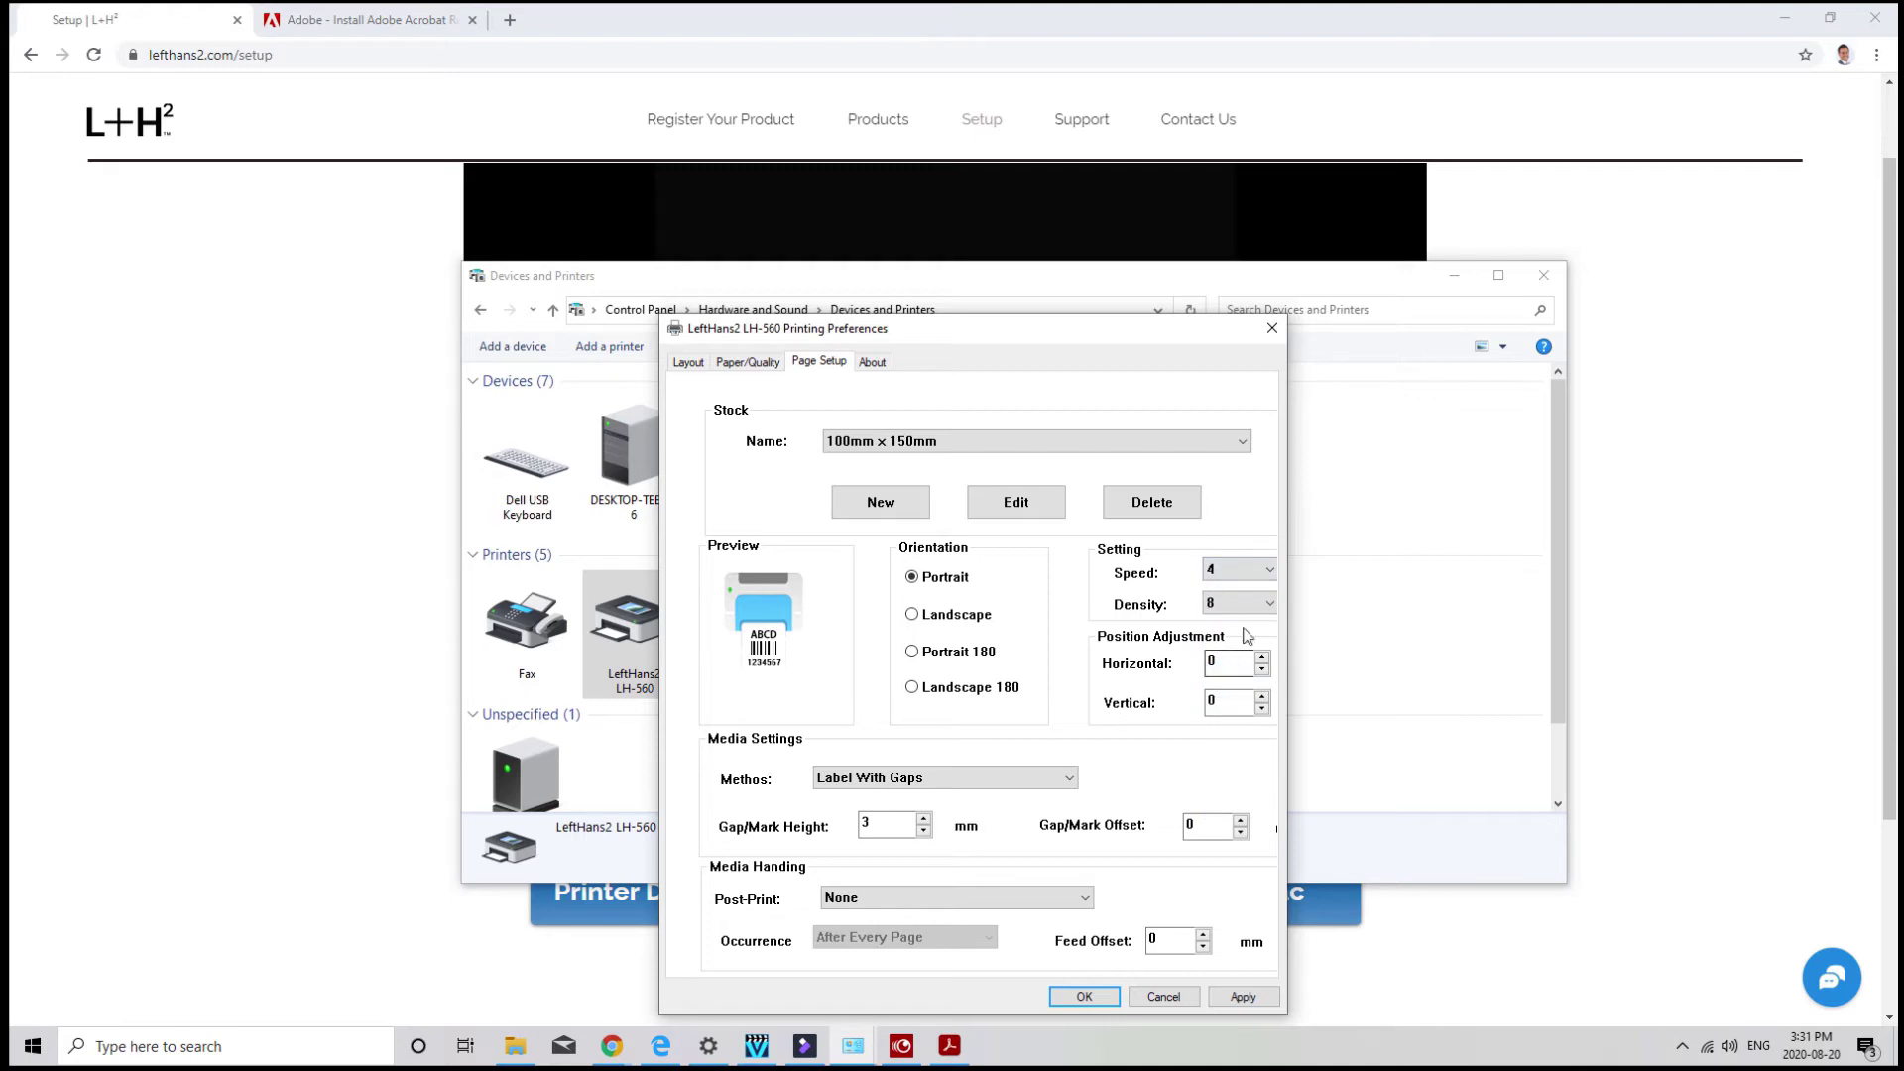
pyautogui.click(1252, 571)
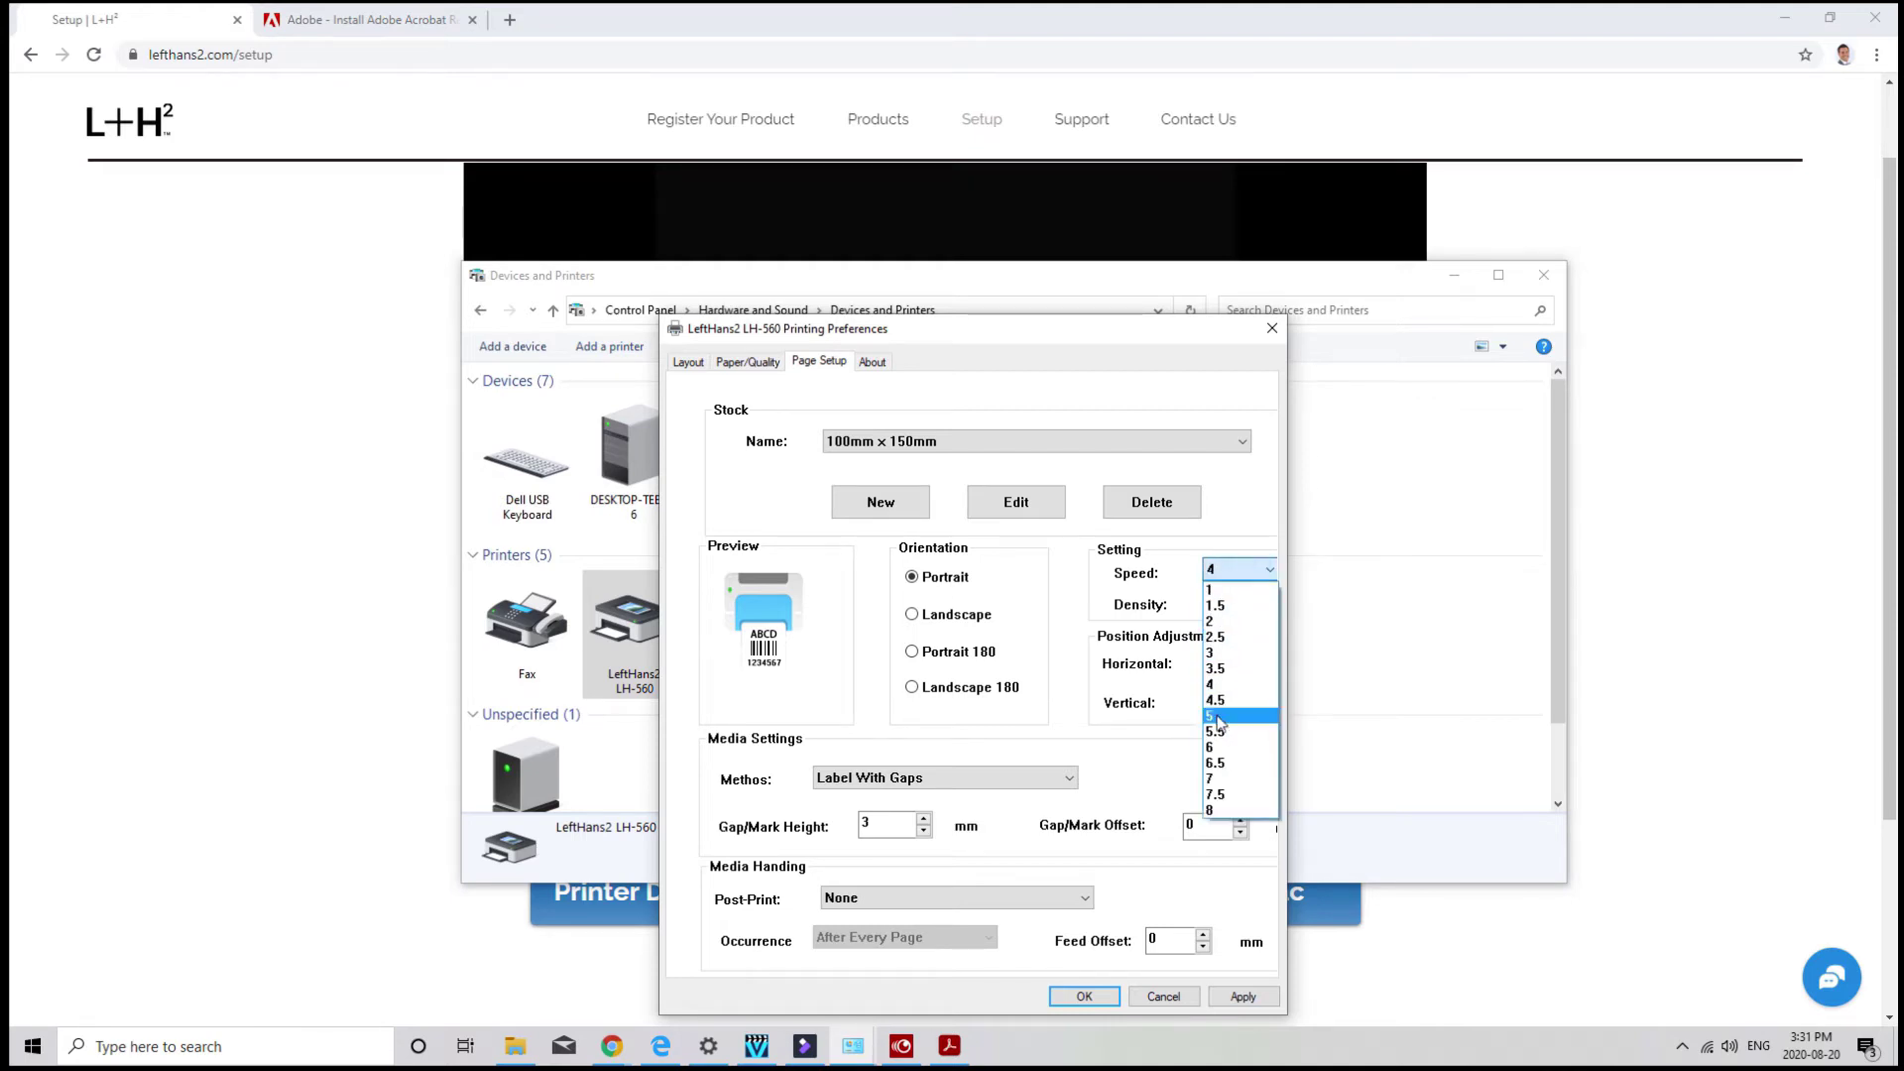
pyautogui.click(1224, 811)
# Set the LH-560 print density to 12.
pyautogui.click(1240, 603)
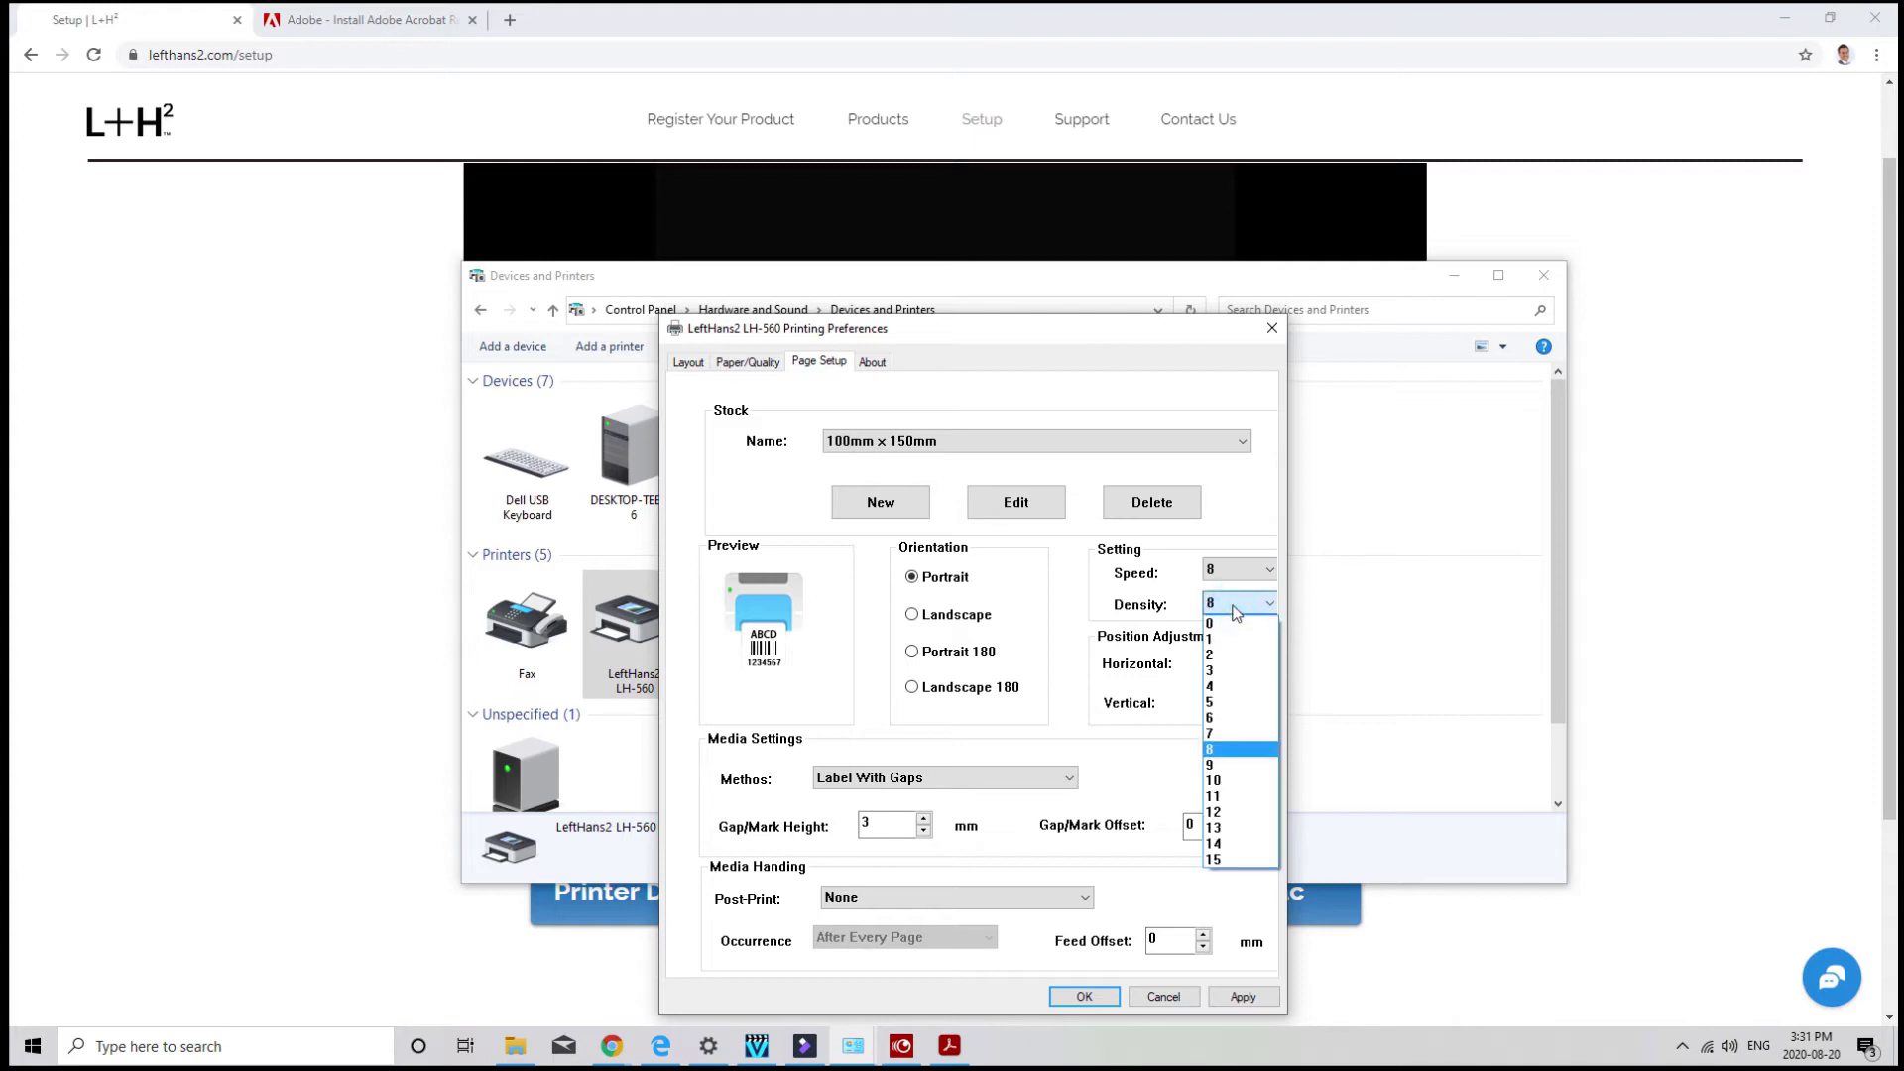
pyautogui.click(1229, 655)
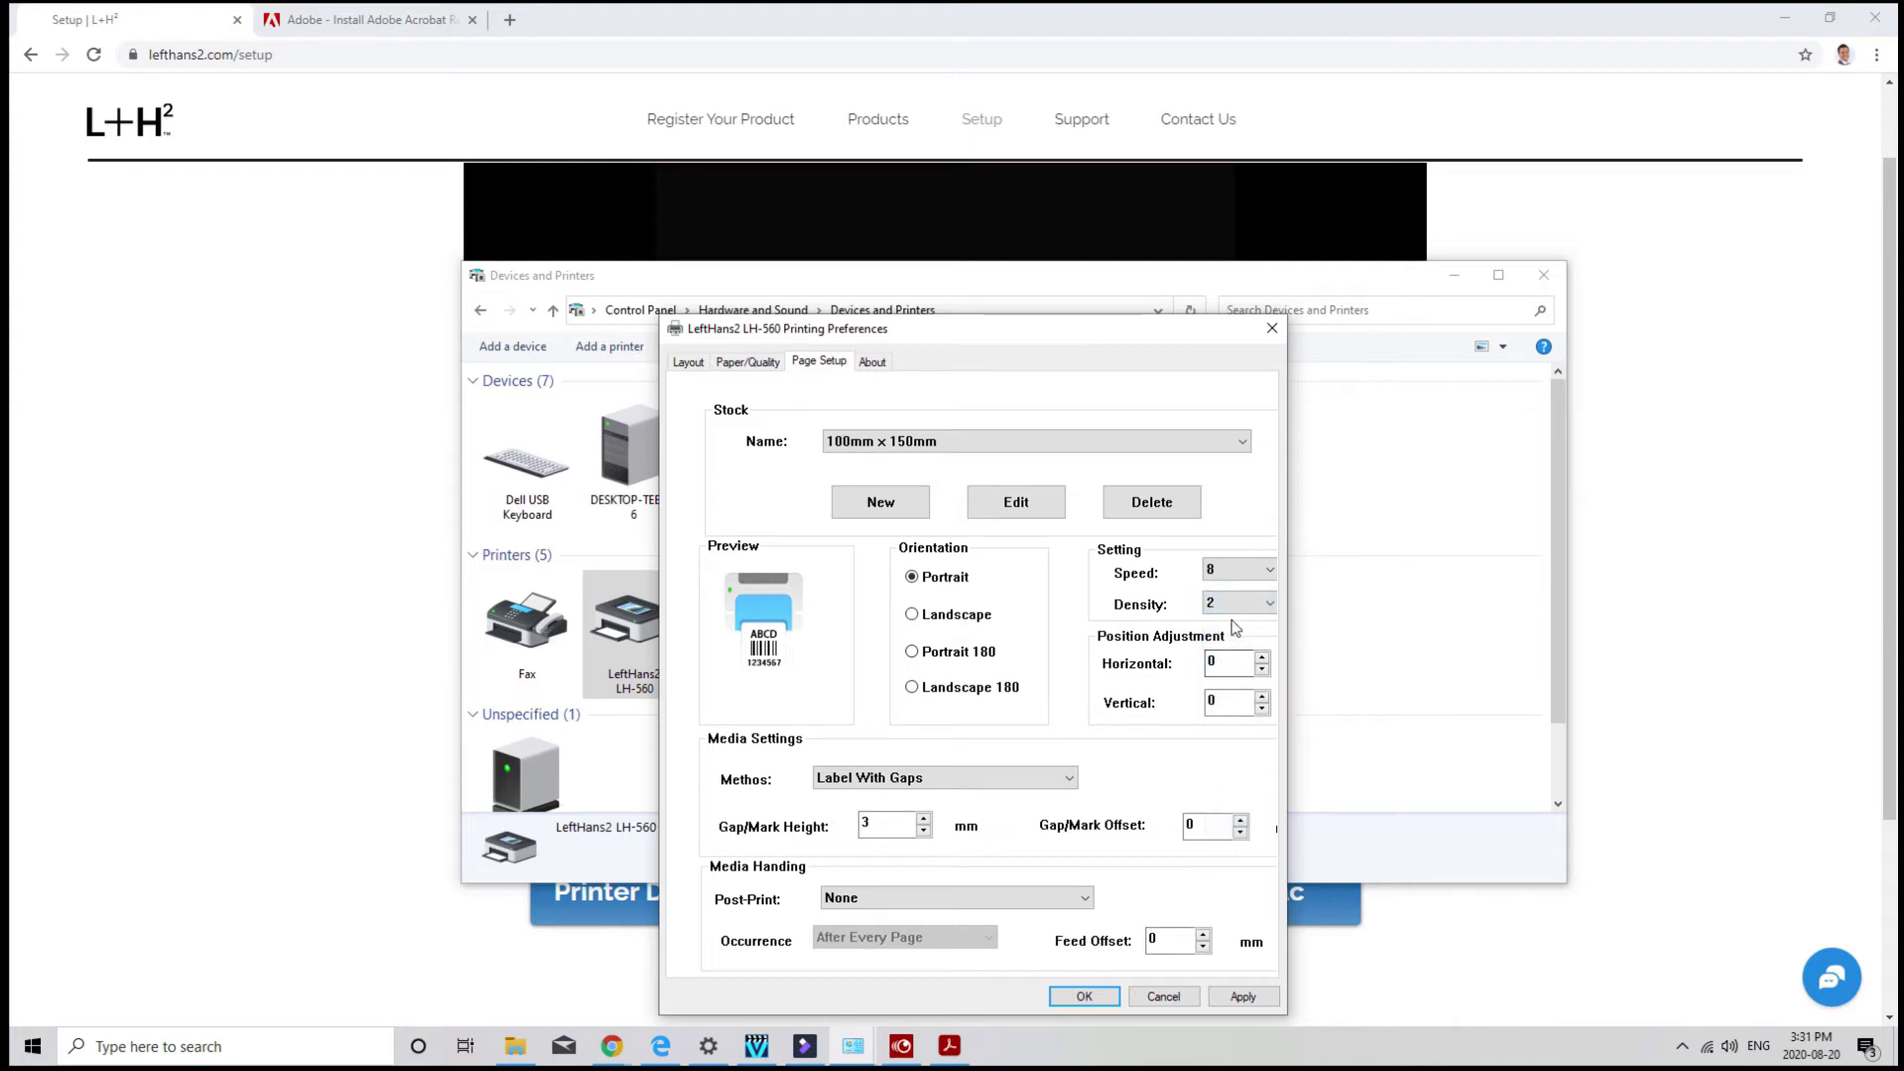
pyautogui.click(1238, 607)
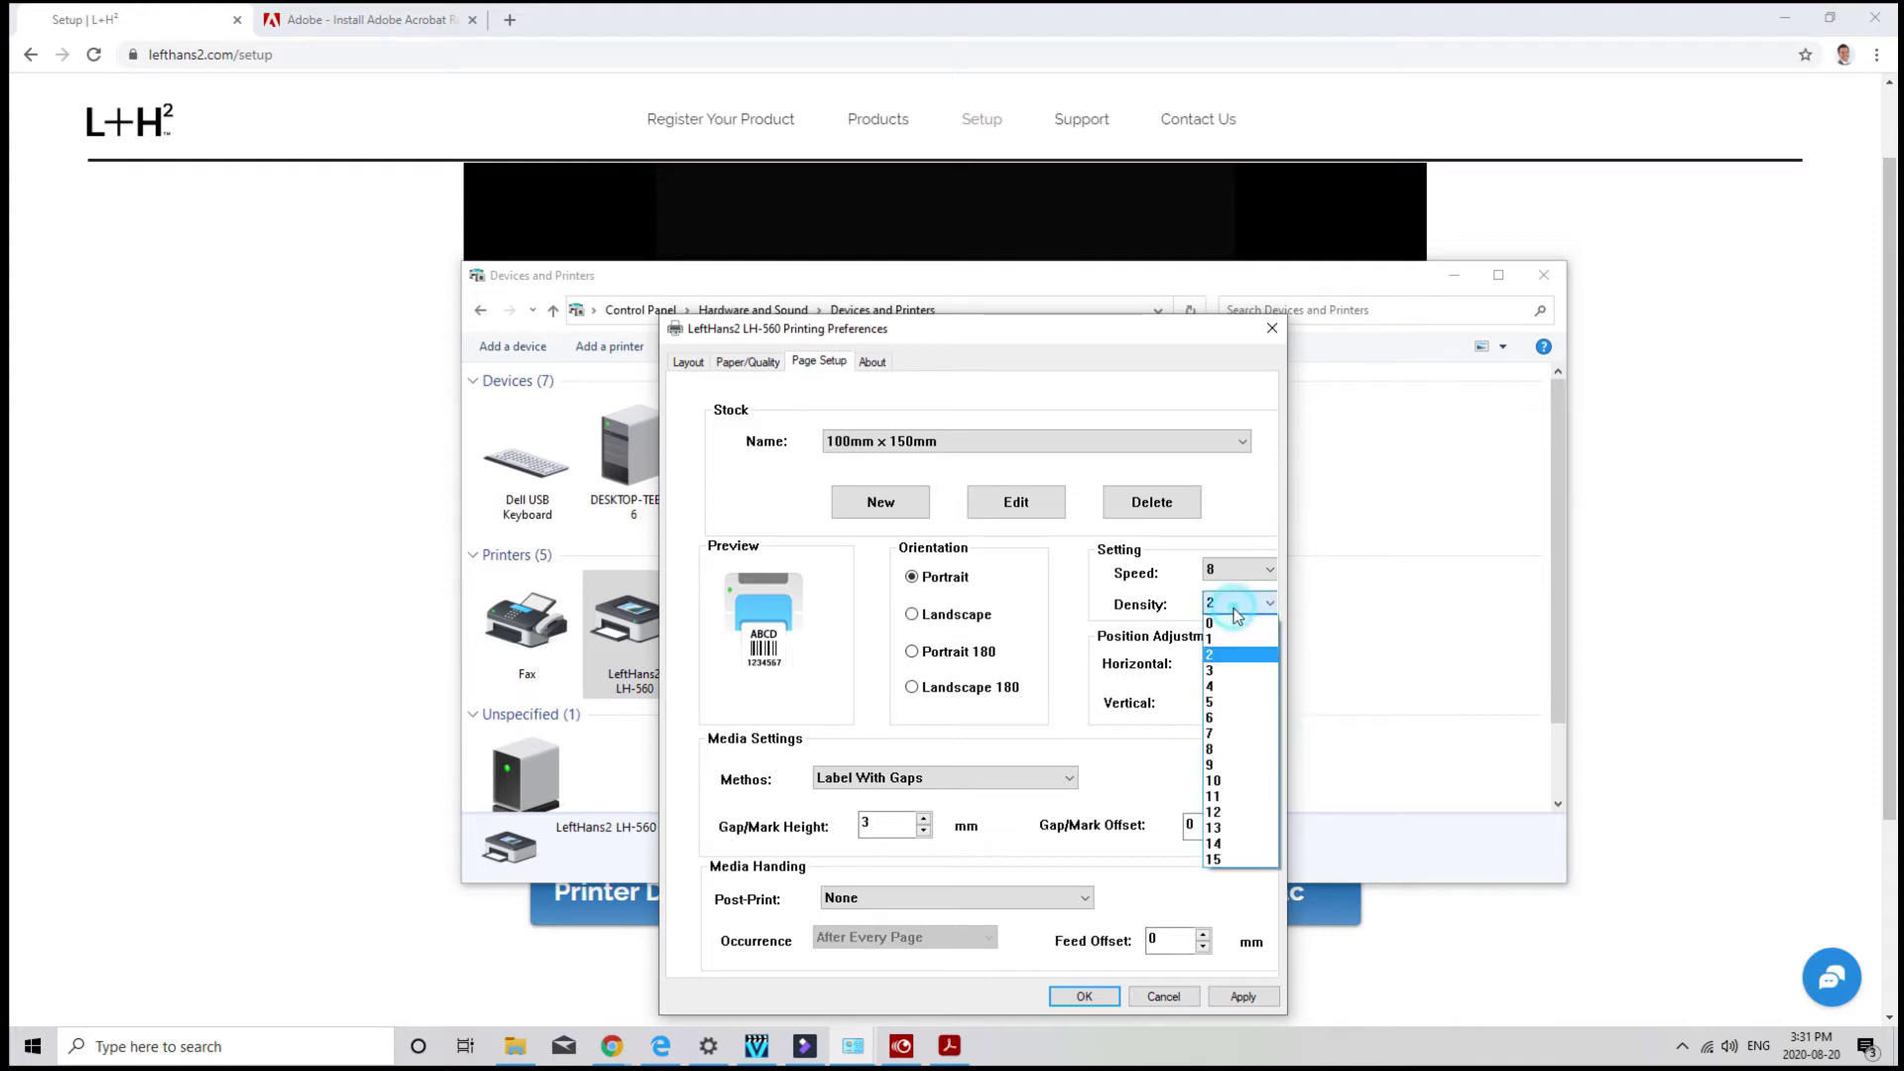
pyautogui.click(1229, 766)
pyautogui.click(1240, 603)
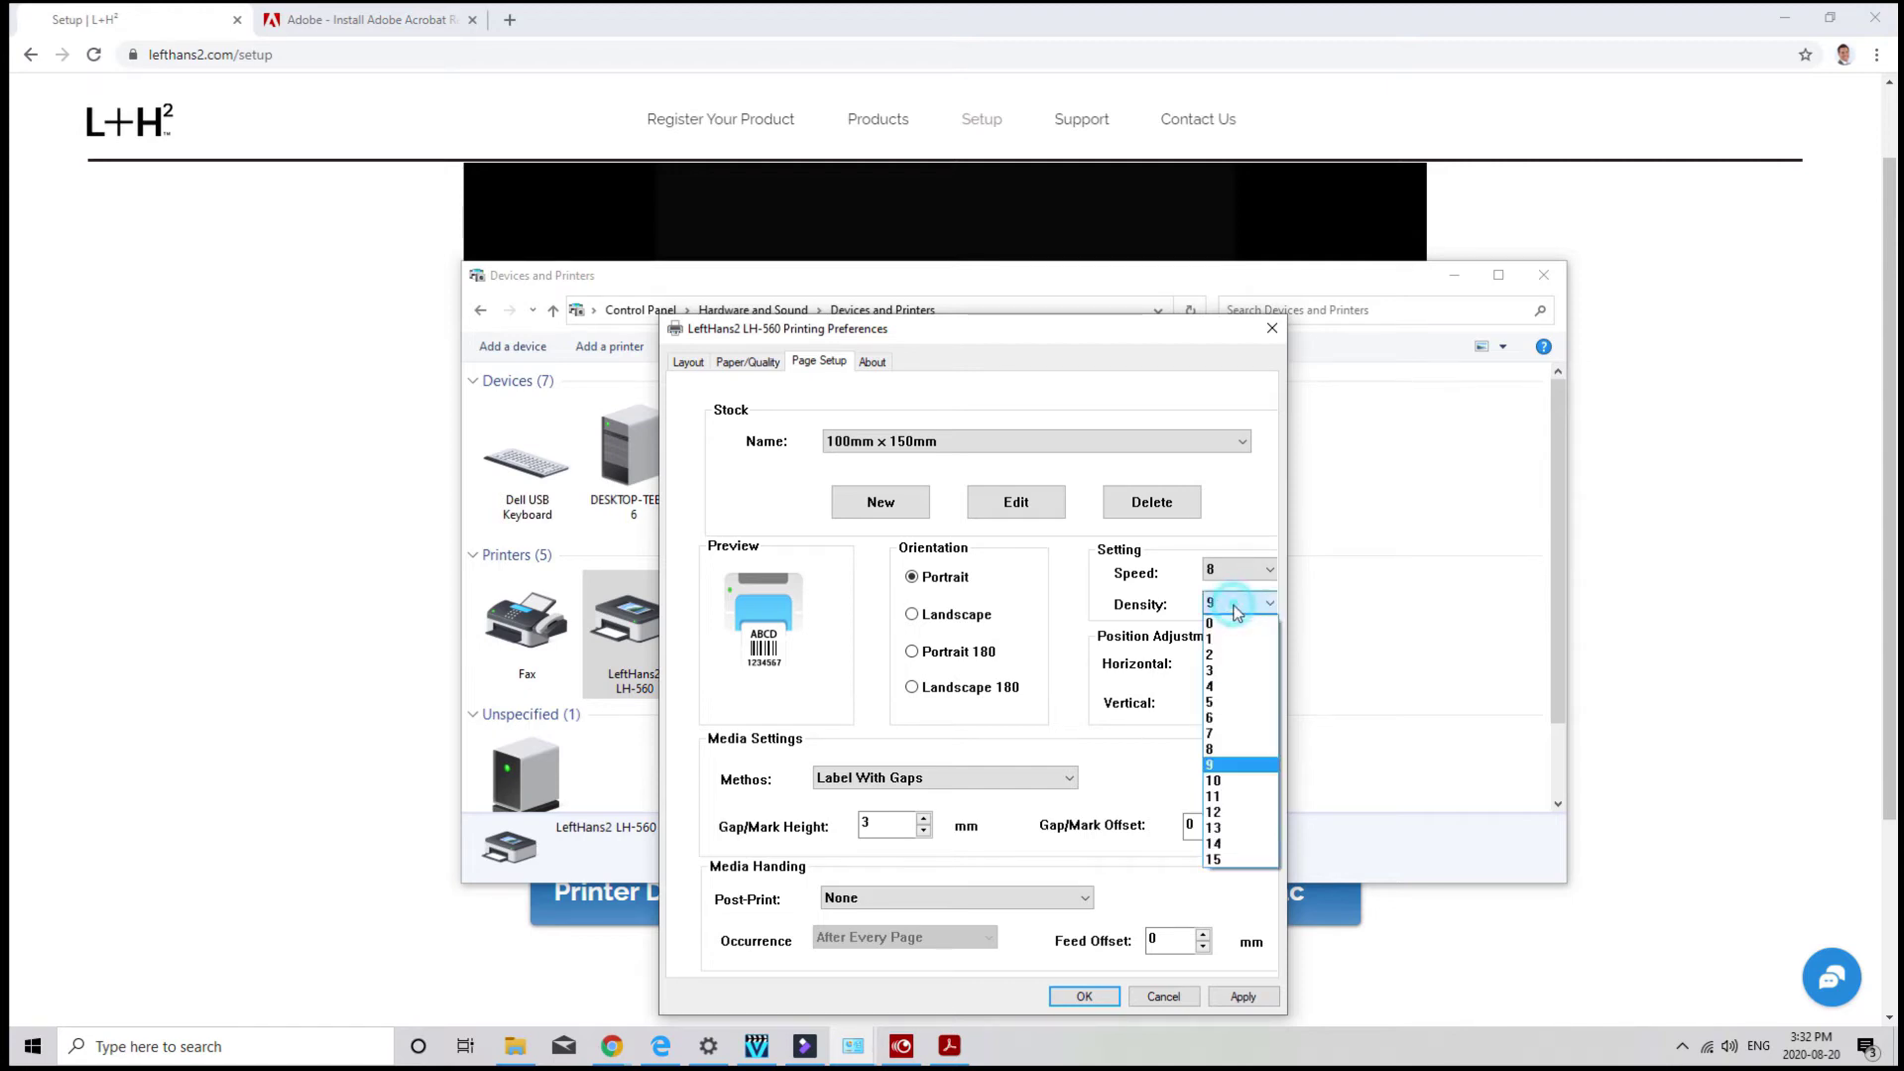
pyautogui.click(1229, 749)
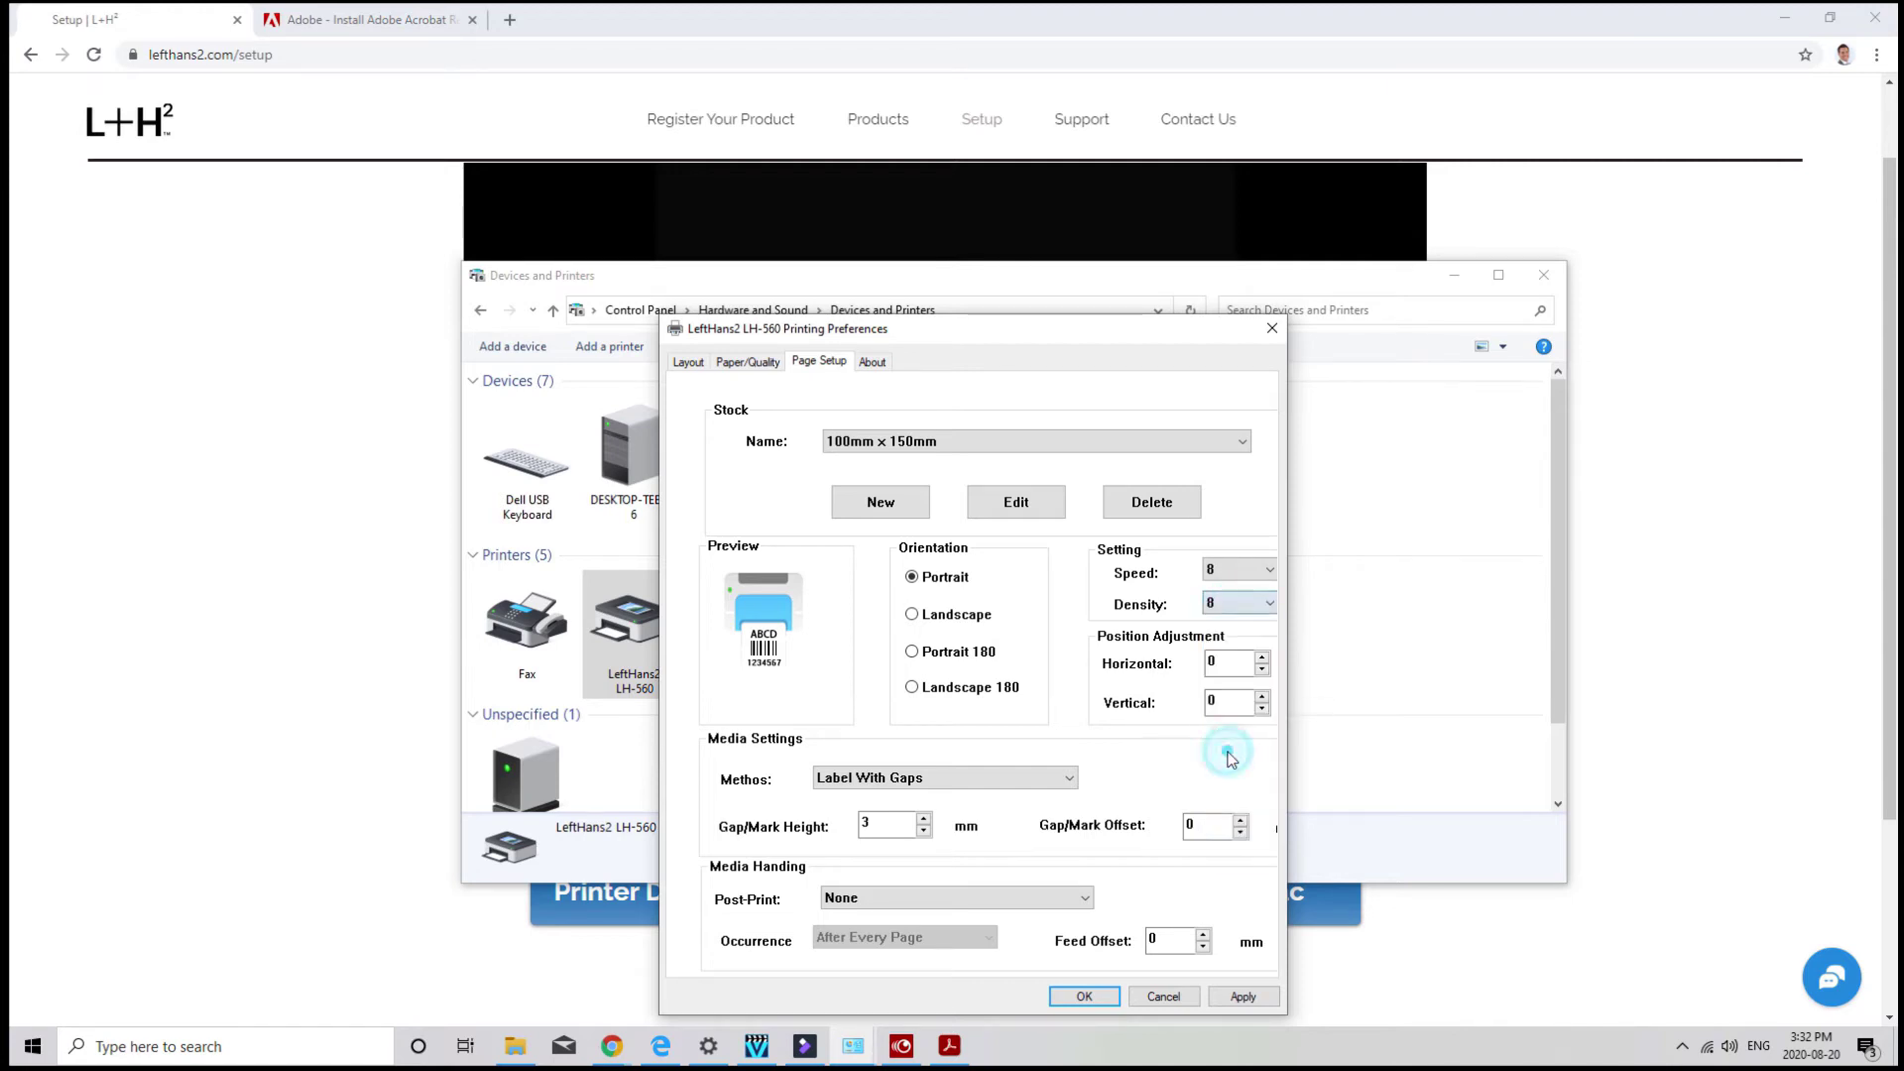
pyautogui.click(1190, 678)
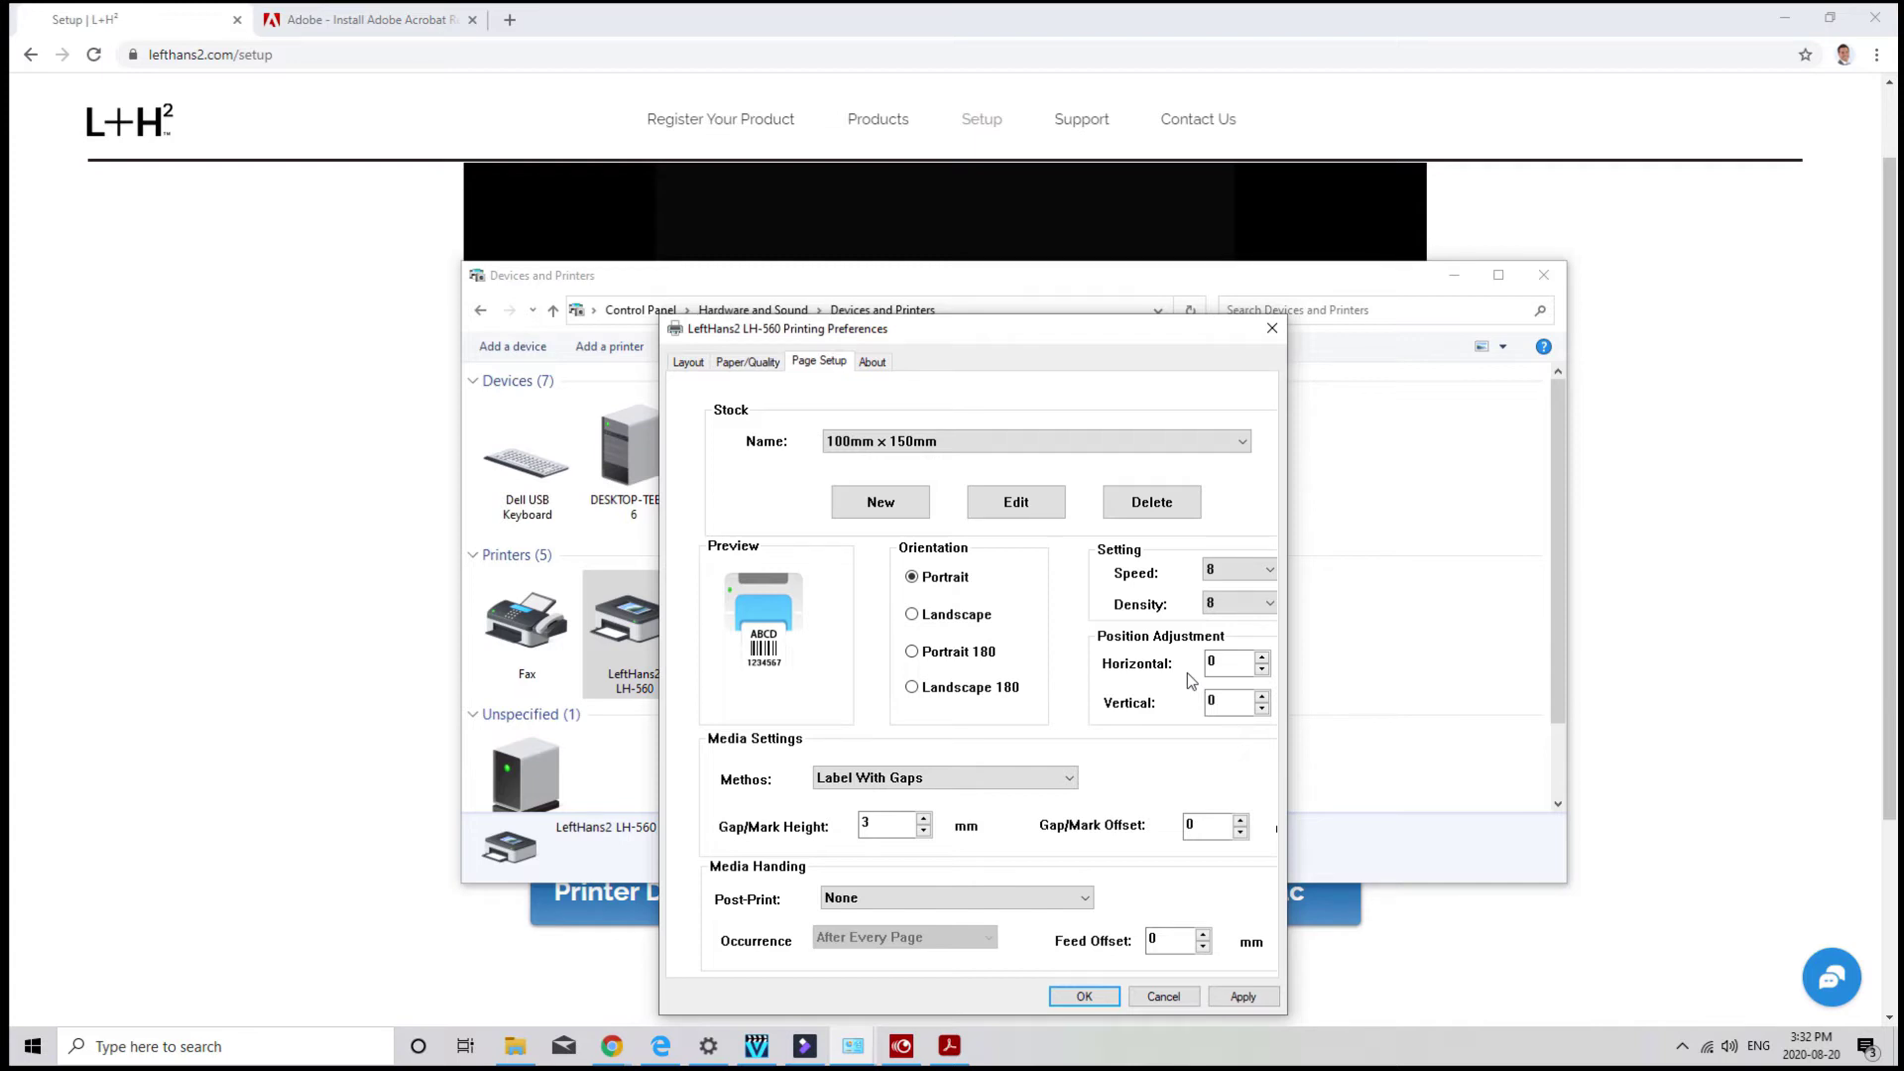
pyautogui.click(1229, 604)
pyautogui.click(1218, 780)
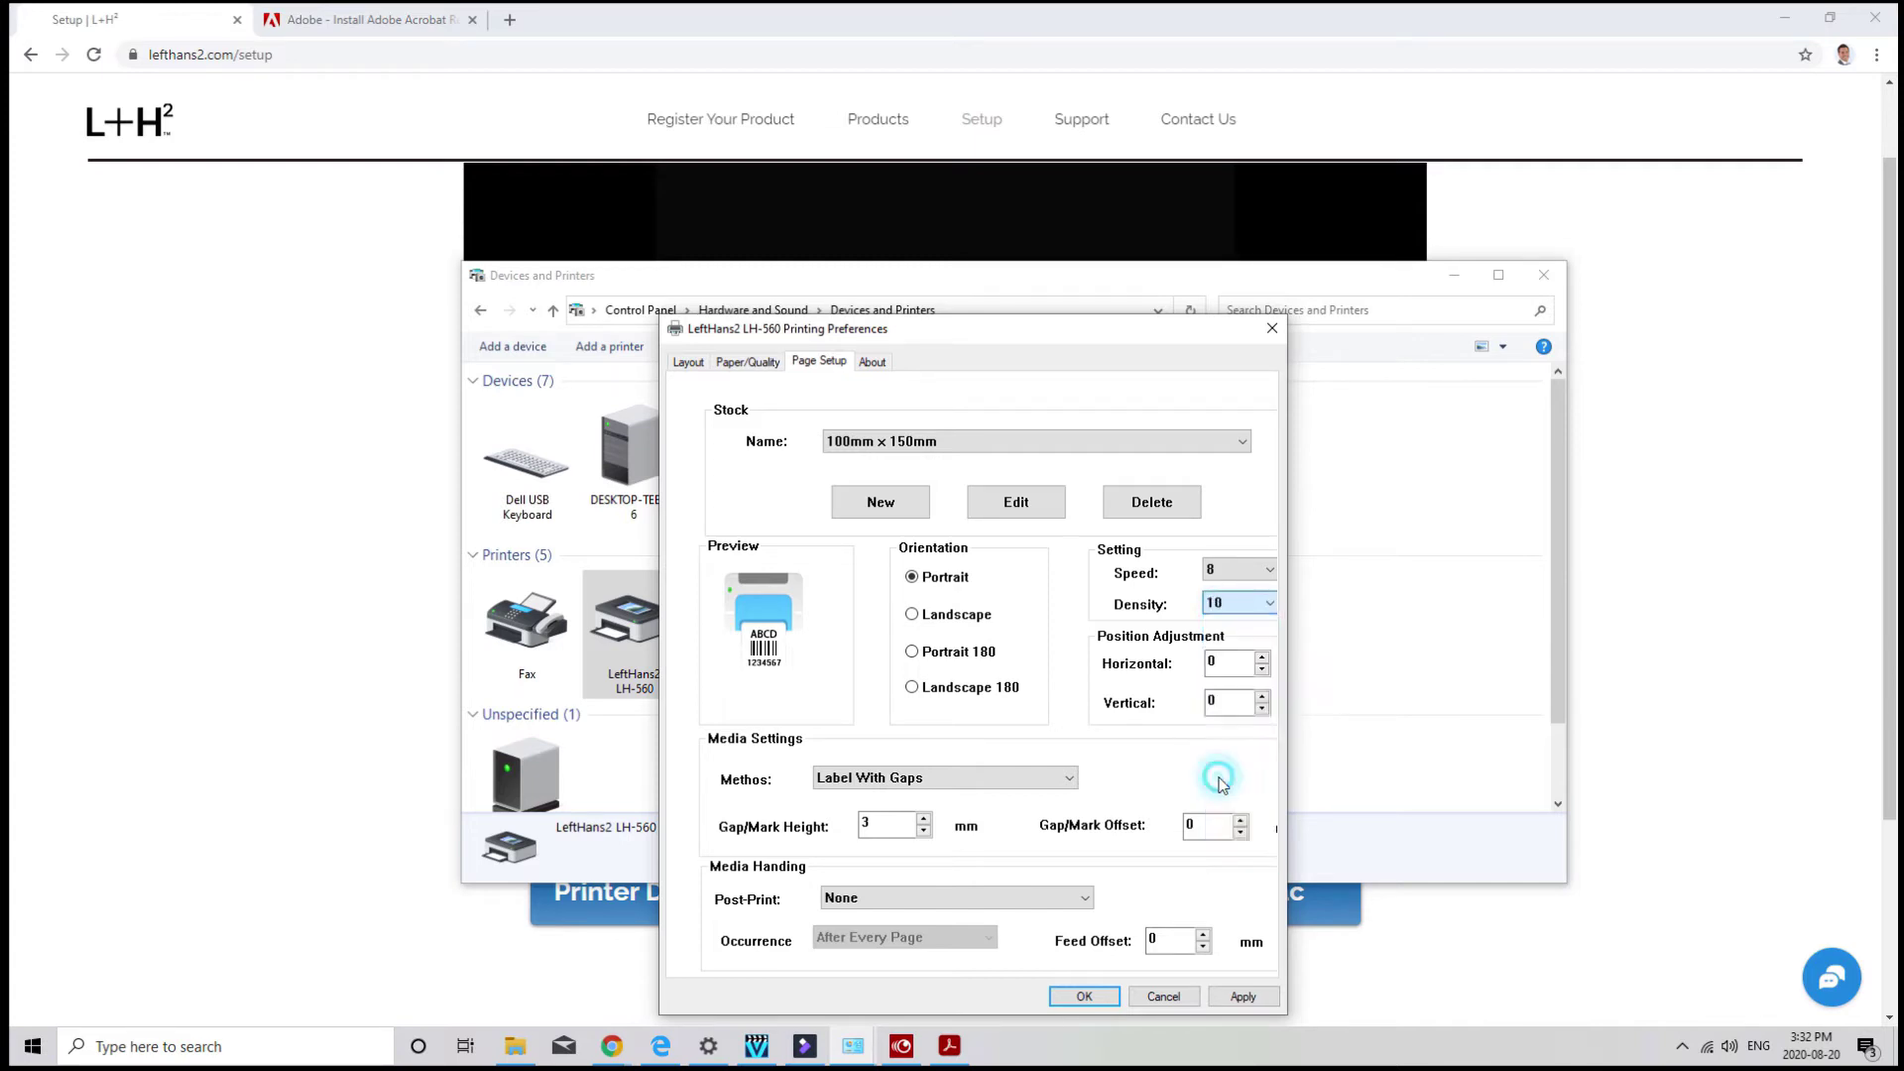
pyautogui.click(1244, 606)
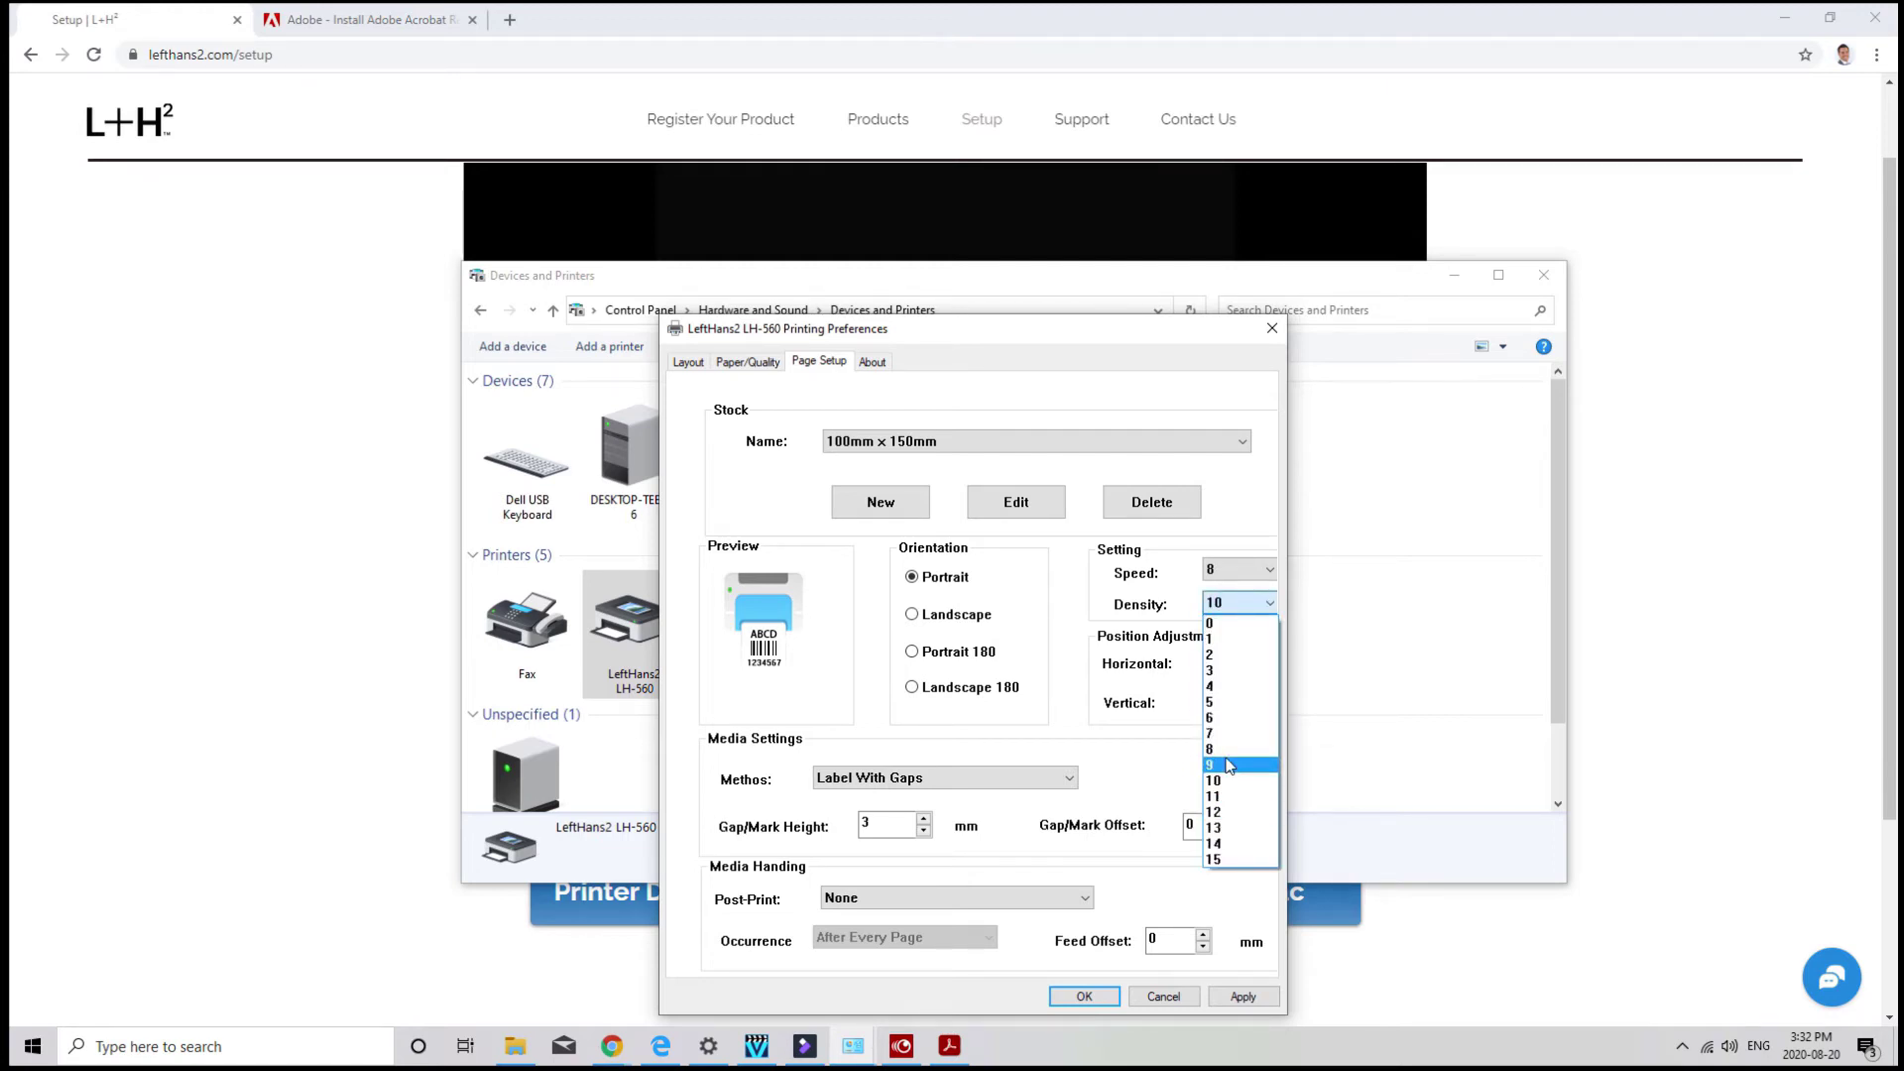
pyautogui.click(1237, 821)
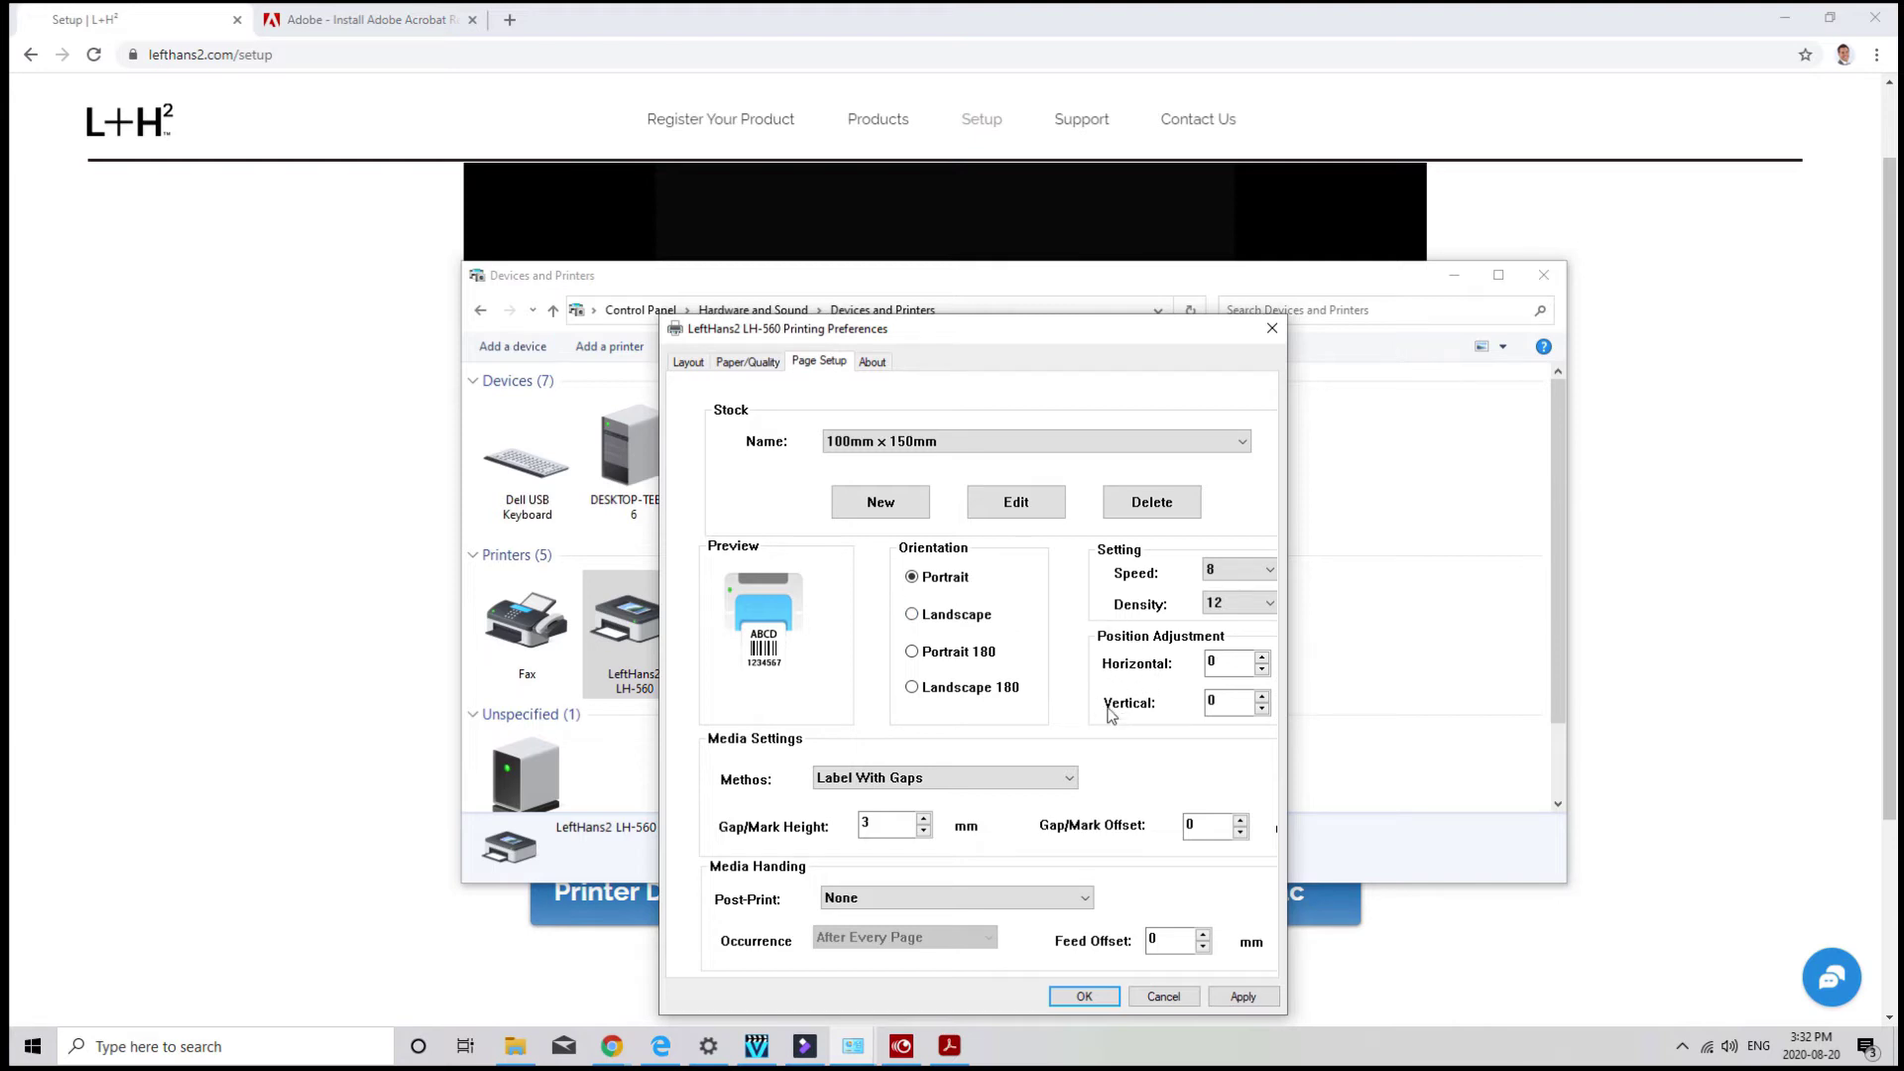
# Adjust the print position to -5 horizontally and 5 vertically.
pyautogui.click(1262, 670)
pyautogui.click(1263, 671)
pyautogui.click(1262, 670)
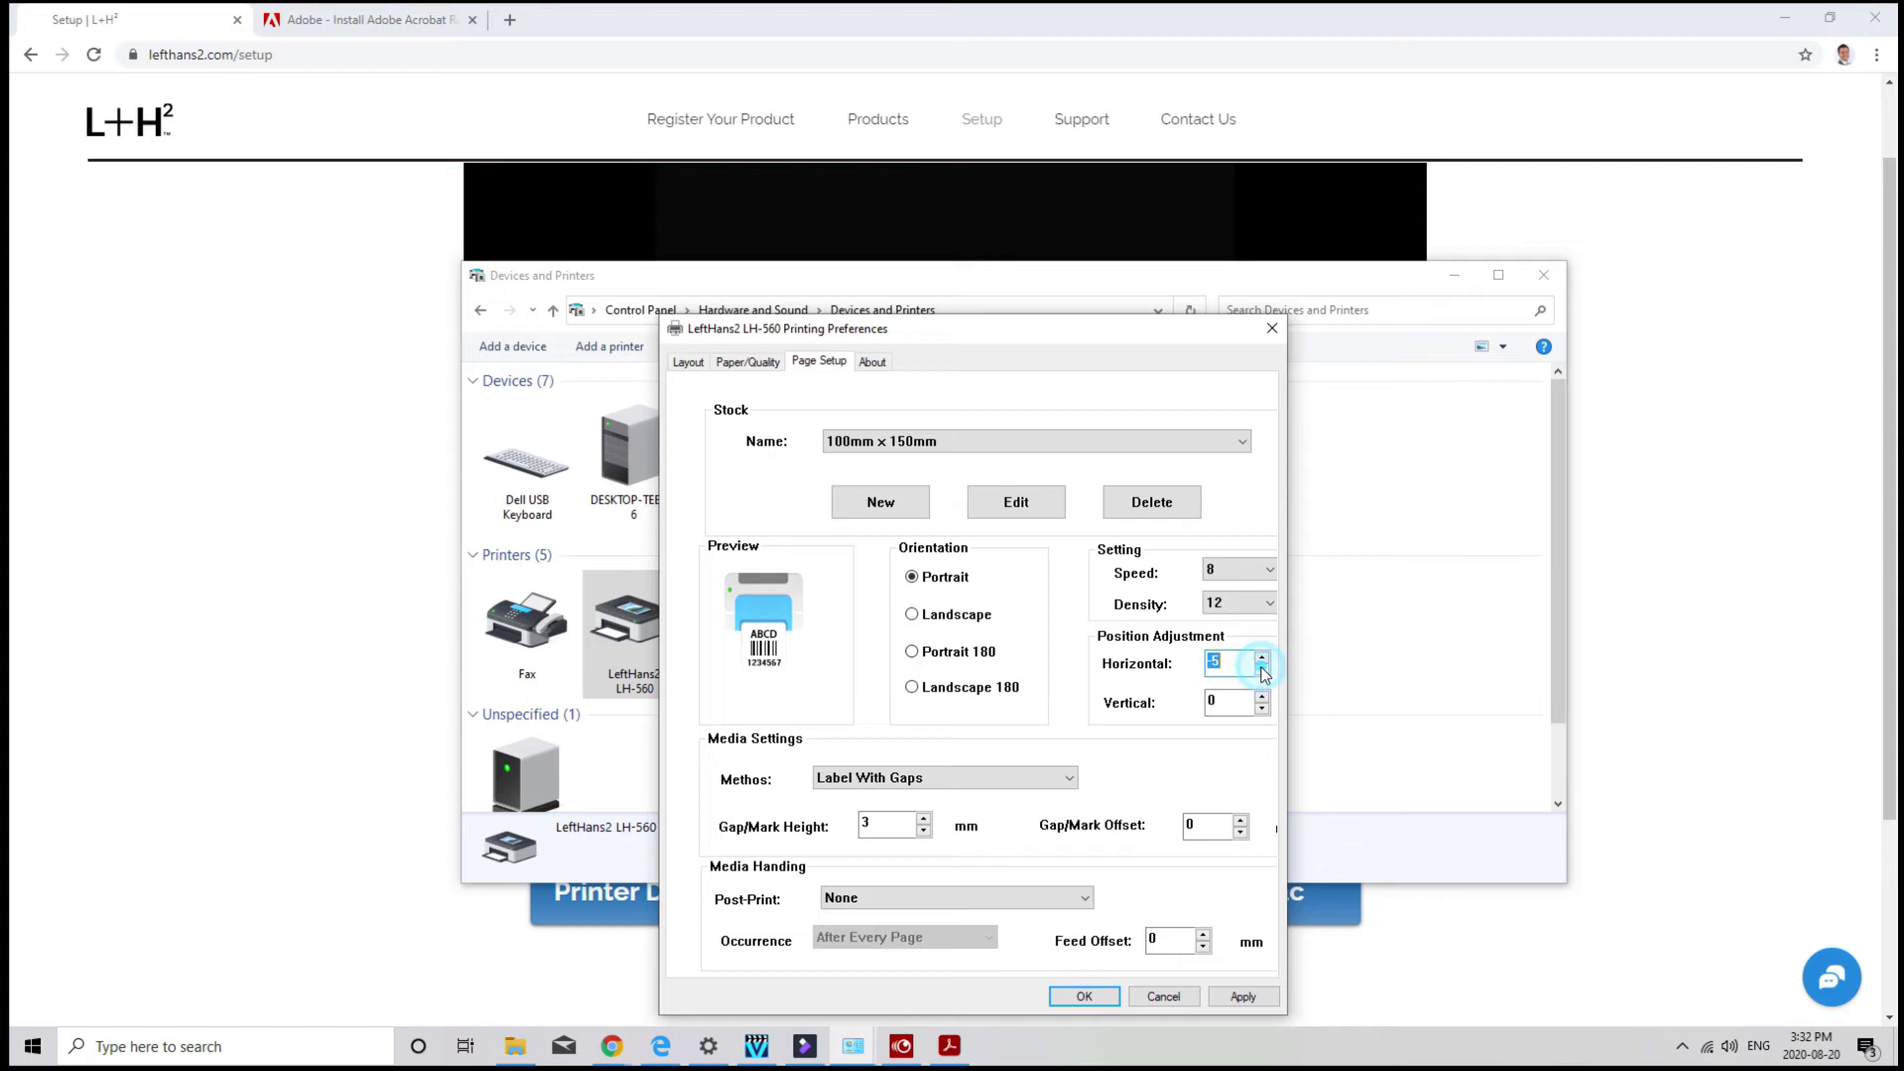
pyautogui.click(1262, 698)
pyautogui.click(1262, 698)
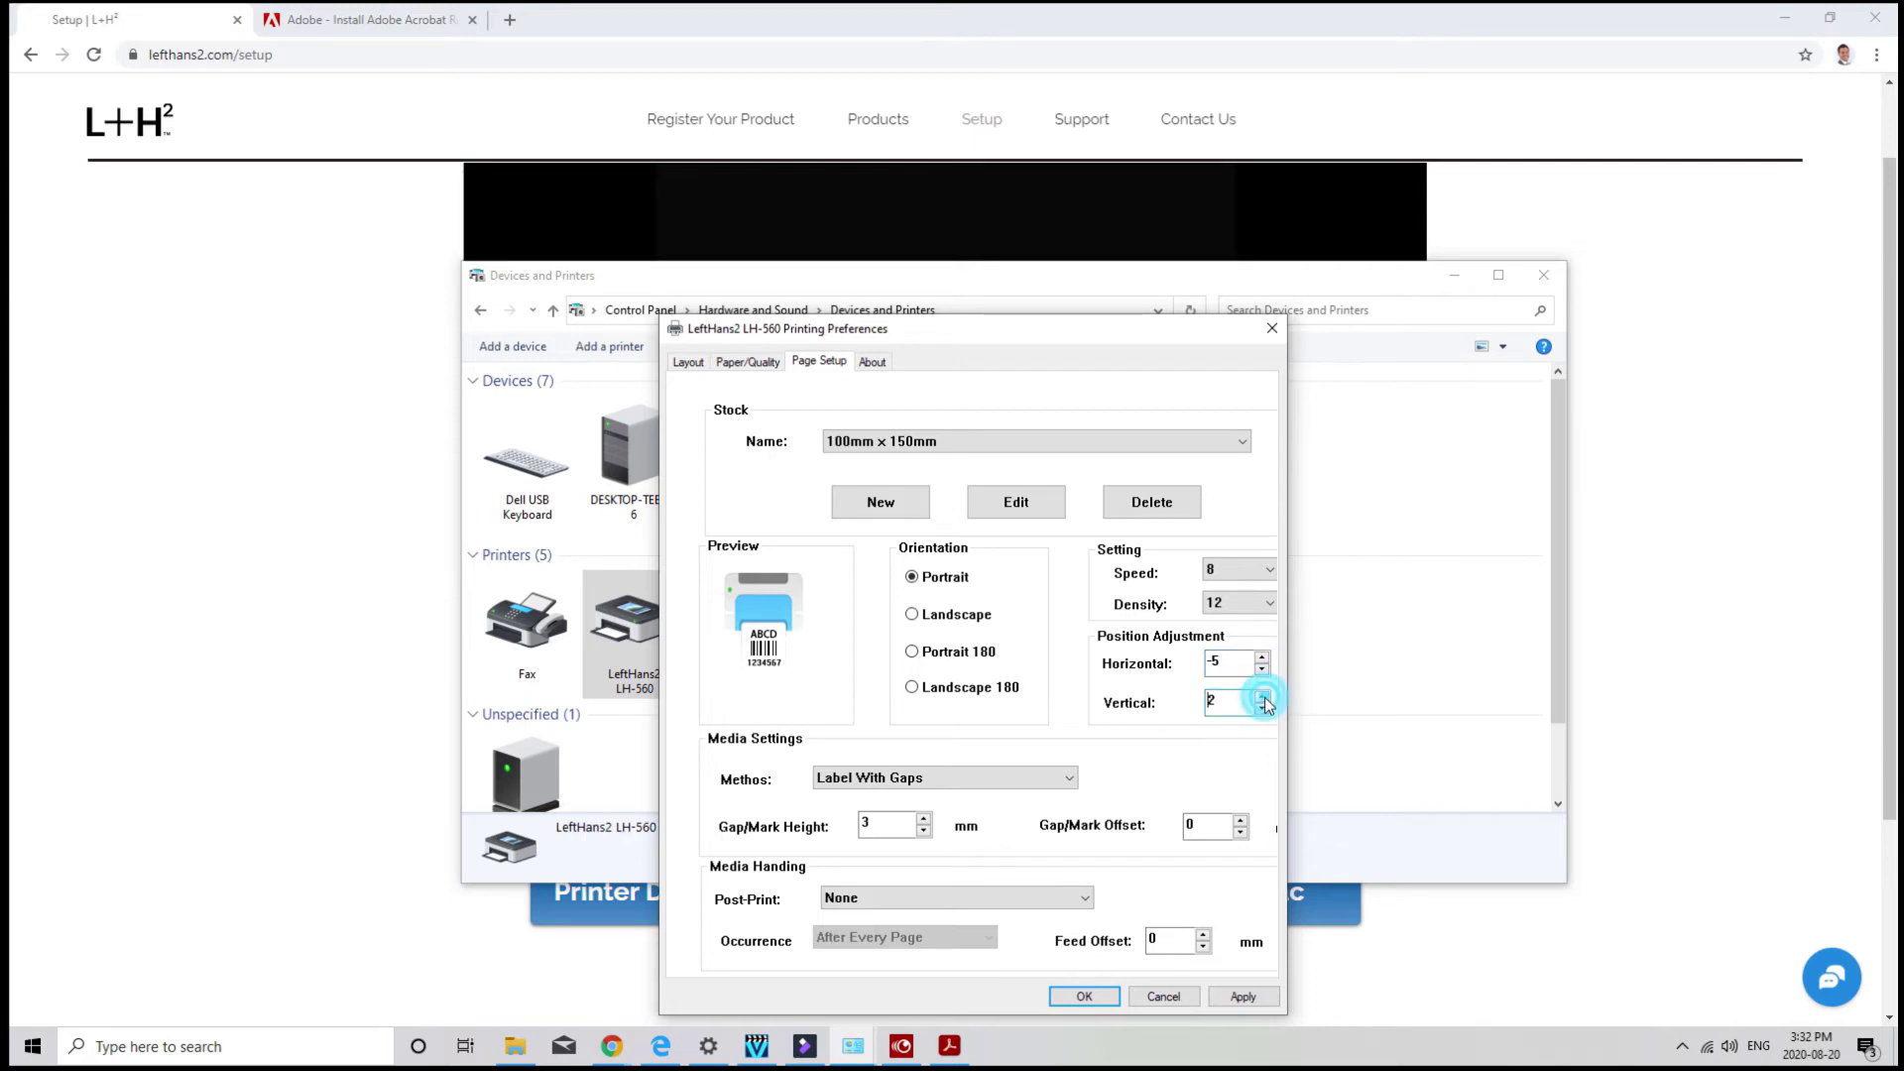
pyautogui.click(1262, 698)
pyautogui.click(1262, 698)
pyautogui.click(1262, 698)
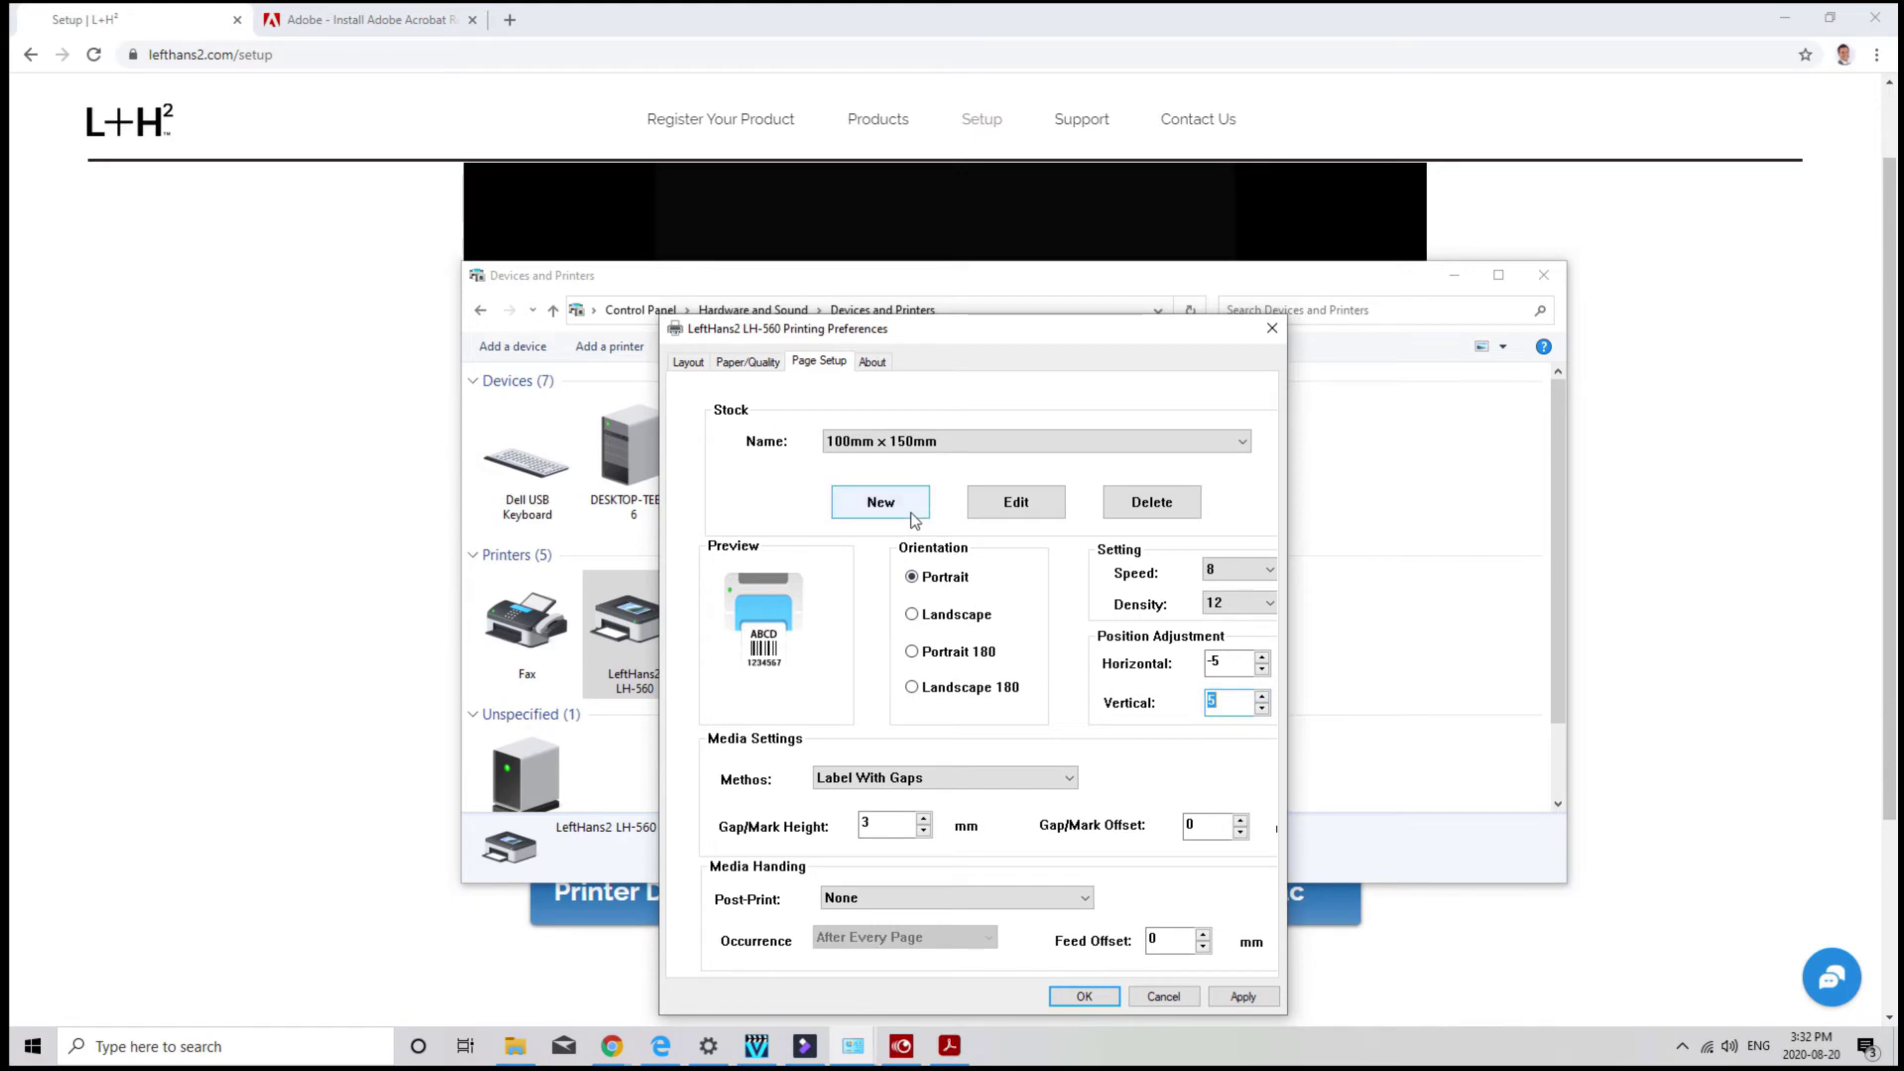
# Create a new label stock named 60x40mm, with width 60 mm and height 40 mm.
pyautogui.click(881, 503)
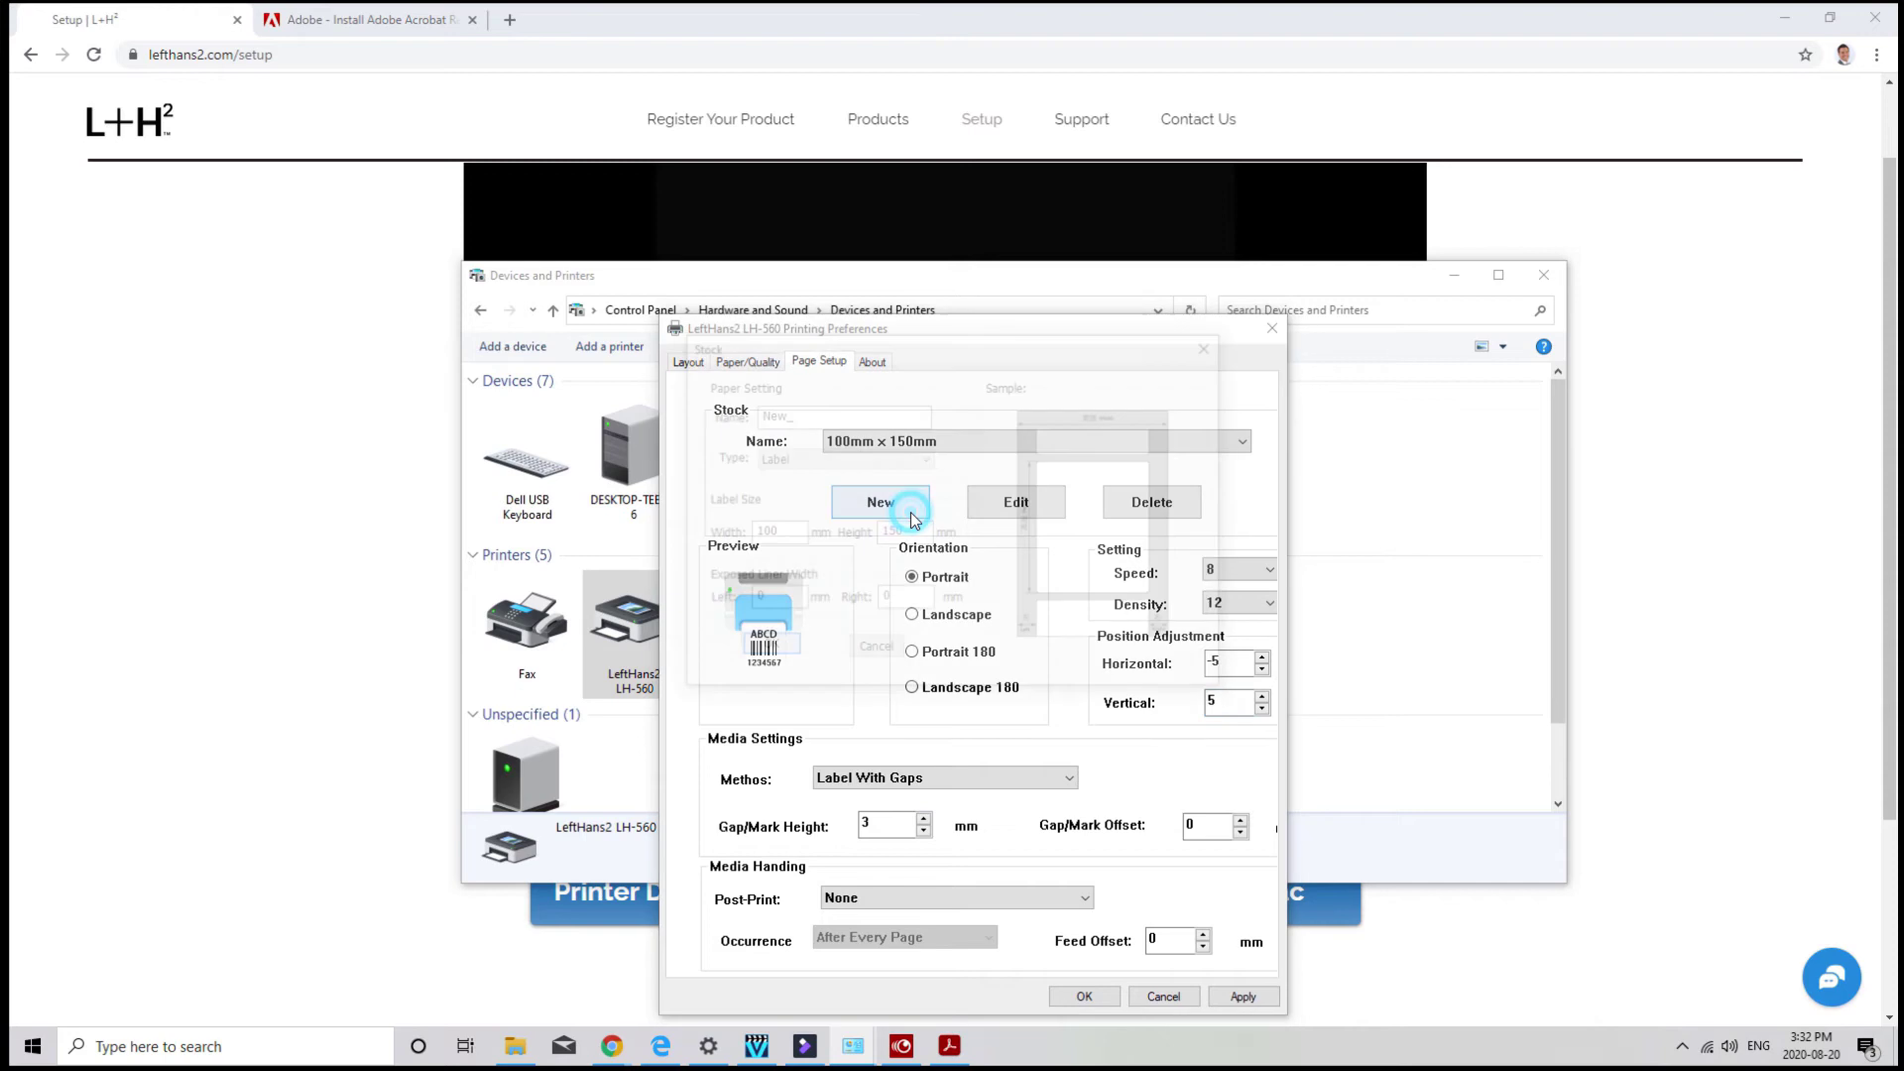
pyautogui.doubleClick(849, 416)
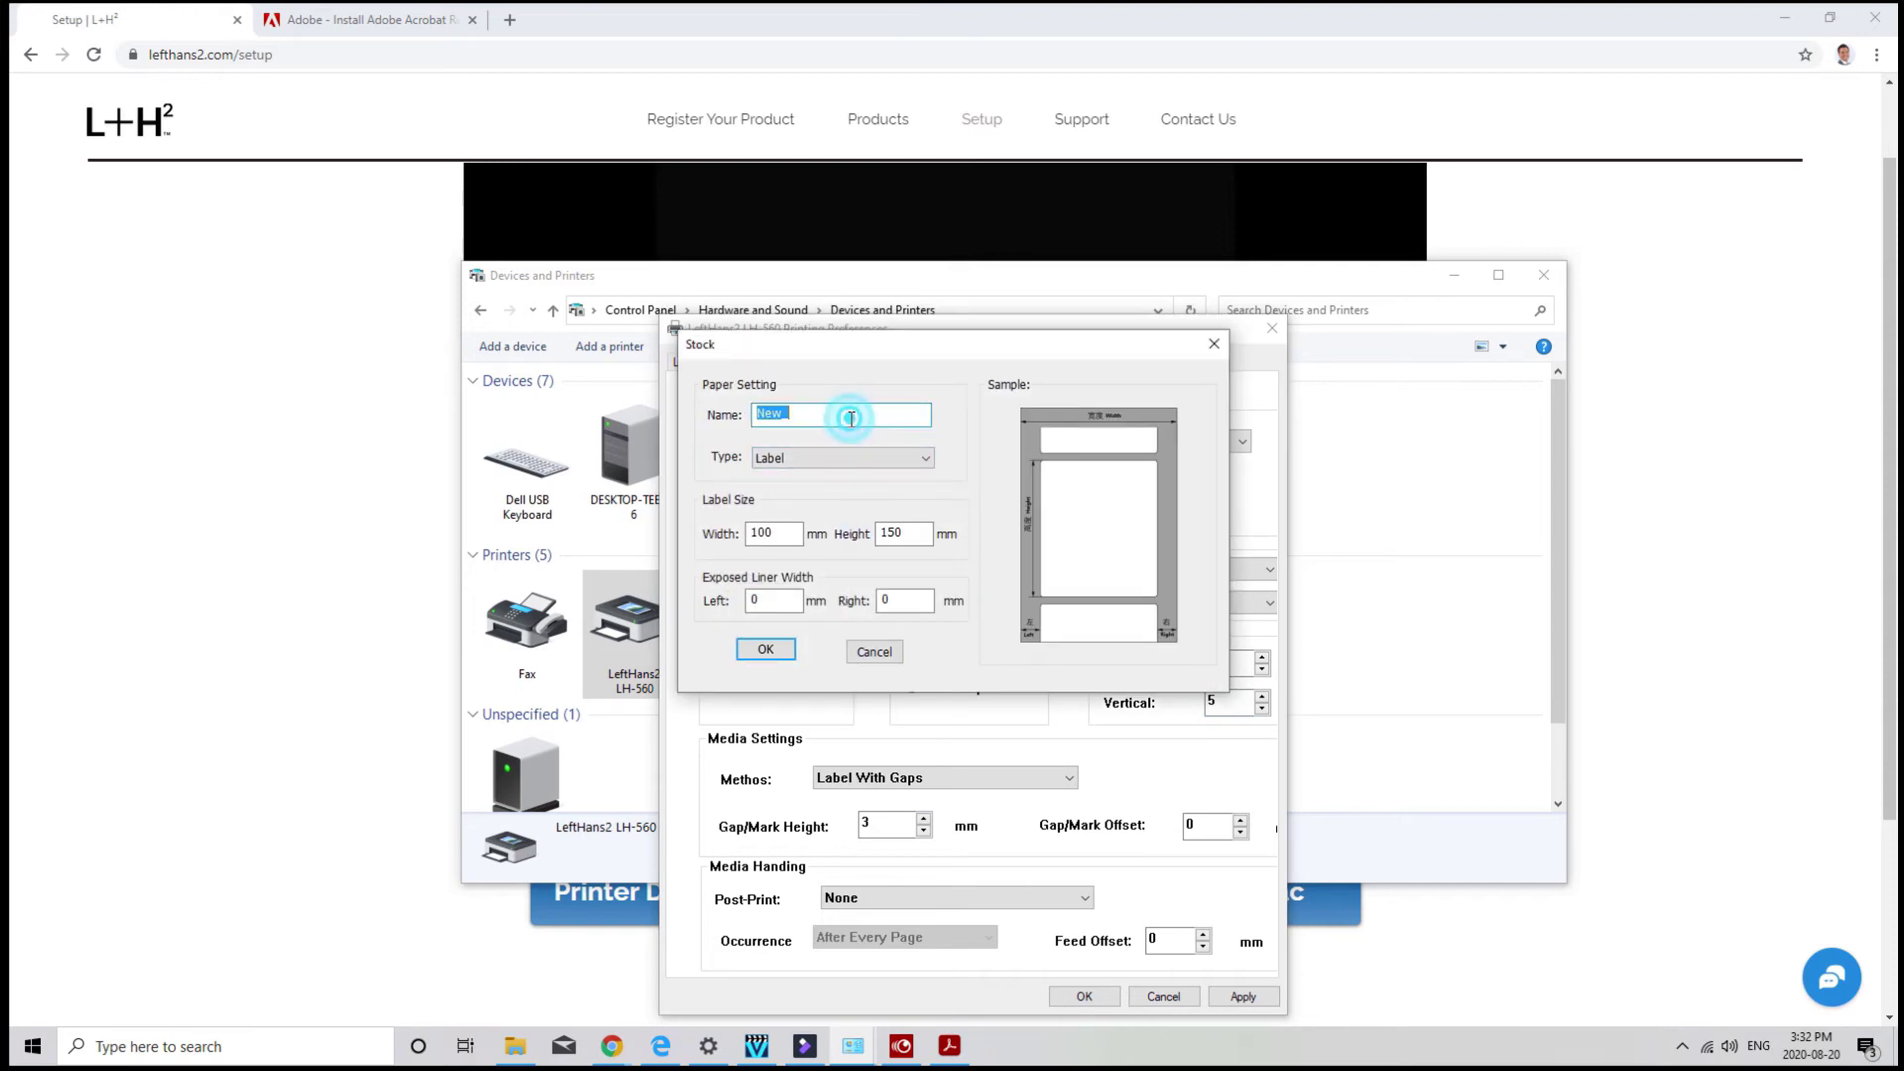
pyautogui.write('20')
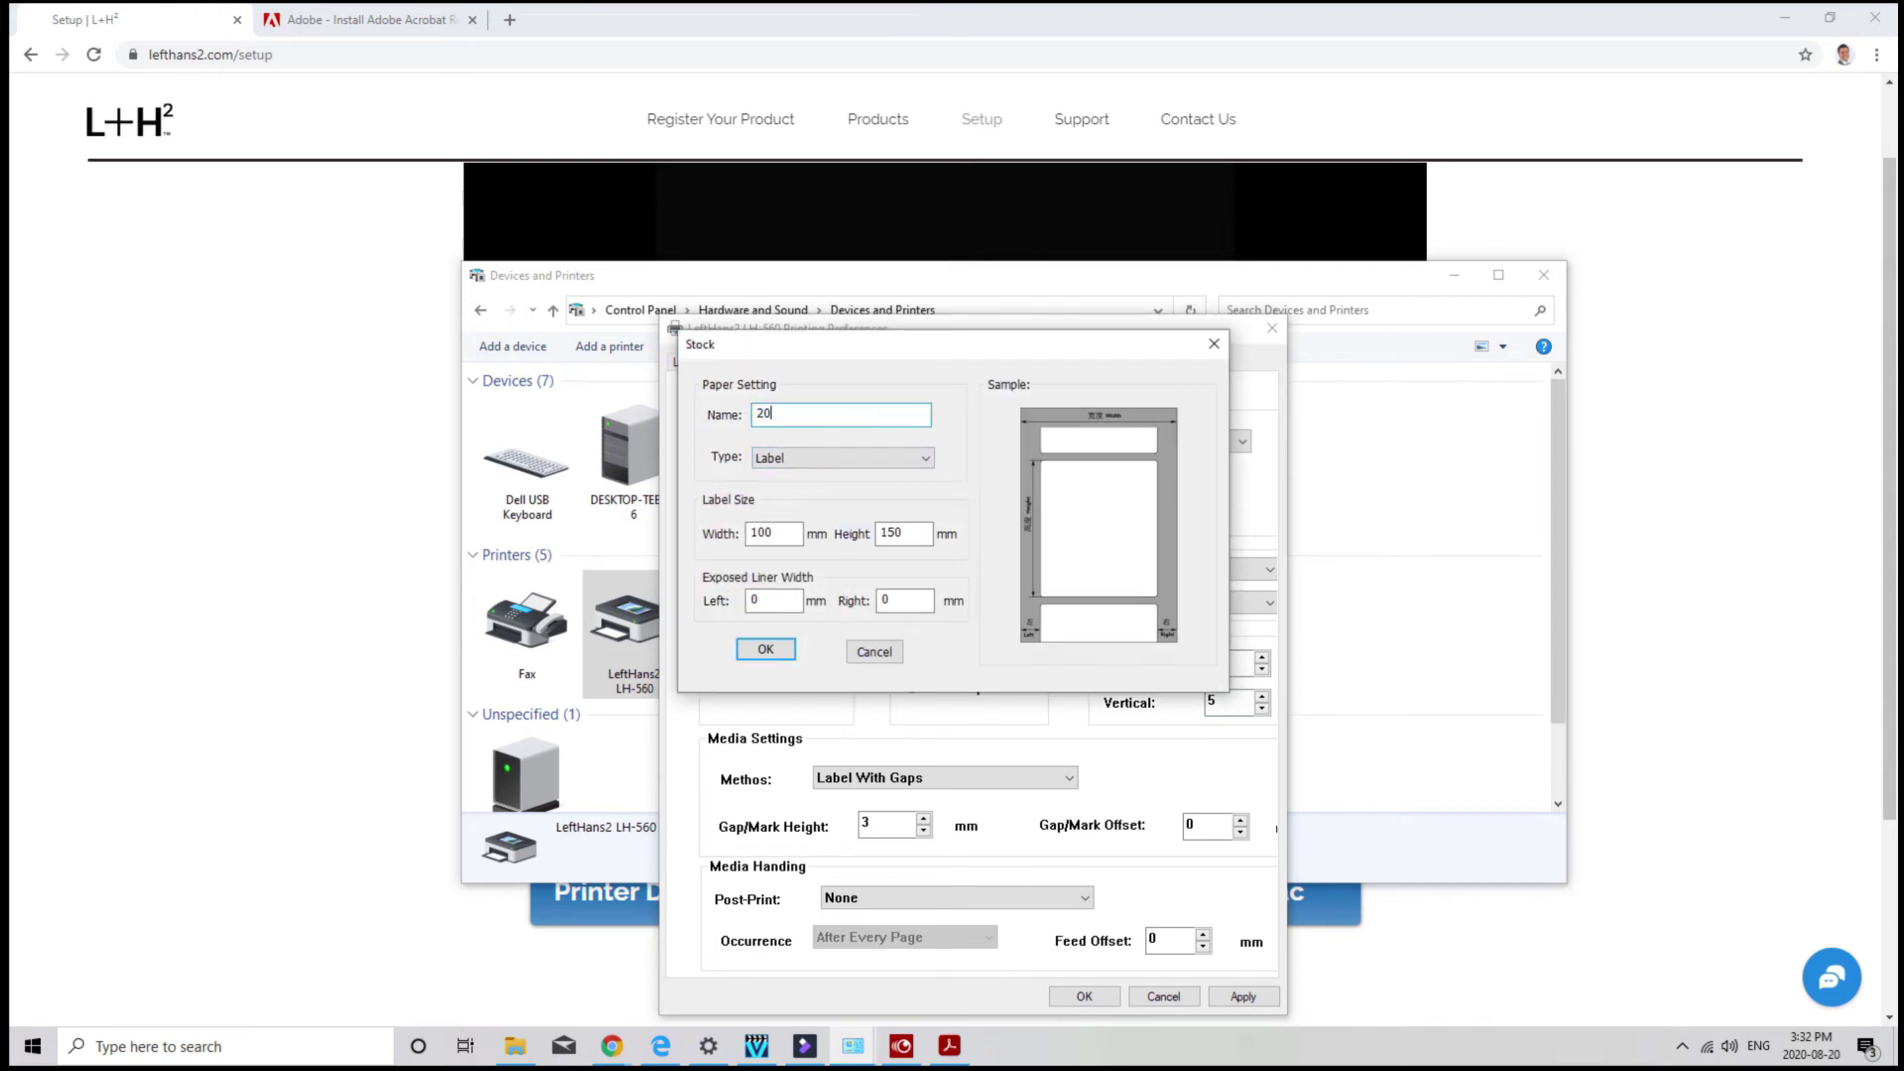
pyautogui.write('mm x 20')
pyautogui.press('BackSpace')
pyautogui.press('BackSpace')
pyautogui.press('BackSpace')
pyautogui.press('BackSpace')
pyautogui.press('BackSpace')
pyautogui.press('BackSpace')
pyautogui.press('BackSpace')
pyautogui.press('BackSpace')
pyautogui.press('BackSpace')
pyautogui.write('60x40mm')
pyautogui.doubleClick(784, 533)
pyautogui.write('60')
pyautogui.doubleClick(923, 536)
pyautogui.write('40')
pyautogui.click(771, 652)
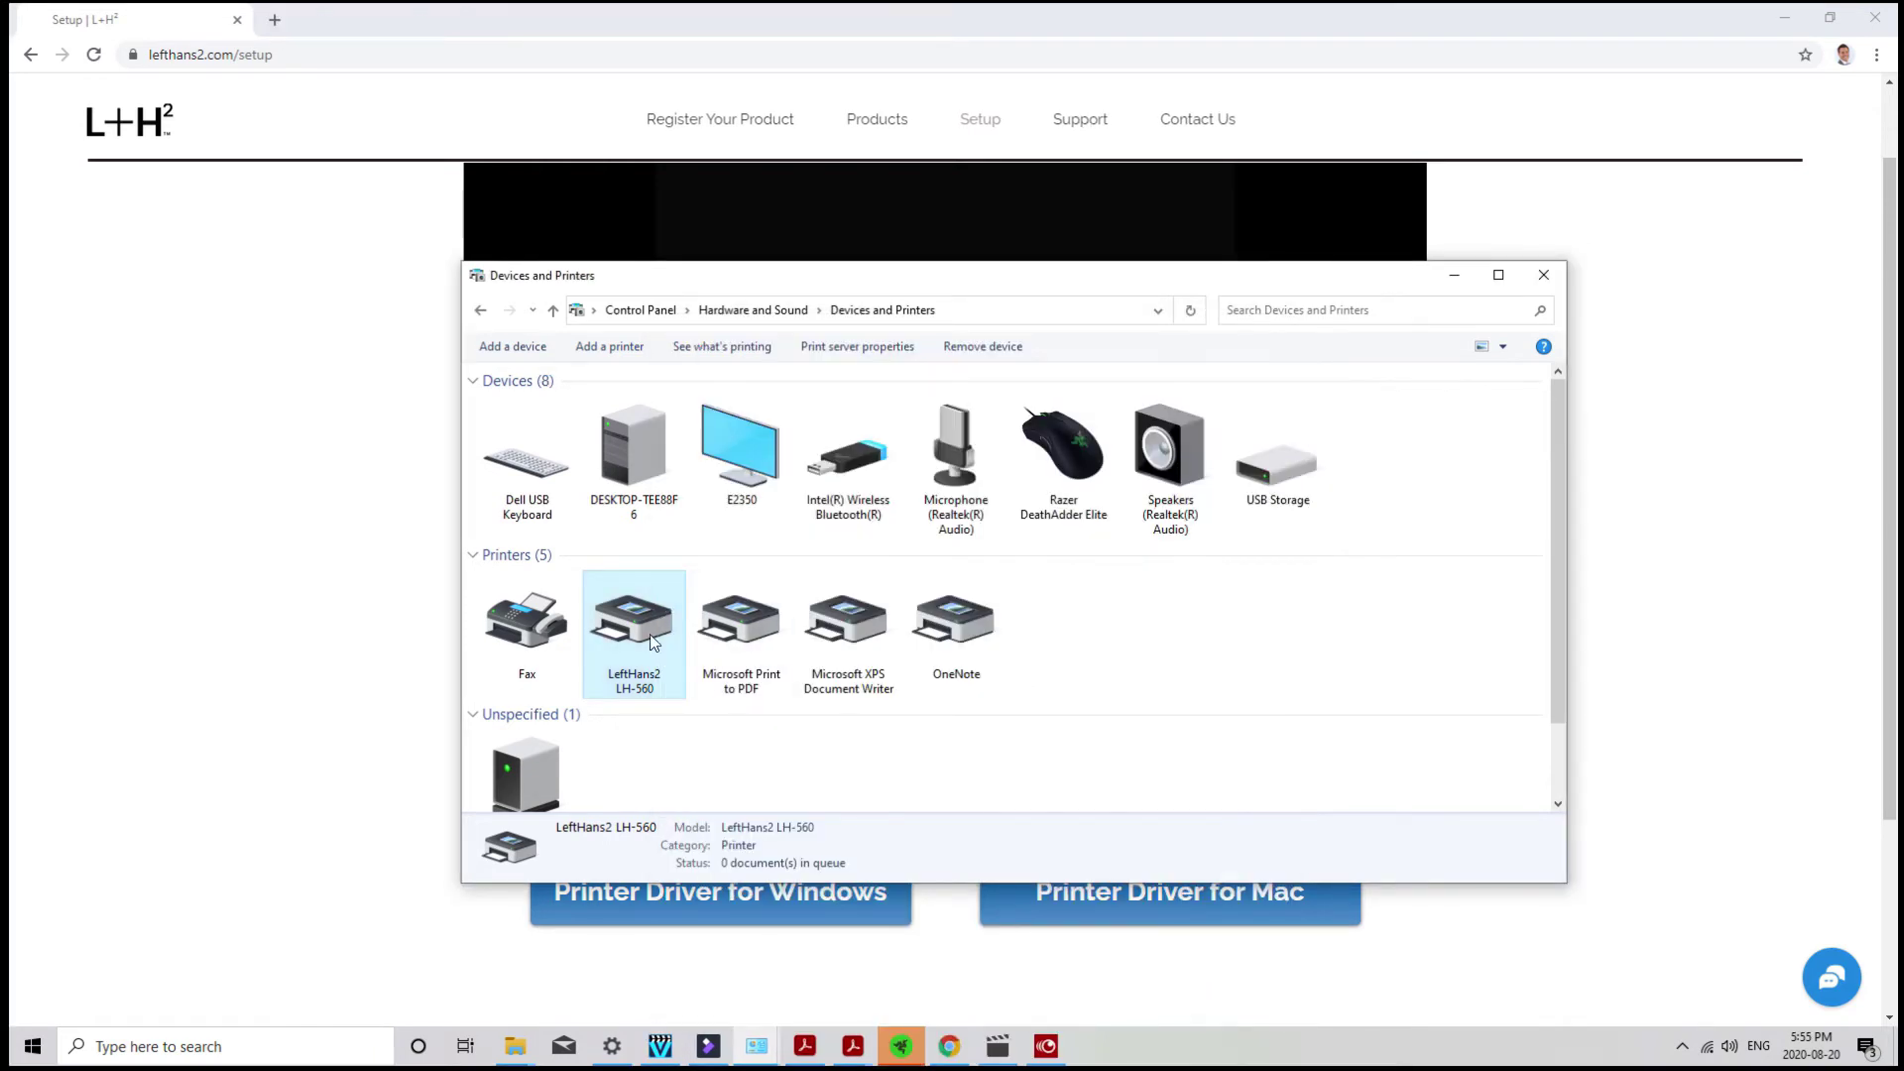
# Confirm 60x40mm appears among the Advanced paper sizes, keep 100mm x 150mm, and close preferences.
pyautogui.rightClick(650, 634)
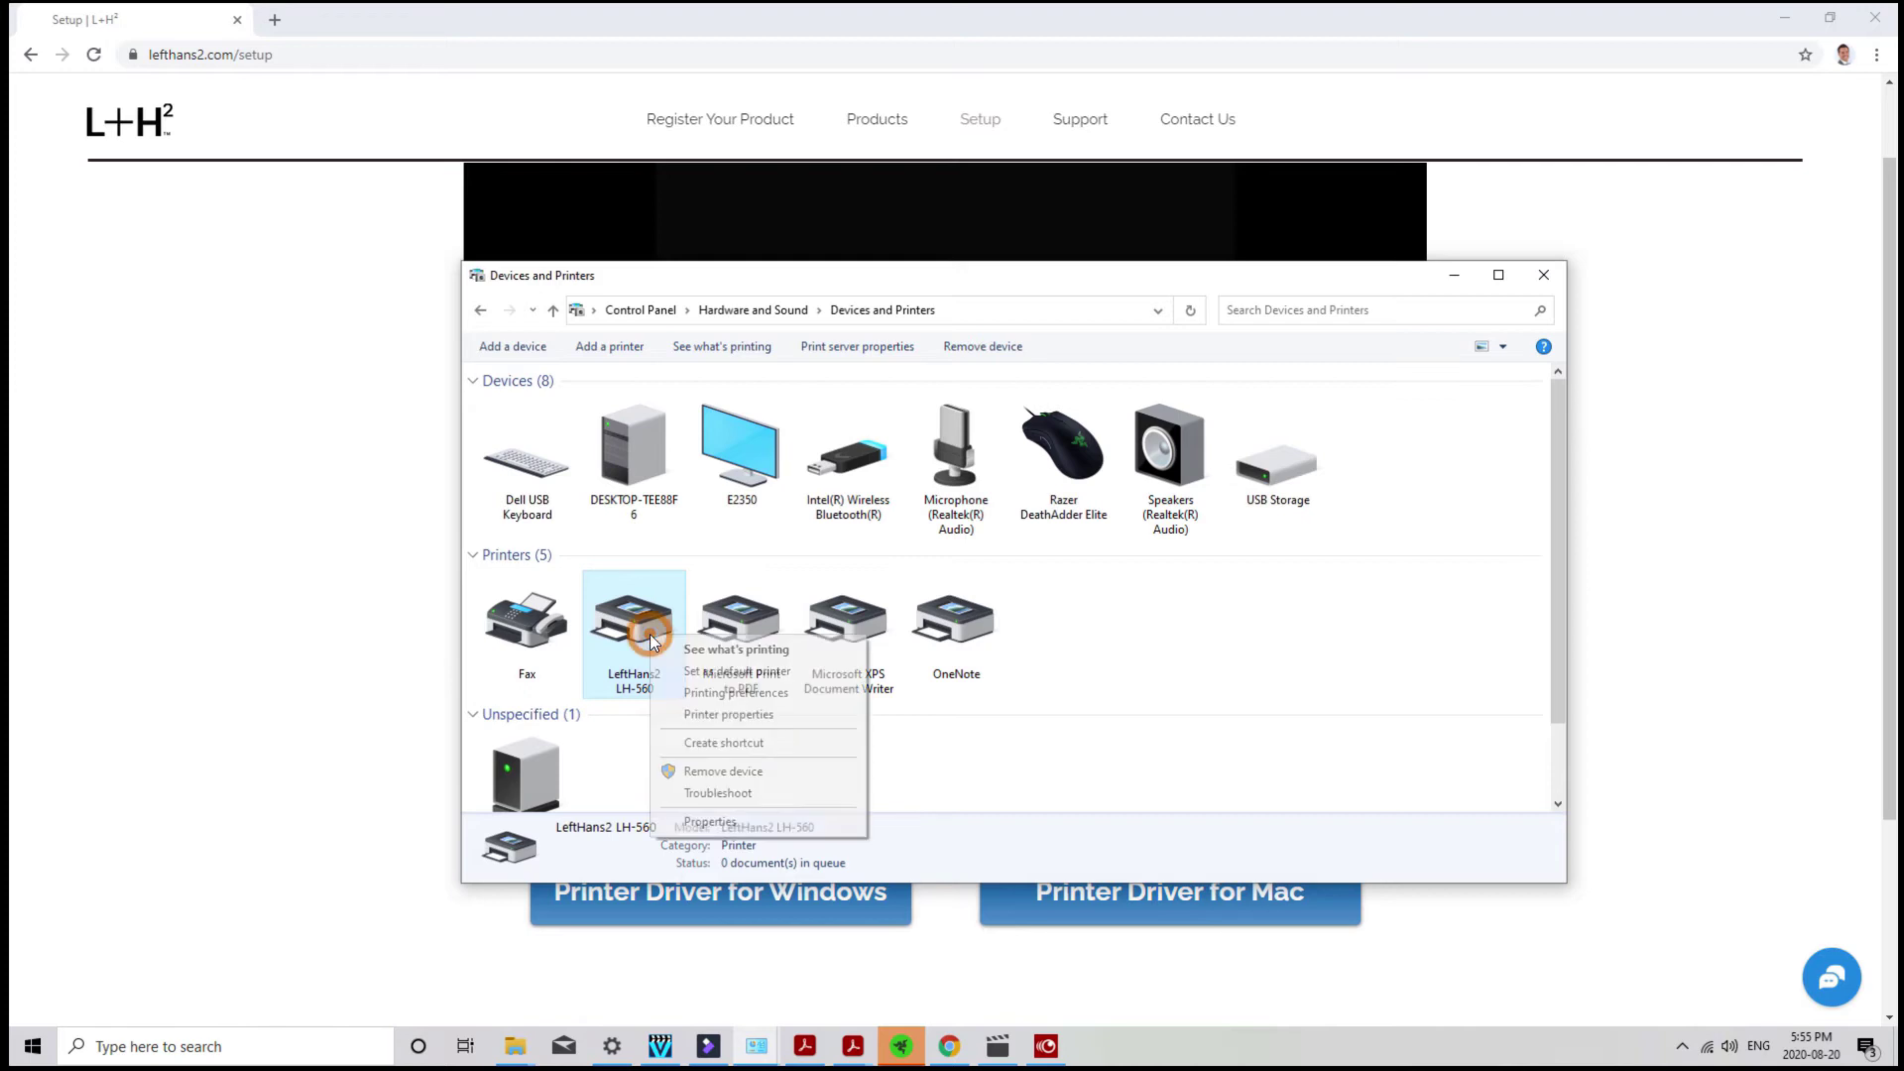
pyautogui.click(813, 694)
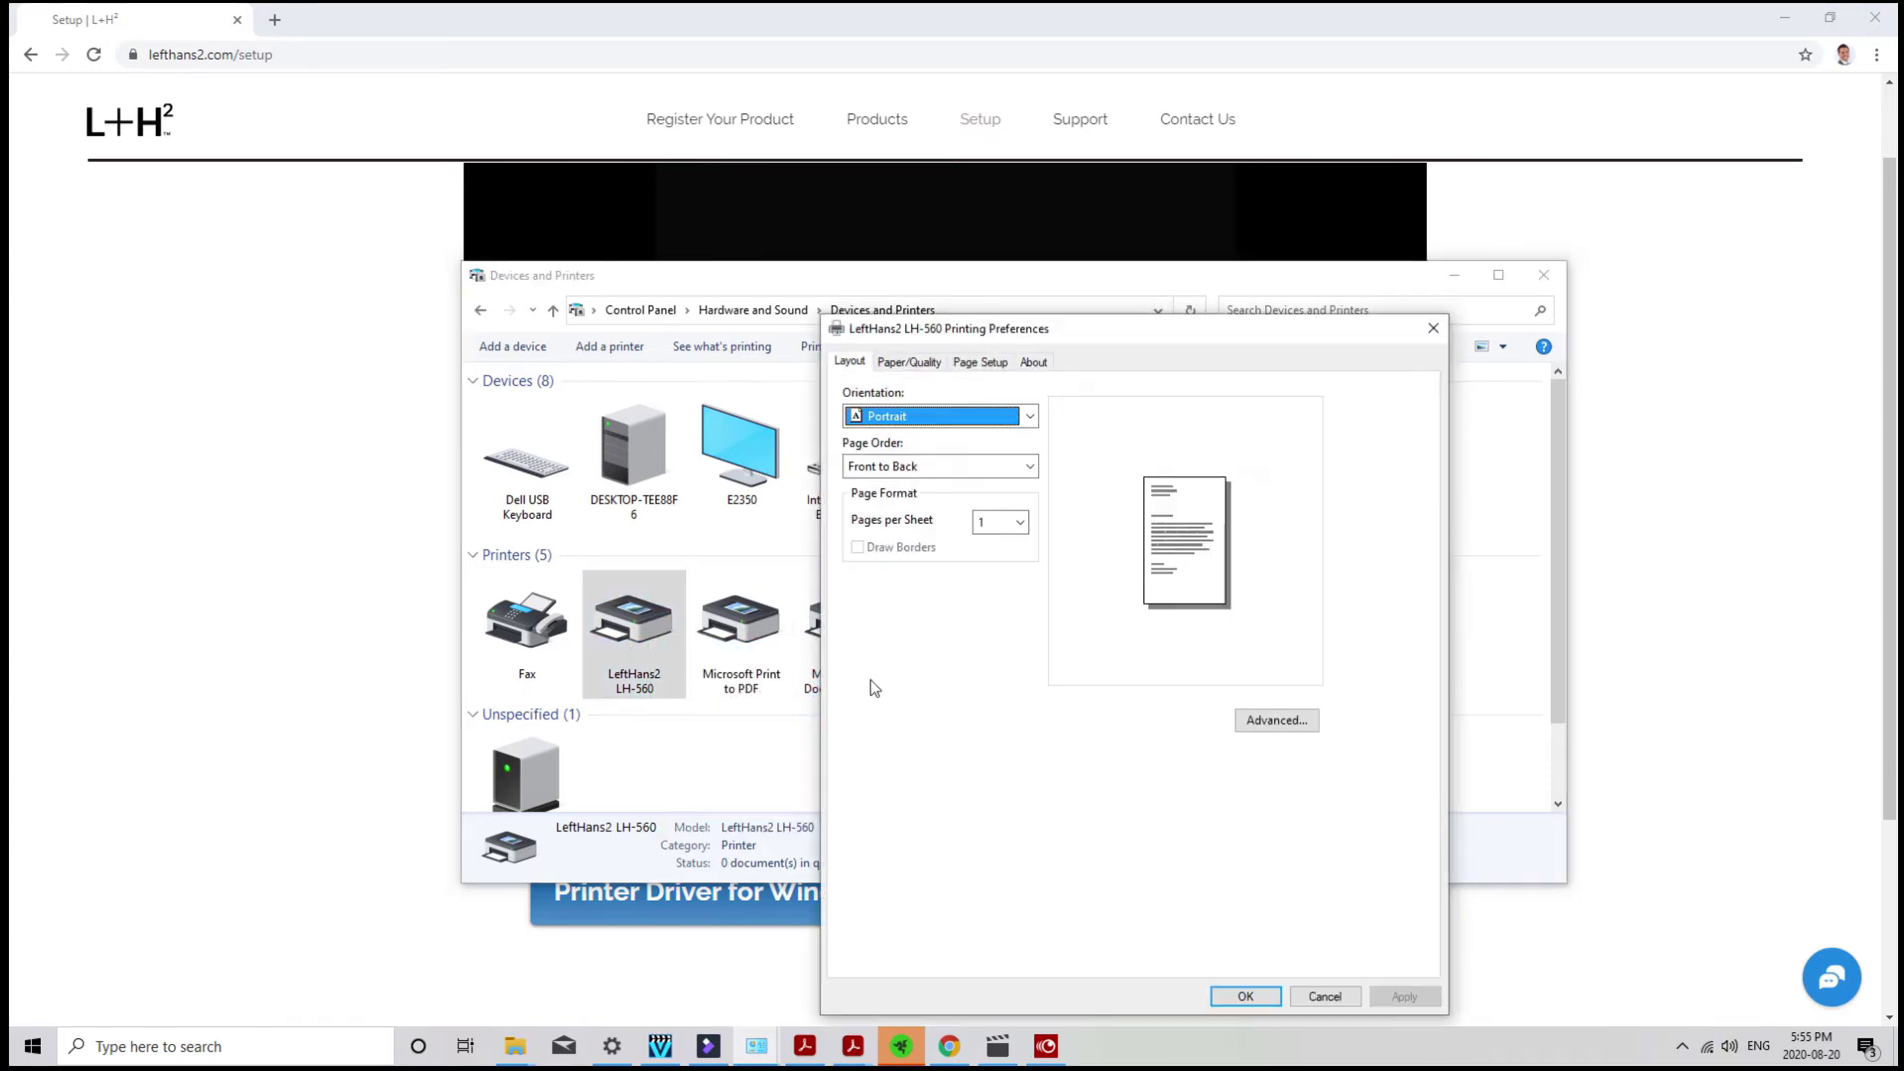
pyautogui.click(1277, 721)
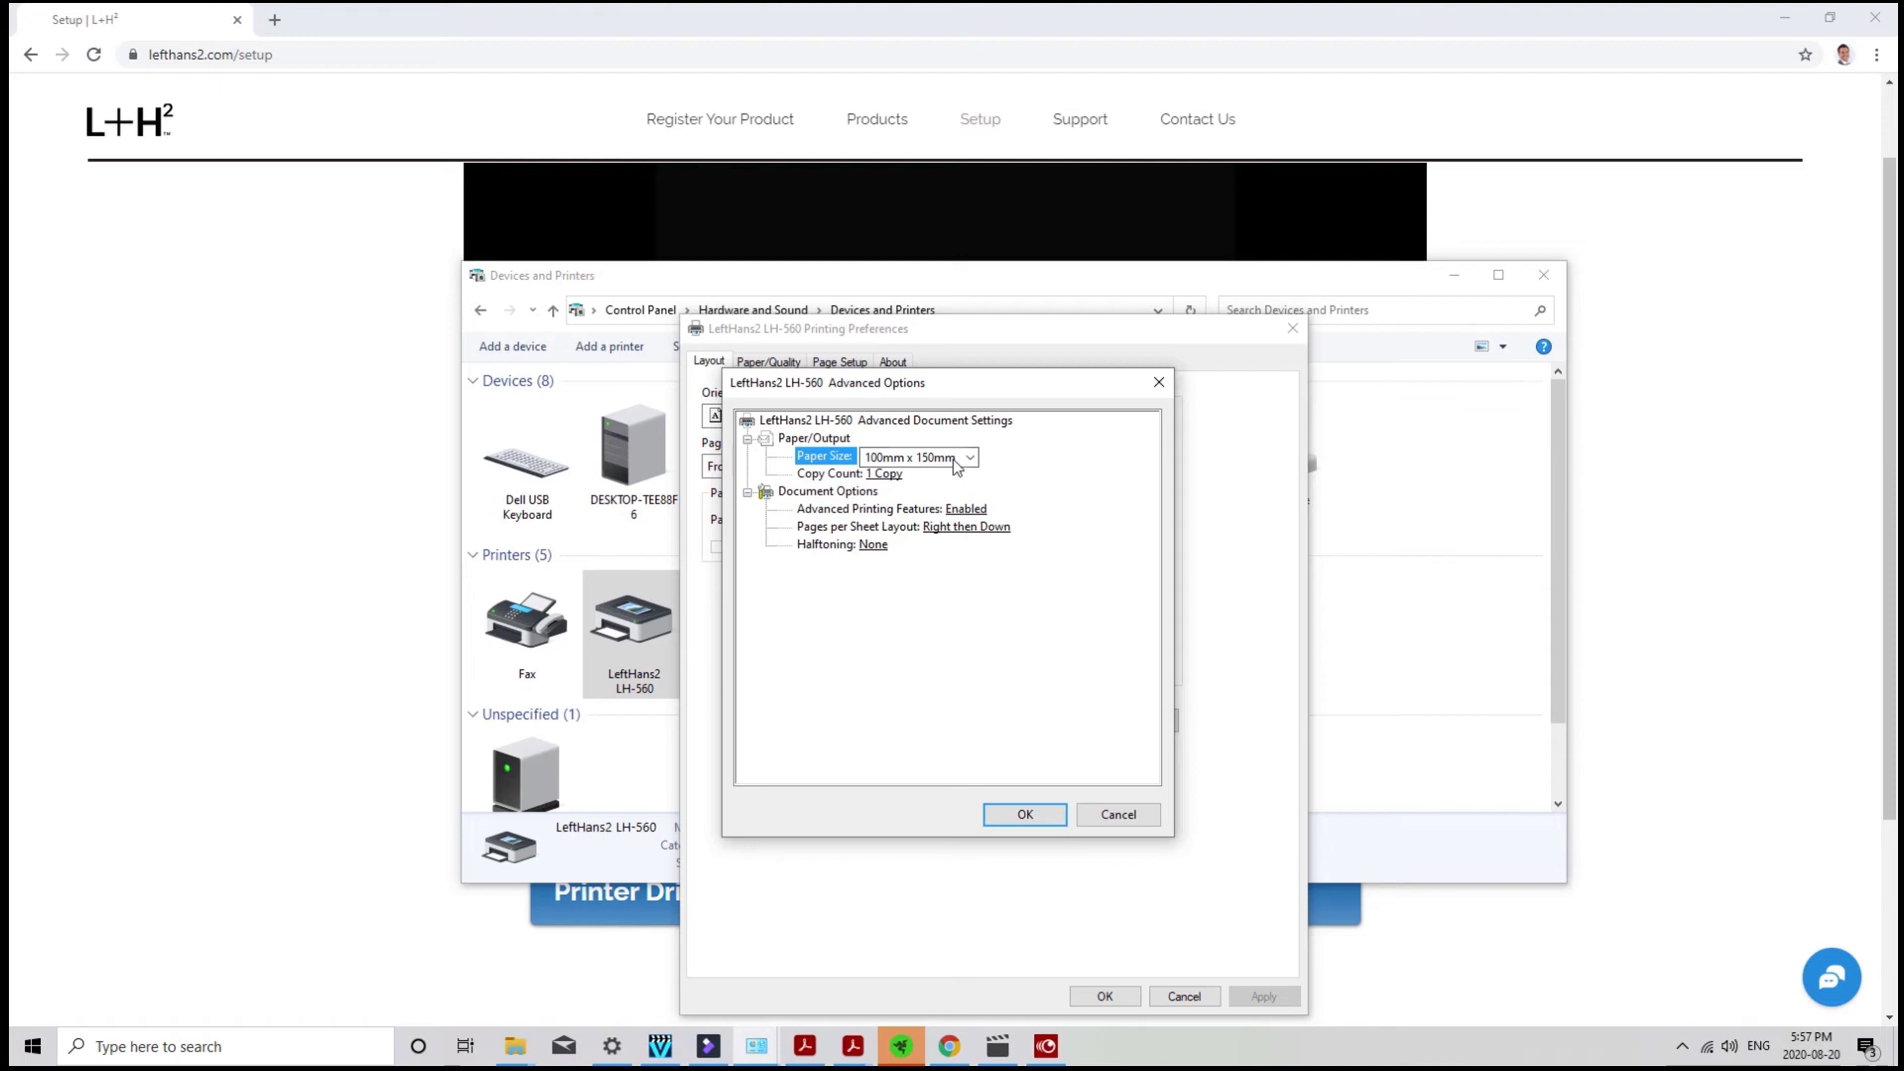
pyautogui.click(954, 458)
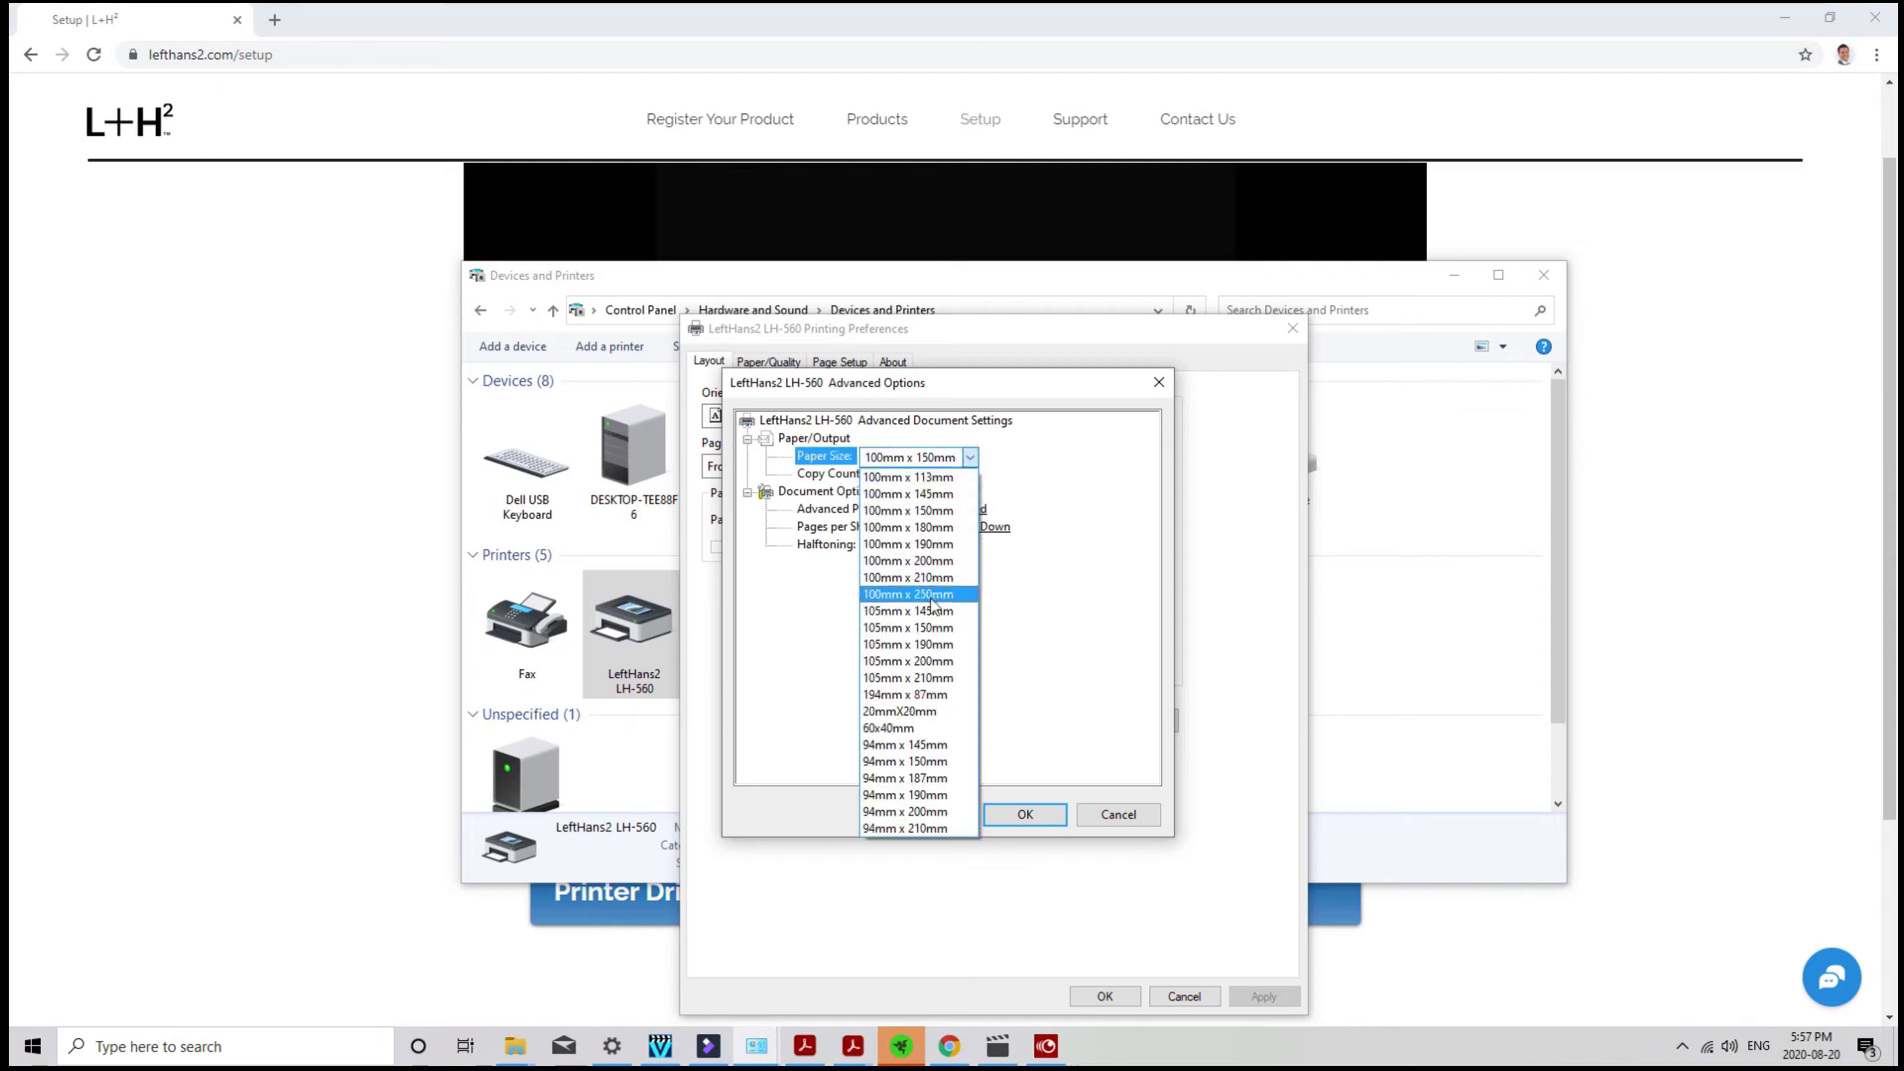
pyautogui.click(938, 726)
pyautogui.click(970, 457)
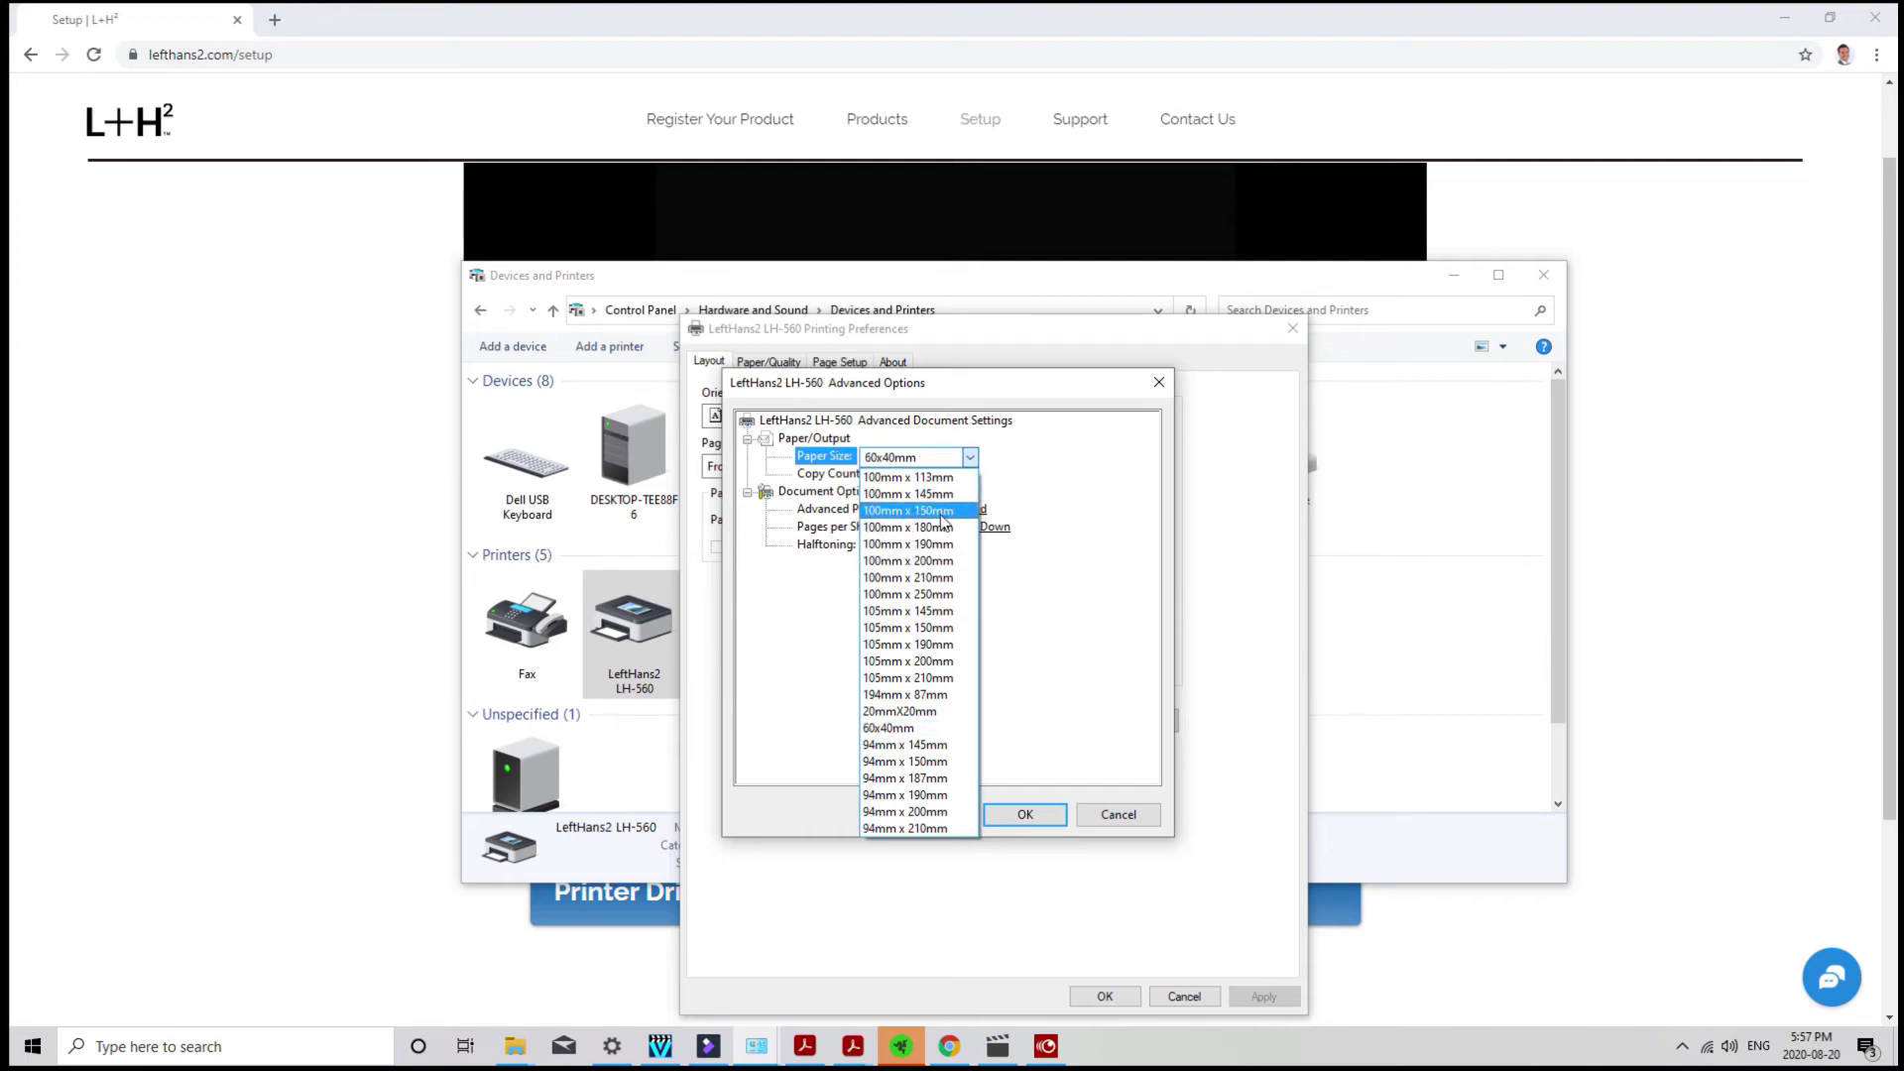
pyautogui.click(932, 510)
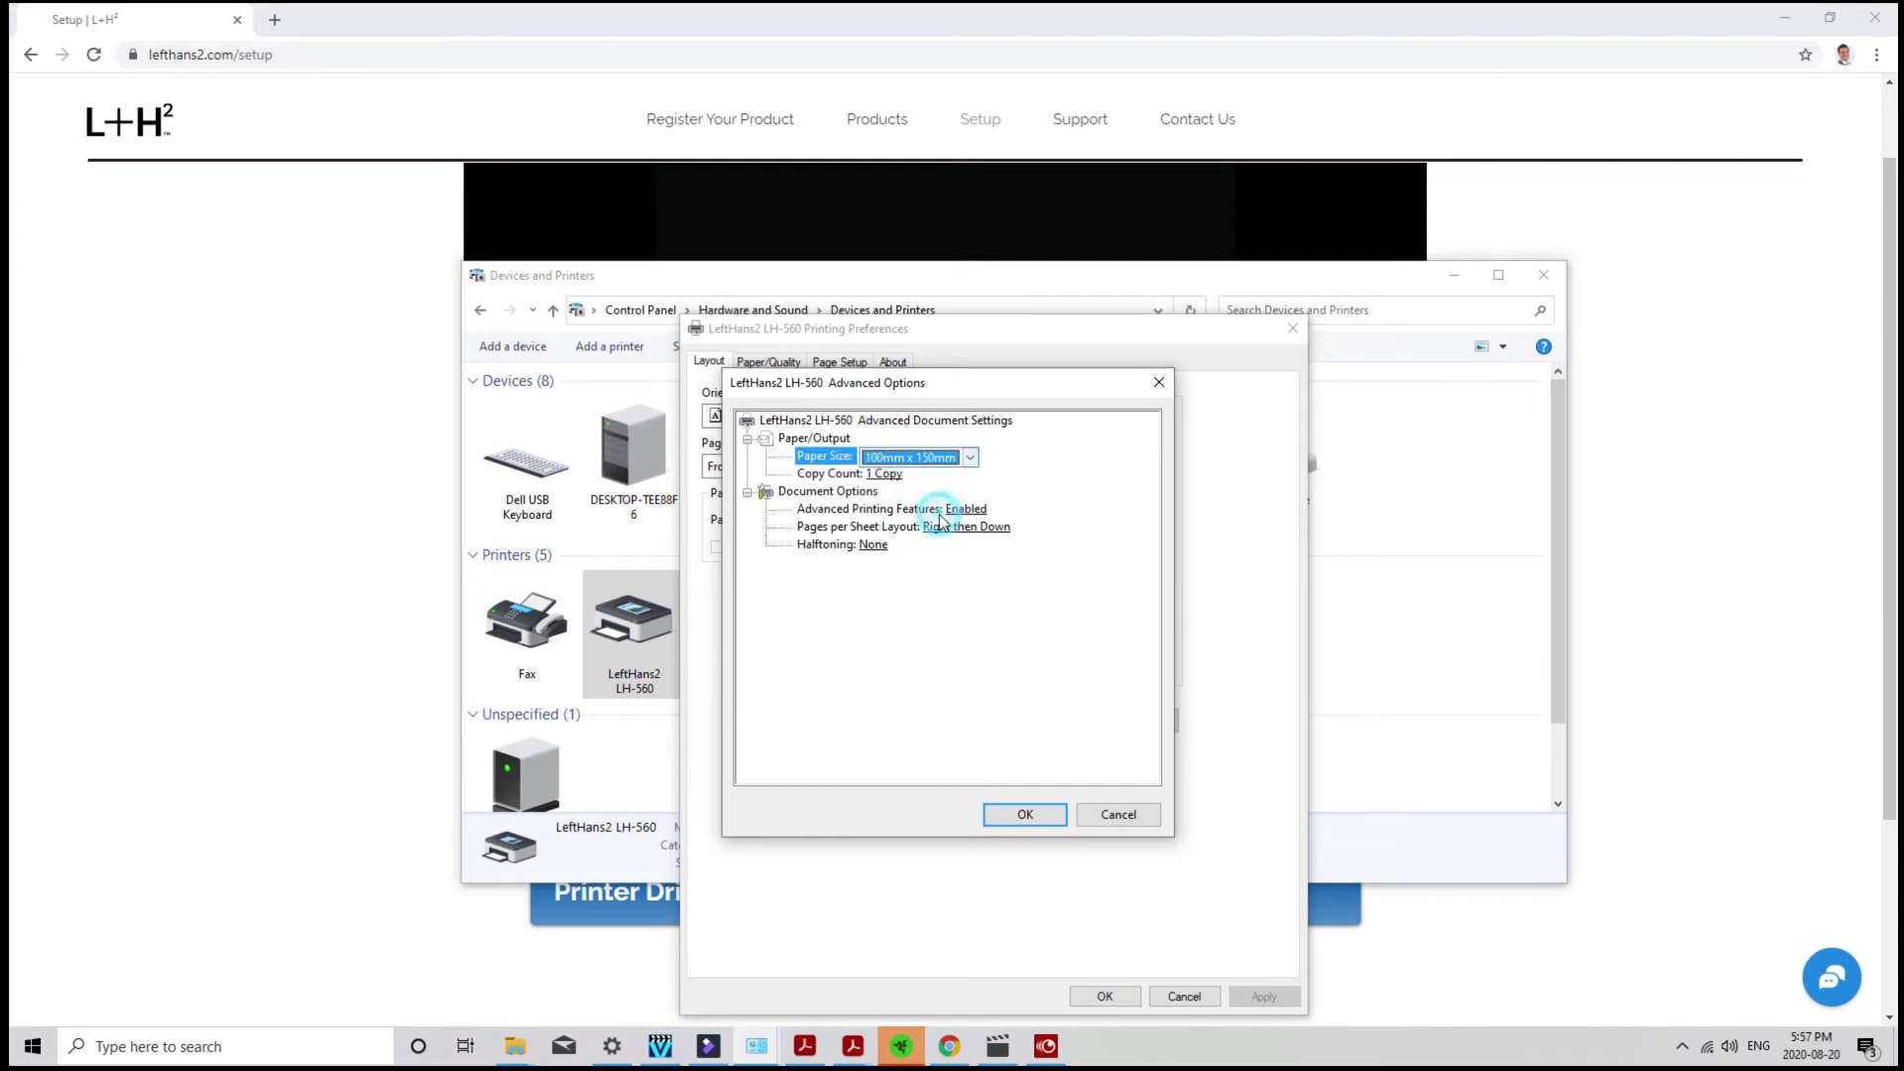
pyautogui.click(1011, 818)
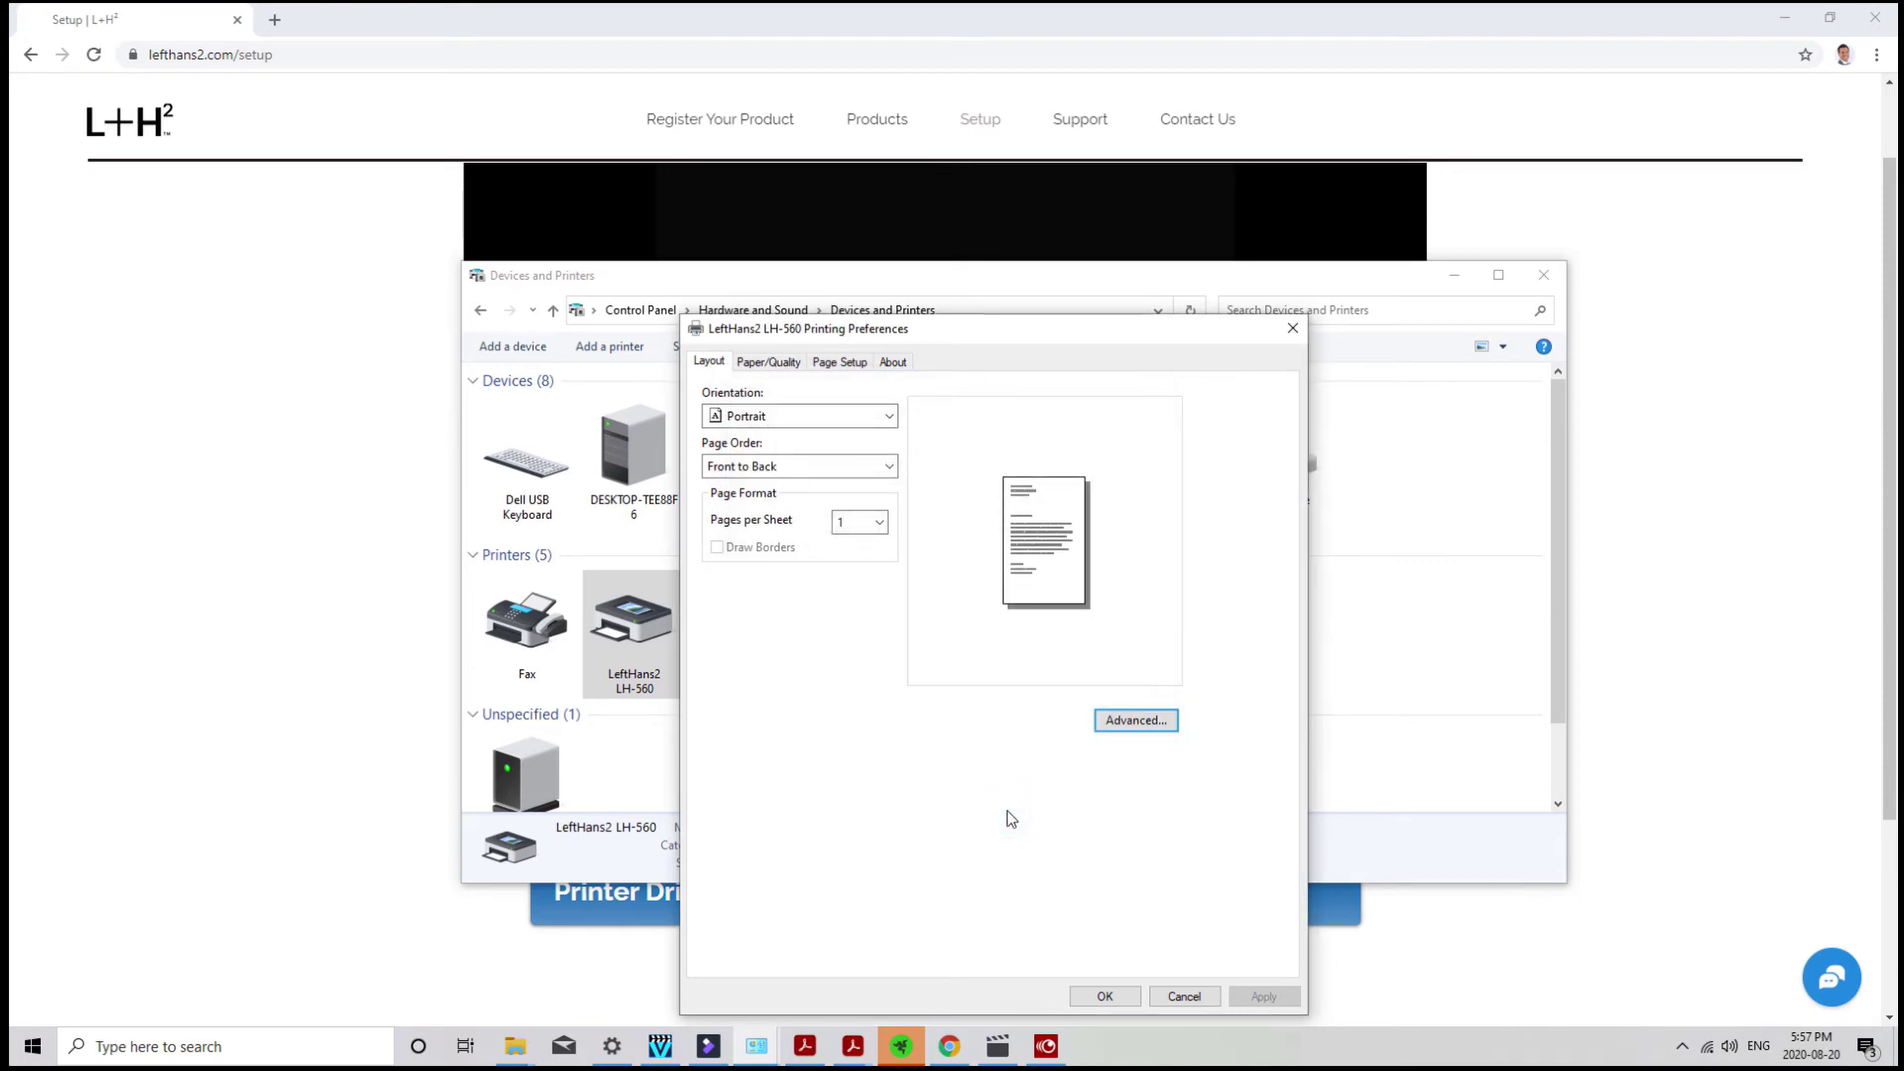
pyautogui.click(1127, 1005)
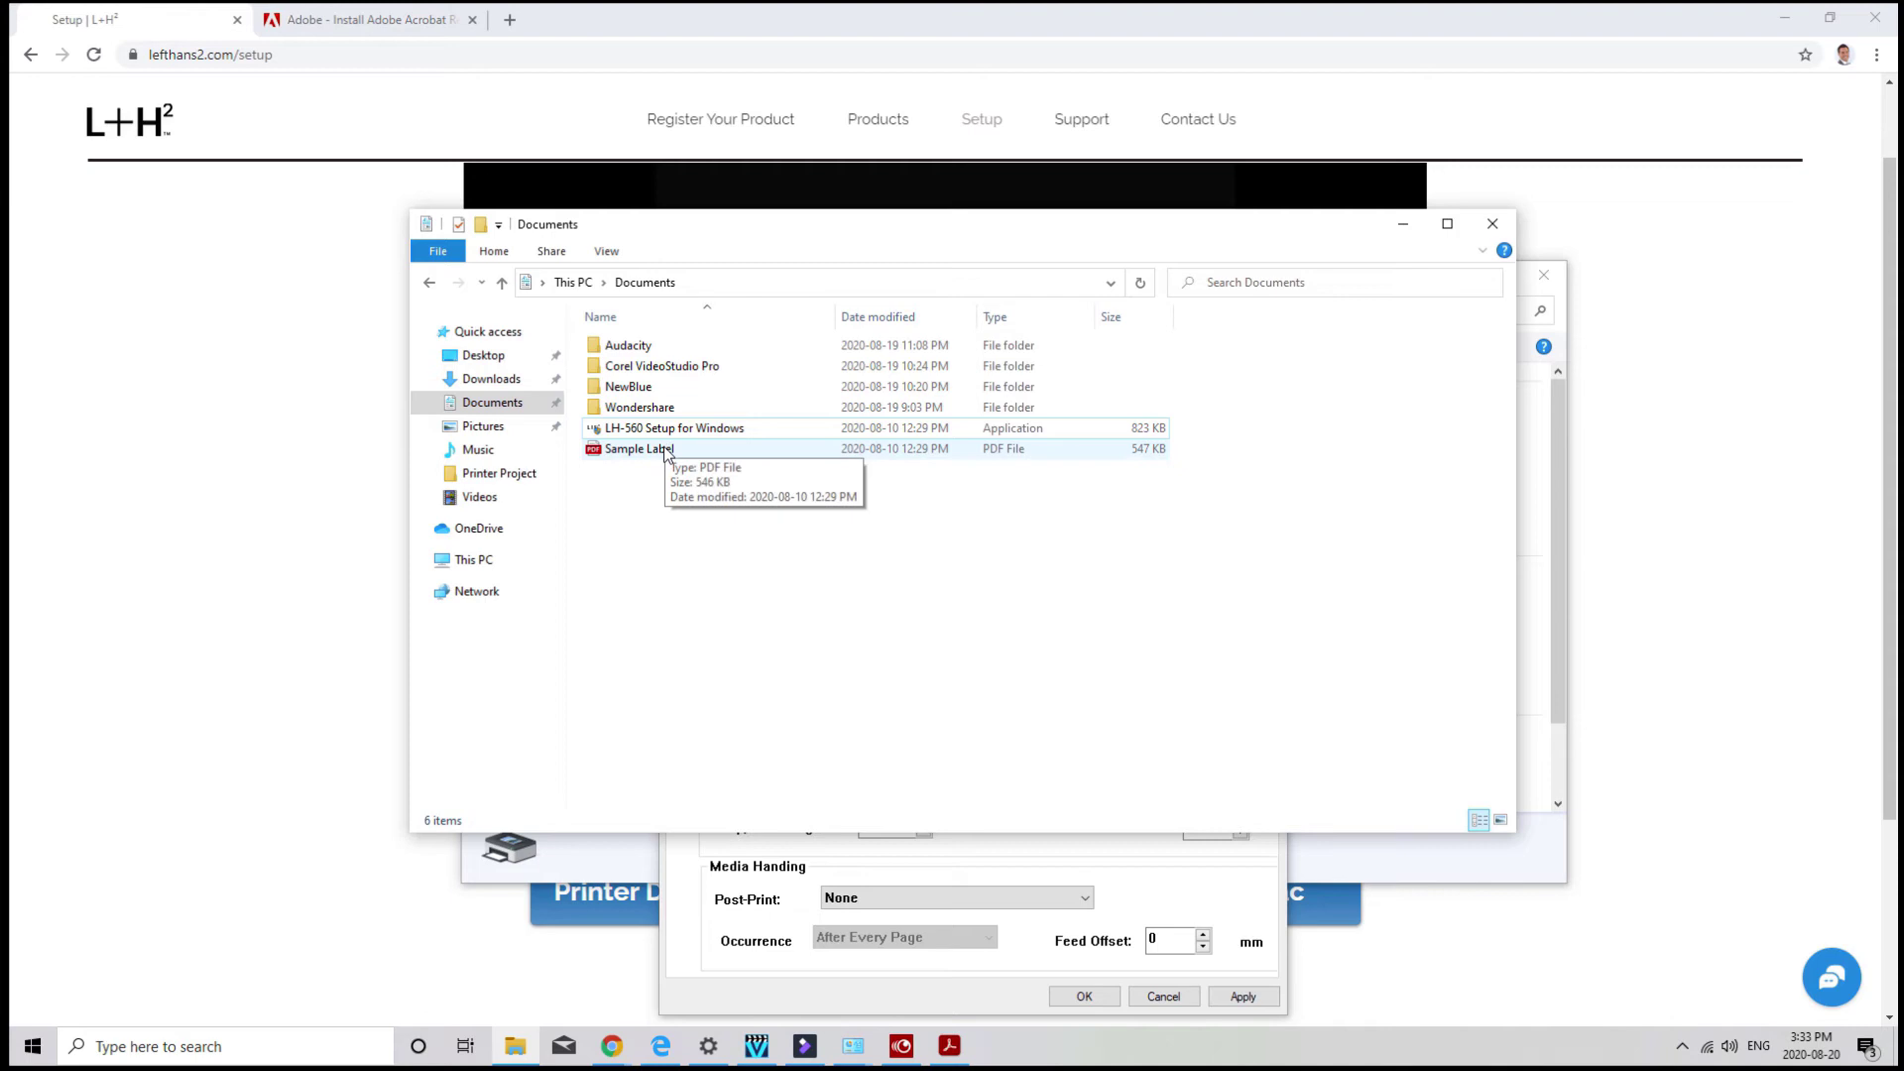
# Open Sample Label.pdf from Documents in Adobe Acrobat Reader DC rather than Edge.
pyautogui.doubleClick(666, 452)
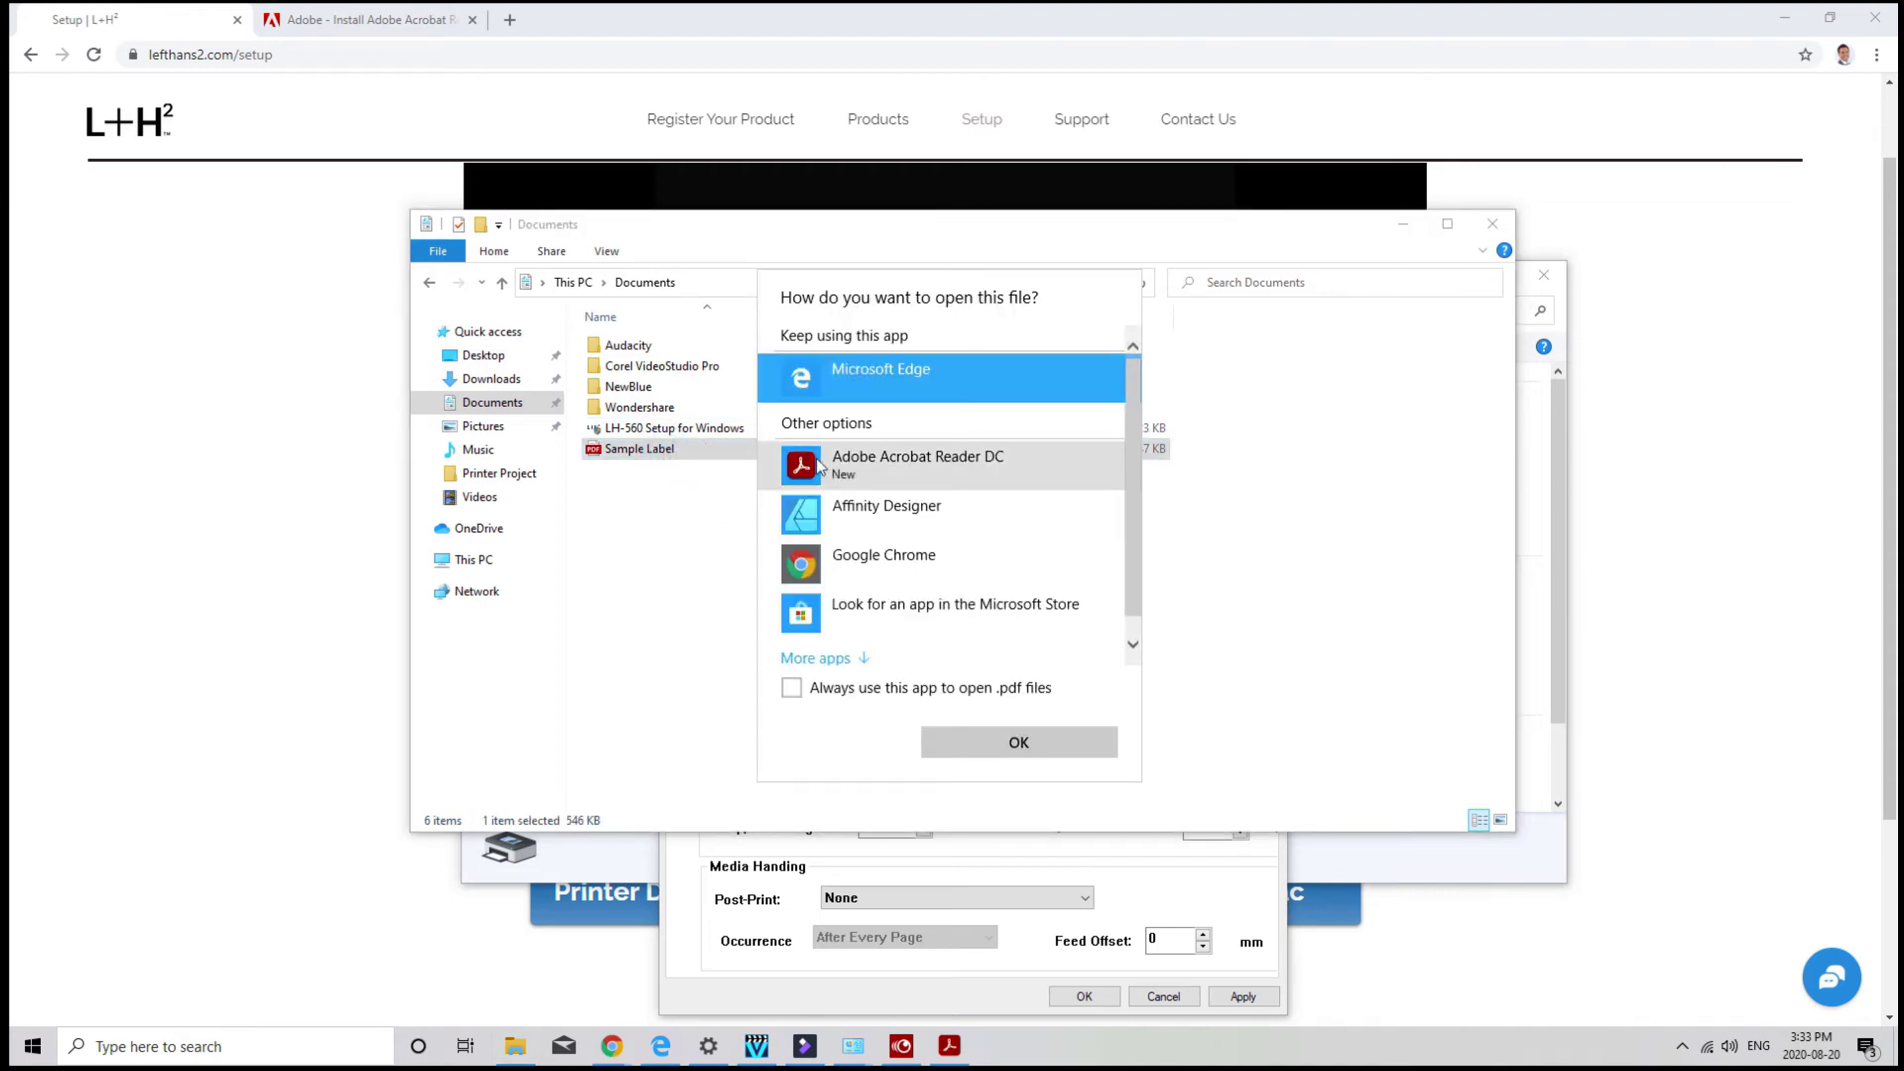
pyautogui.click(819, 466)
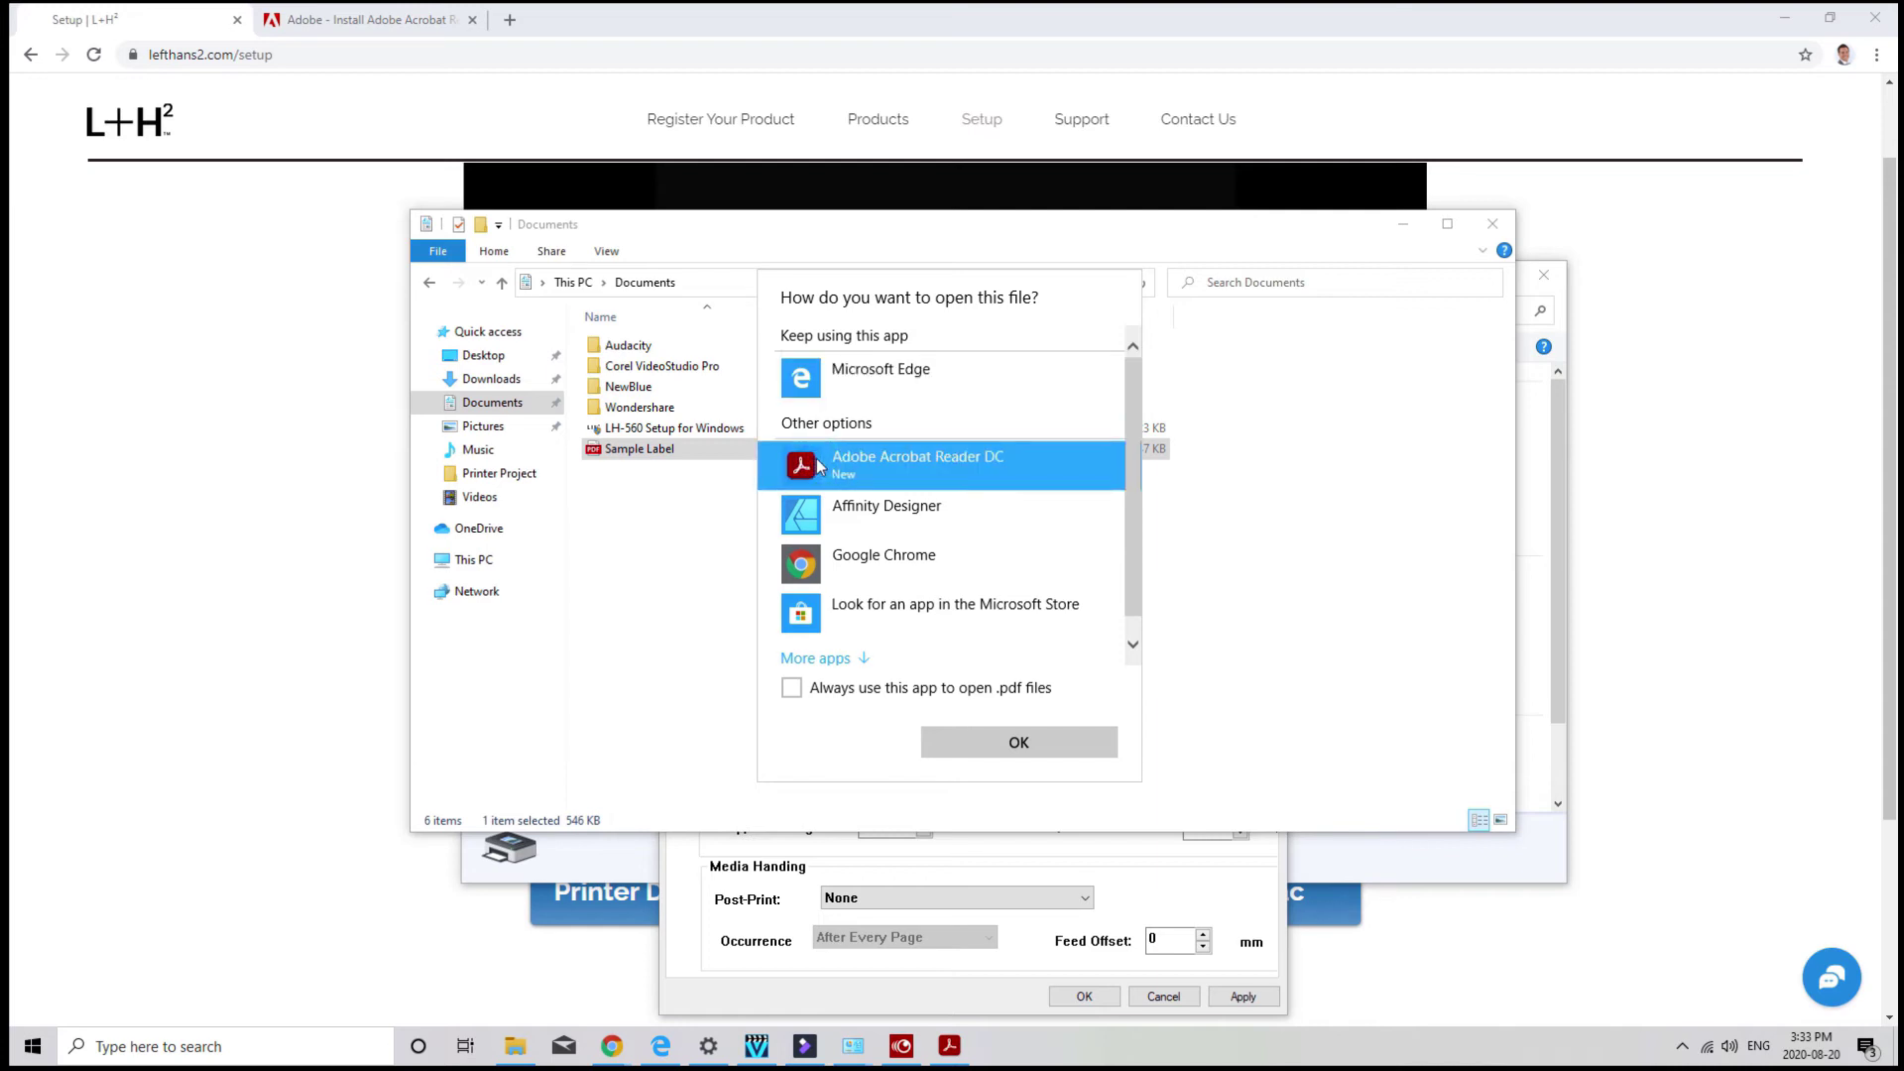
pyautogui.click(961, 738)
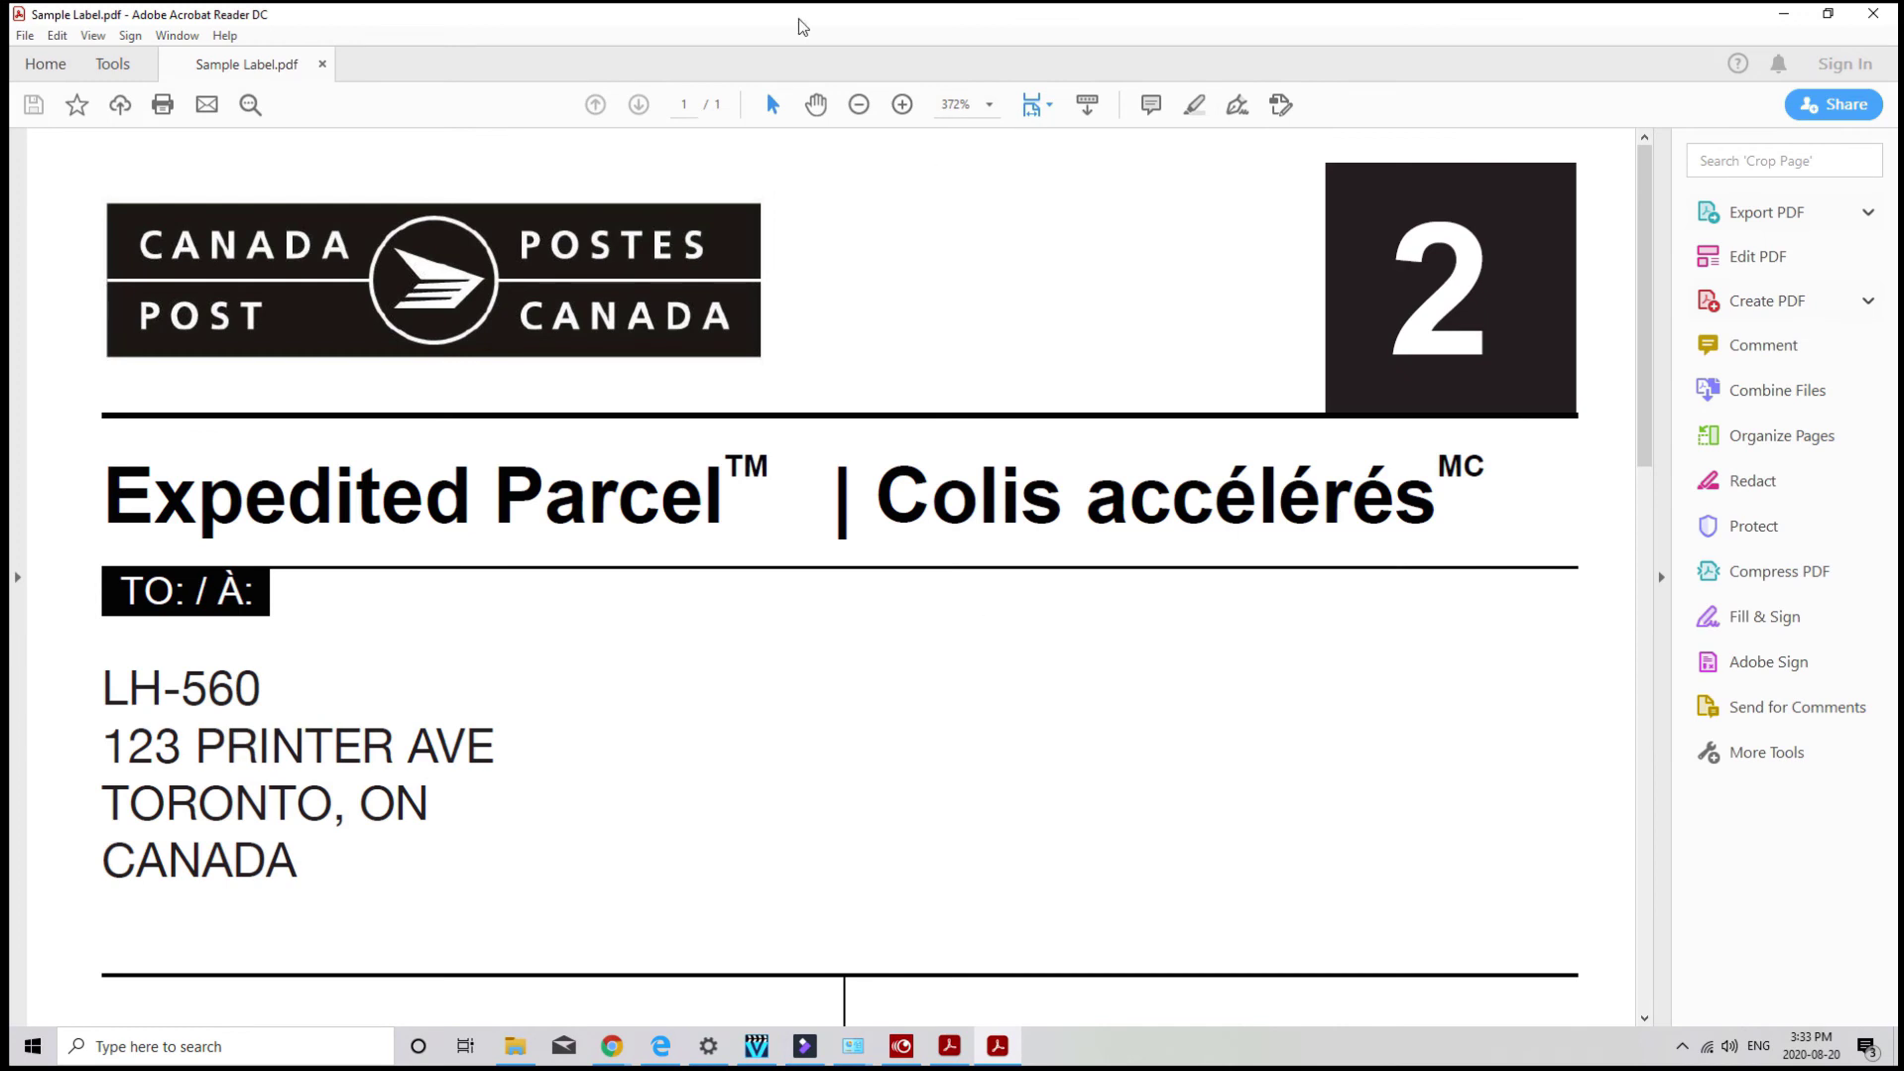
# Zoom out to 150% so the whole Sample Label is visible.
pyautogui.click(858, 105)
pyautogui.click(858, 105)
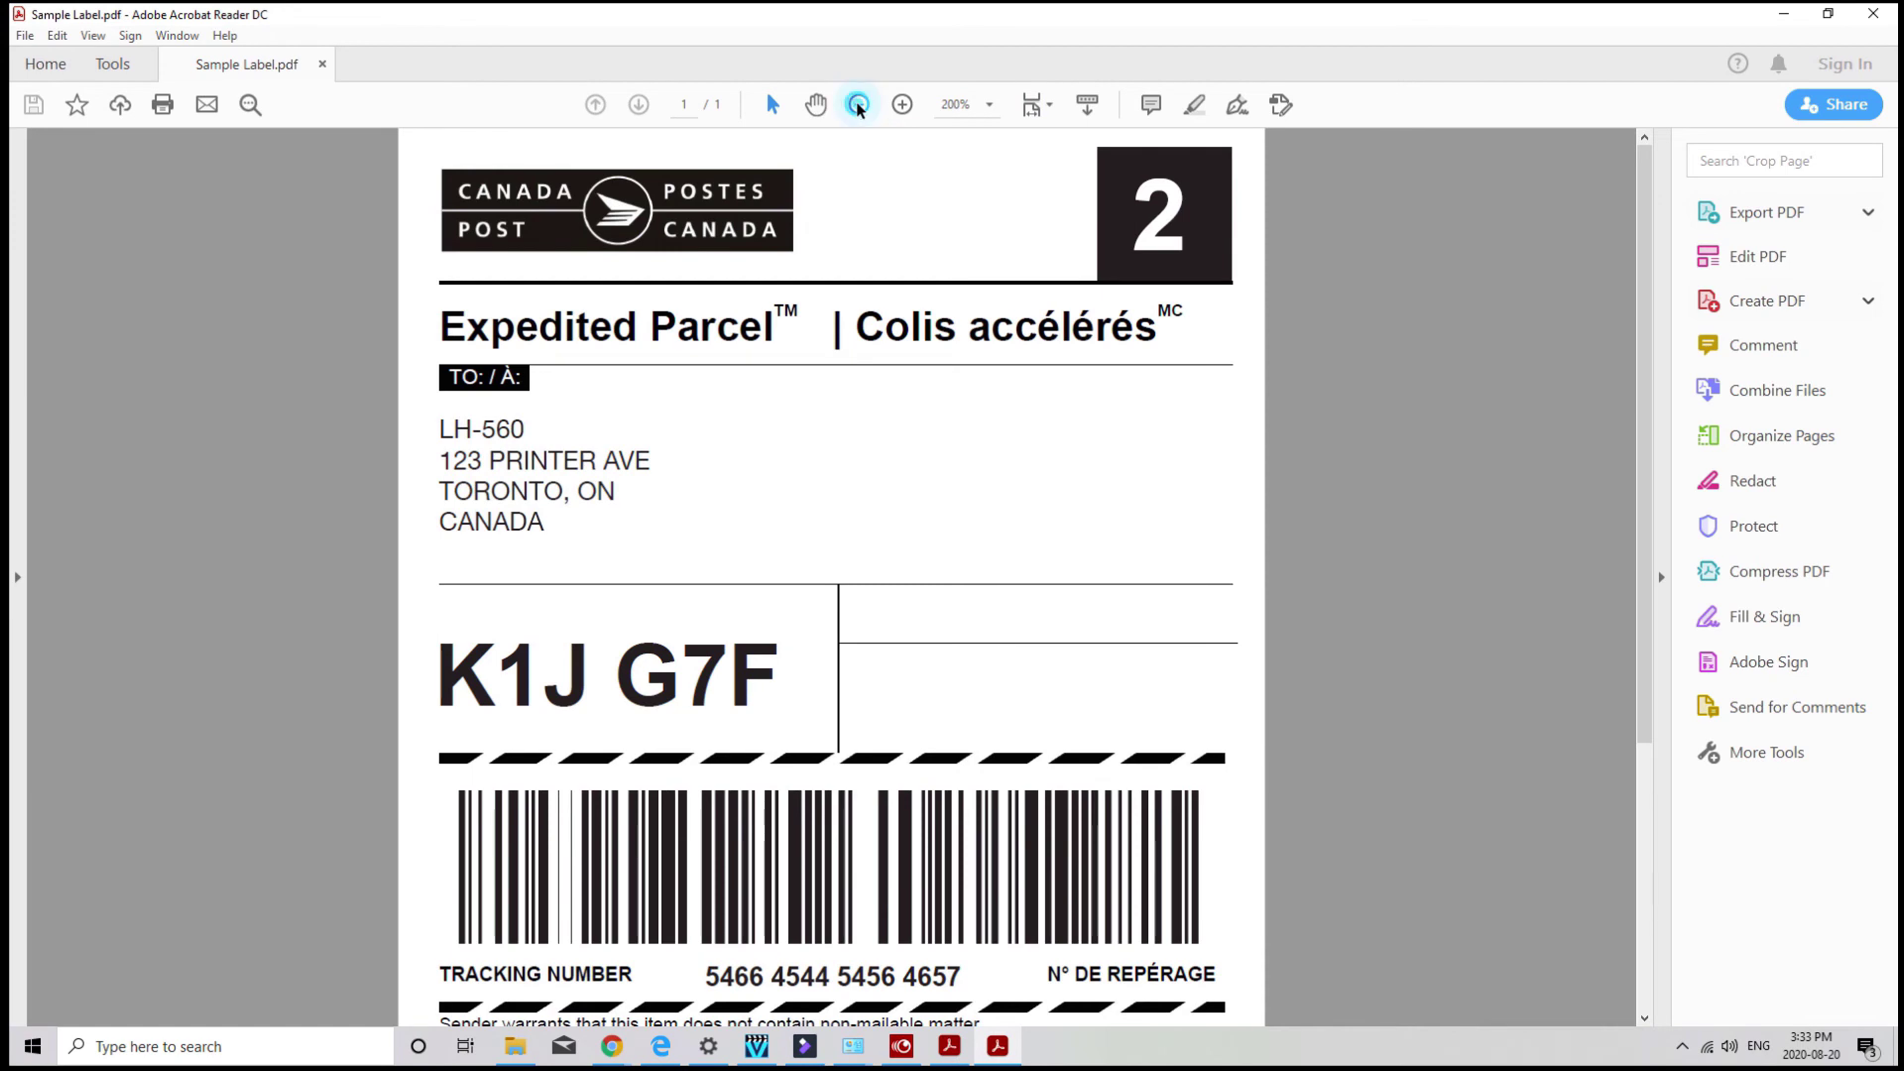
pyautogui.click(858, 105)
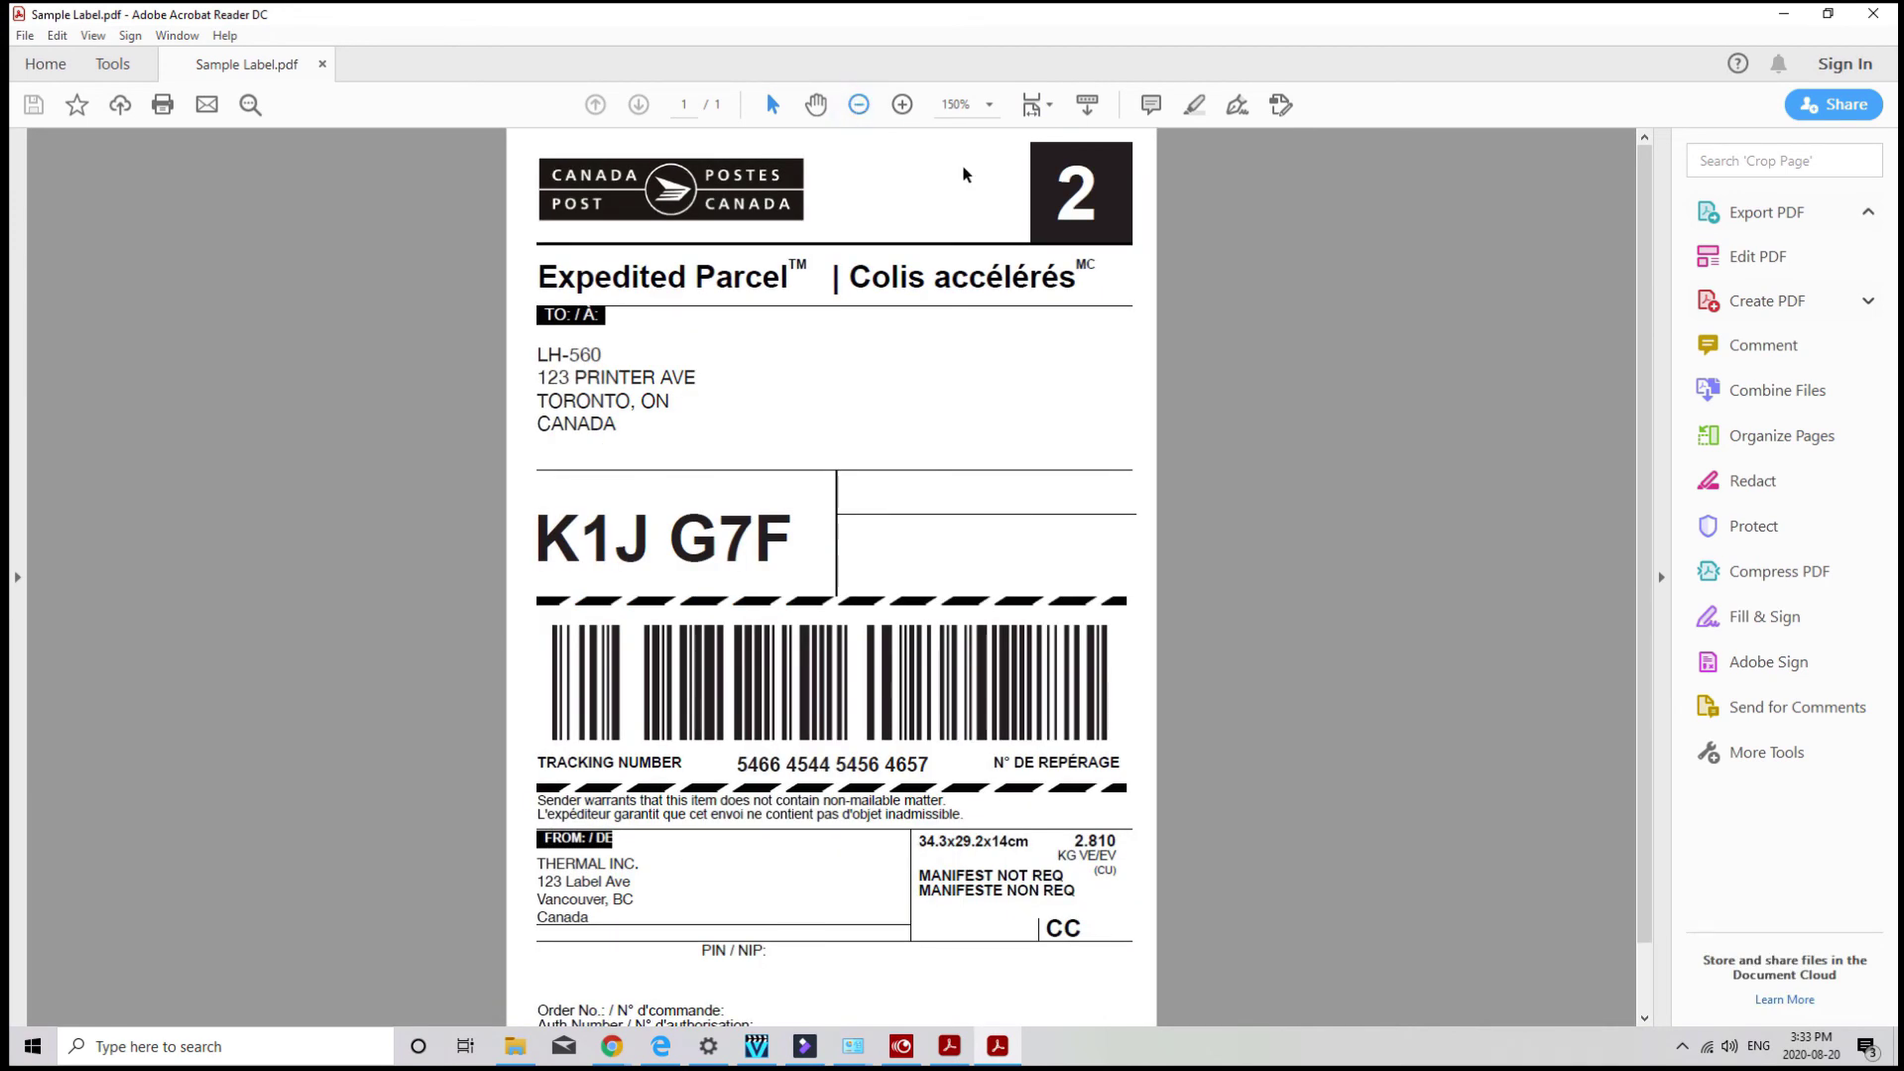
# Set Page Sizing & Handling to Fit in the Print dialog, then cancel without printing.
pyautogui.click(165, 106)
pyautogui.click(599, 289)
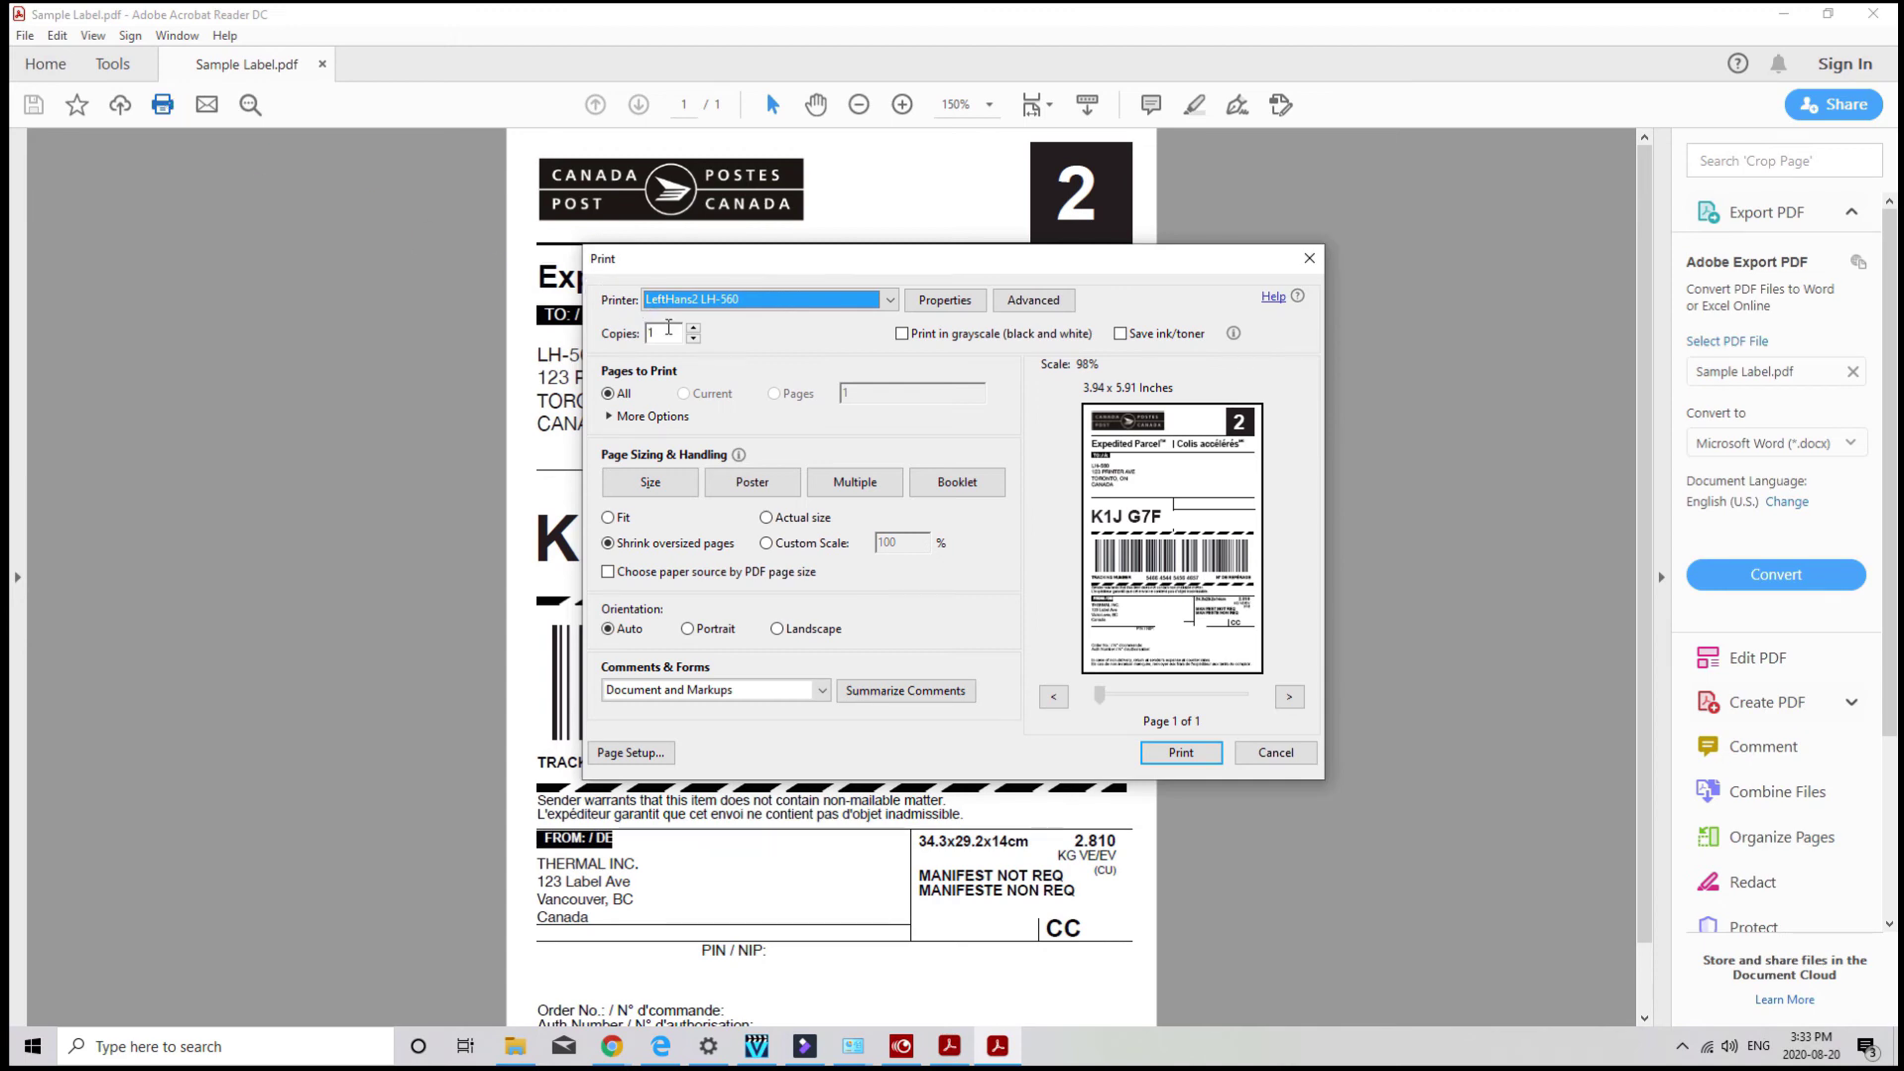
pyautogui.click(735, 347)
pyautogui.click(608, 519)
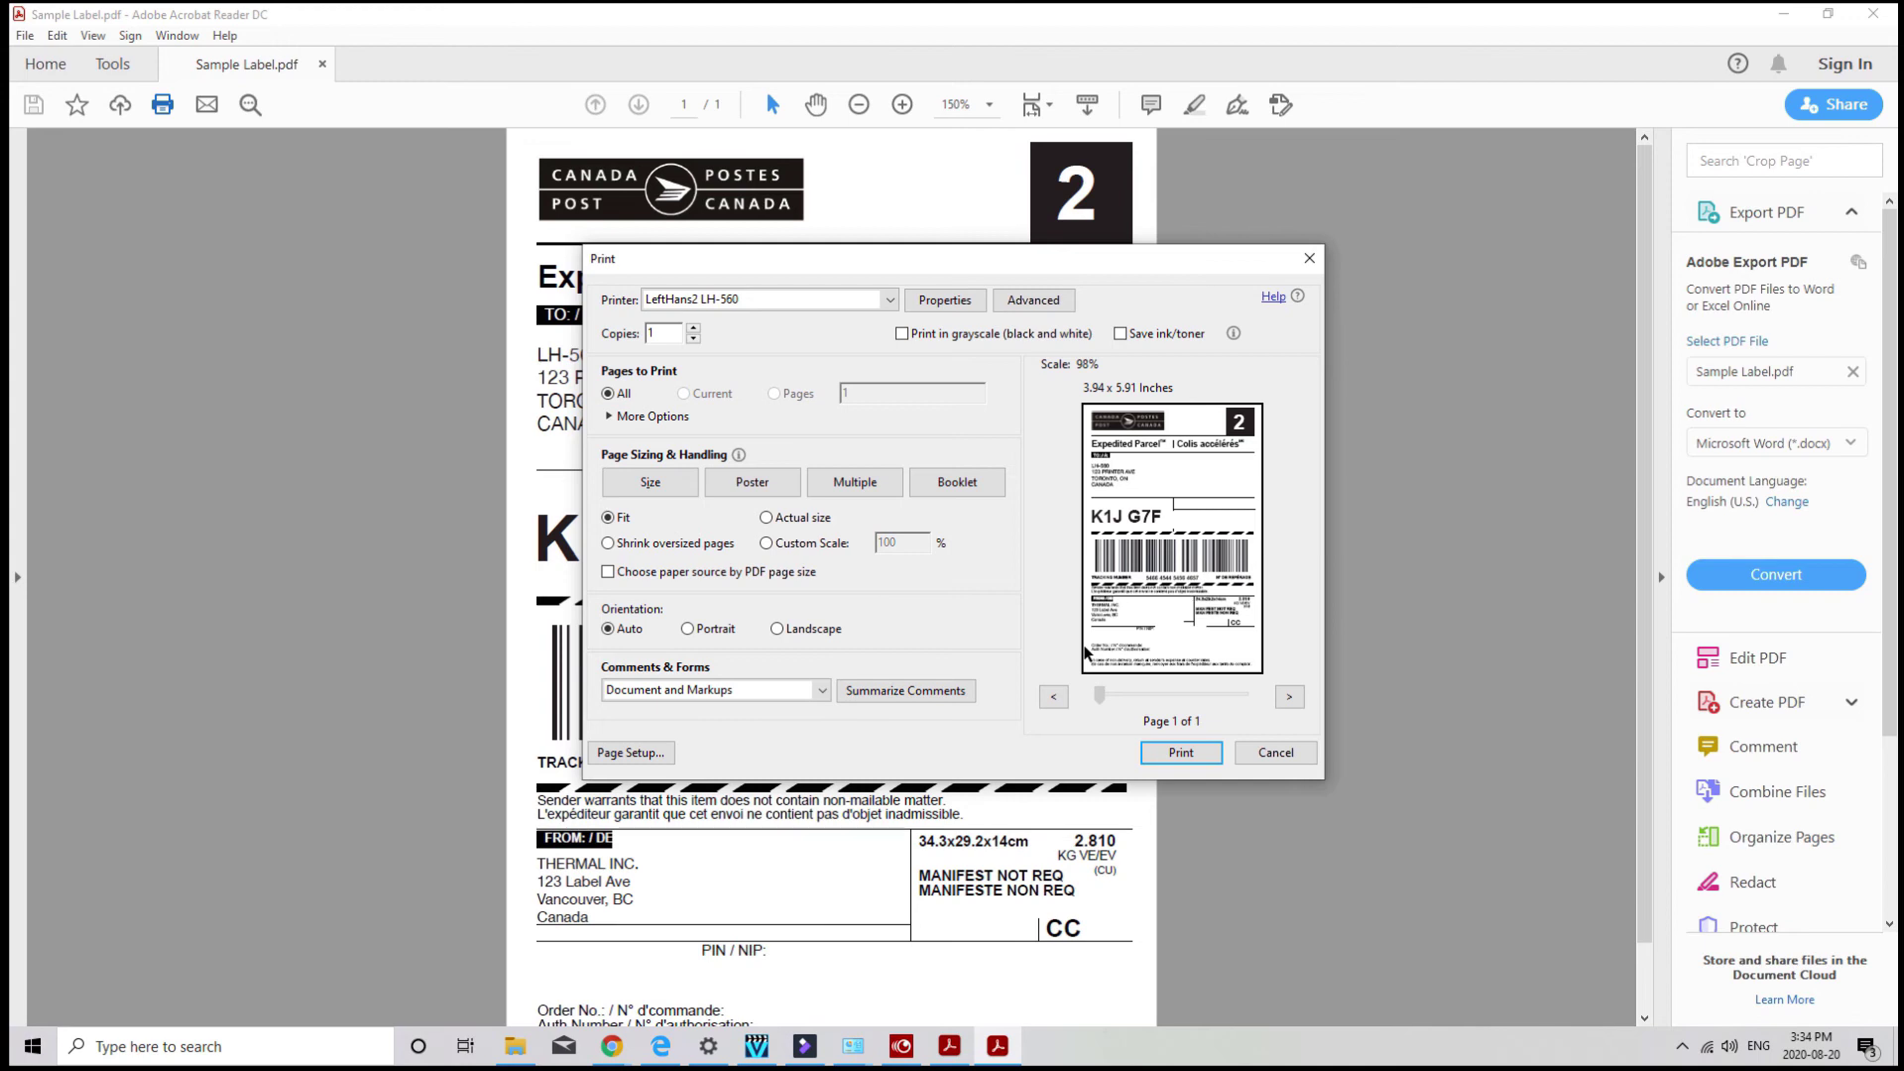
pyautogui.click(1274, 755)
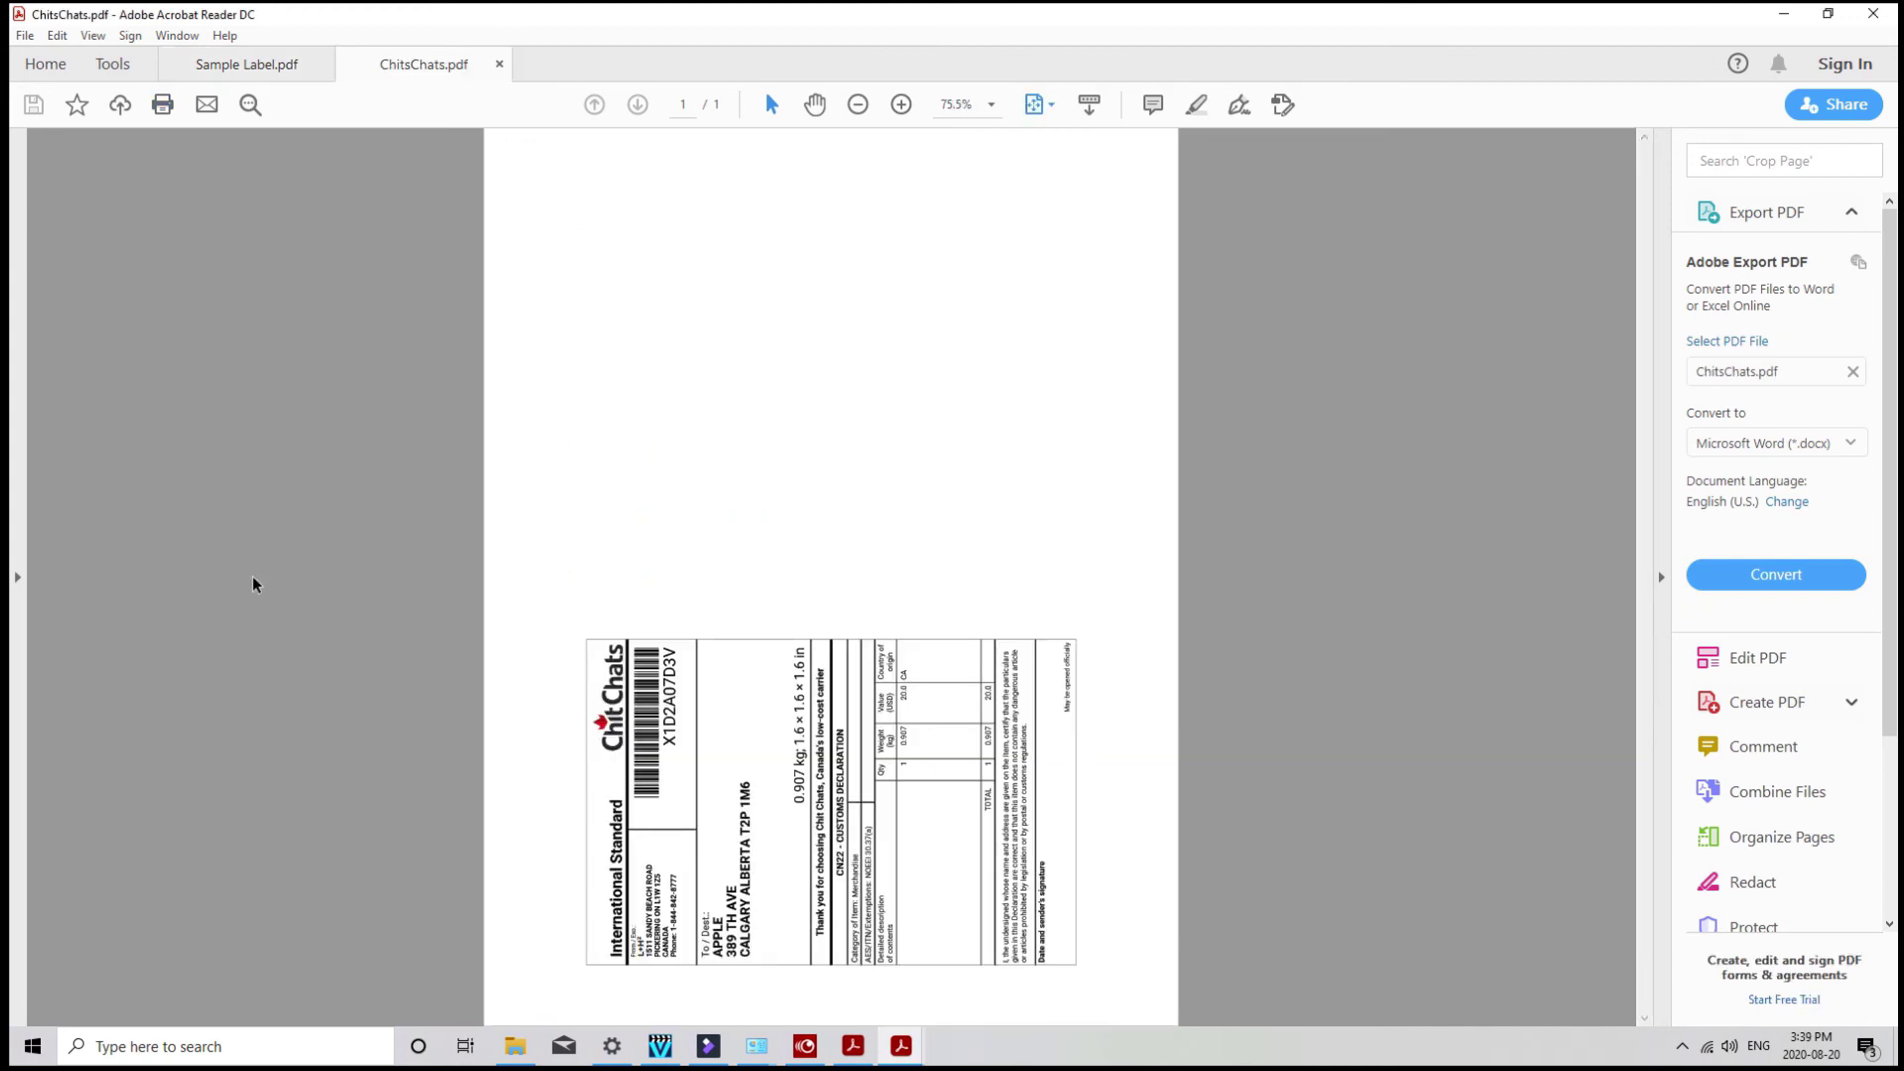
pyautogui.click(163, 104)
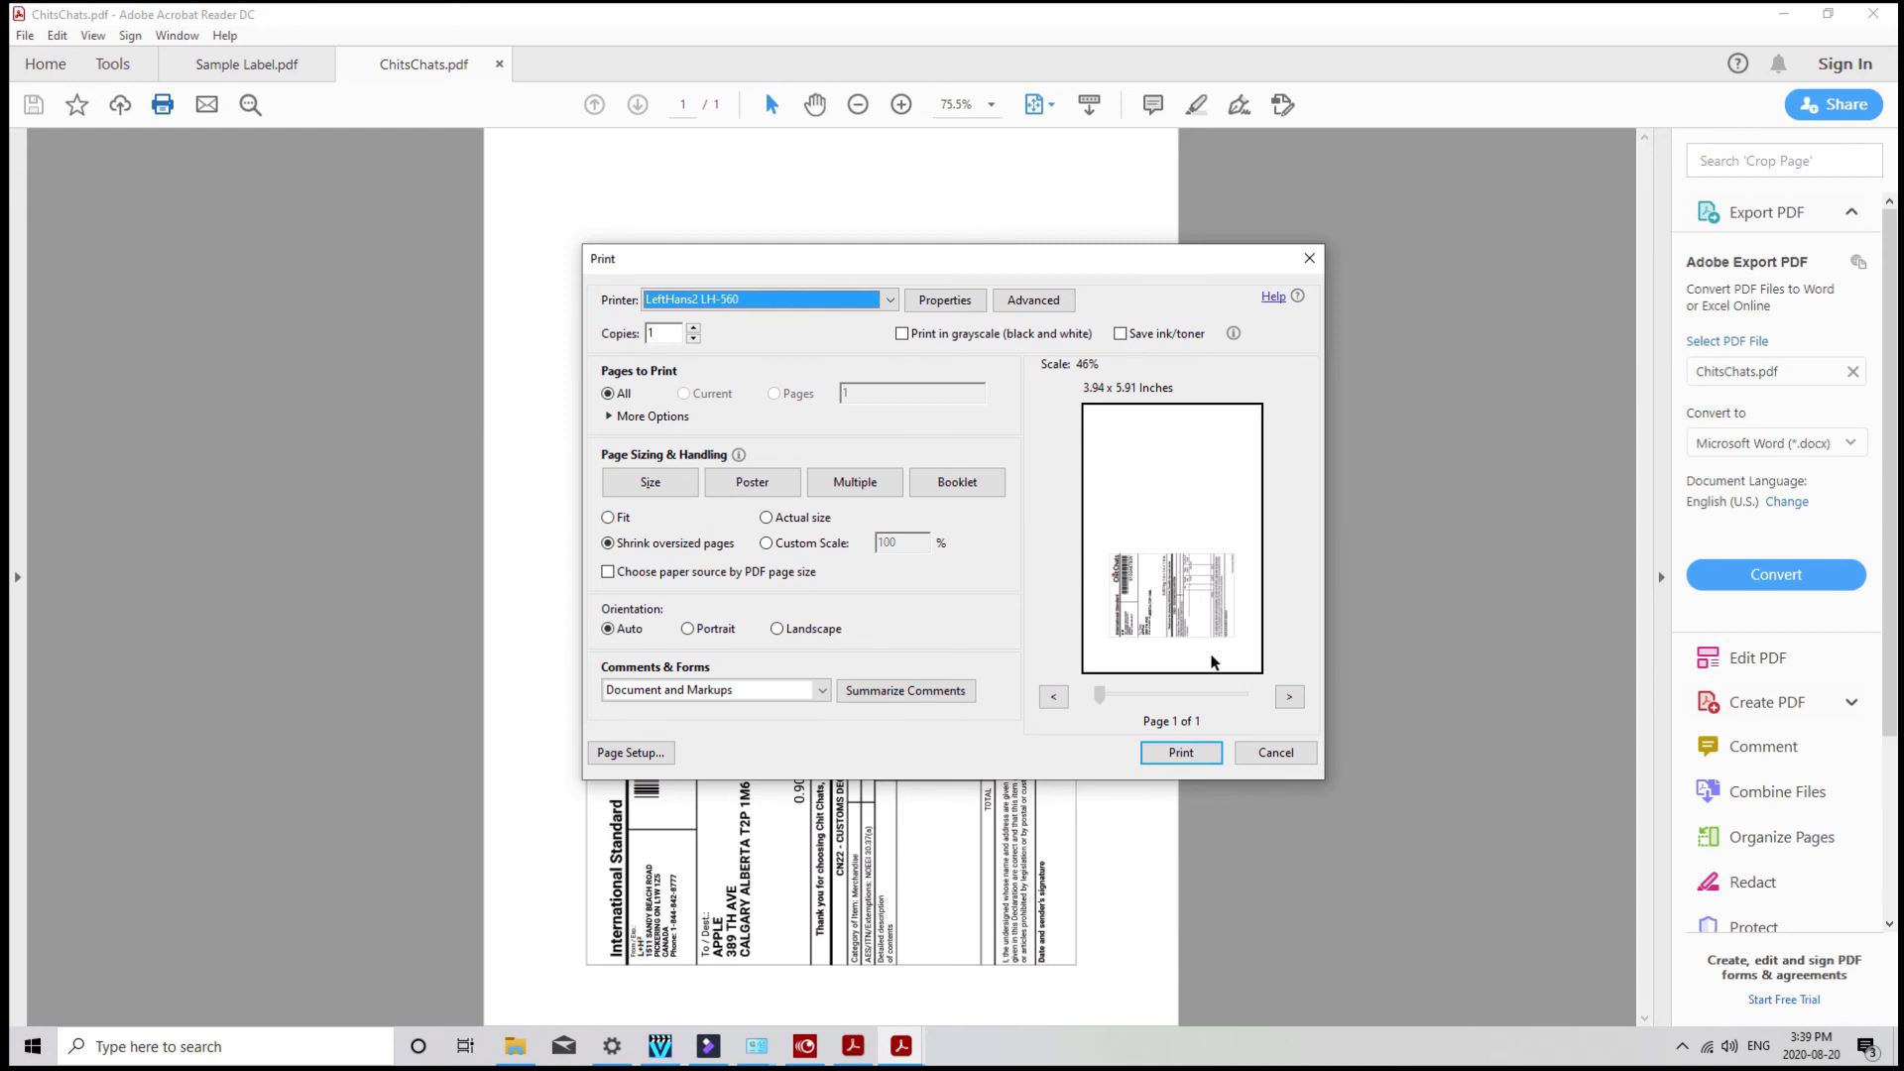
pyautogui.click(1275, 750)
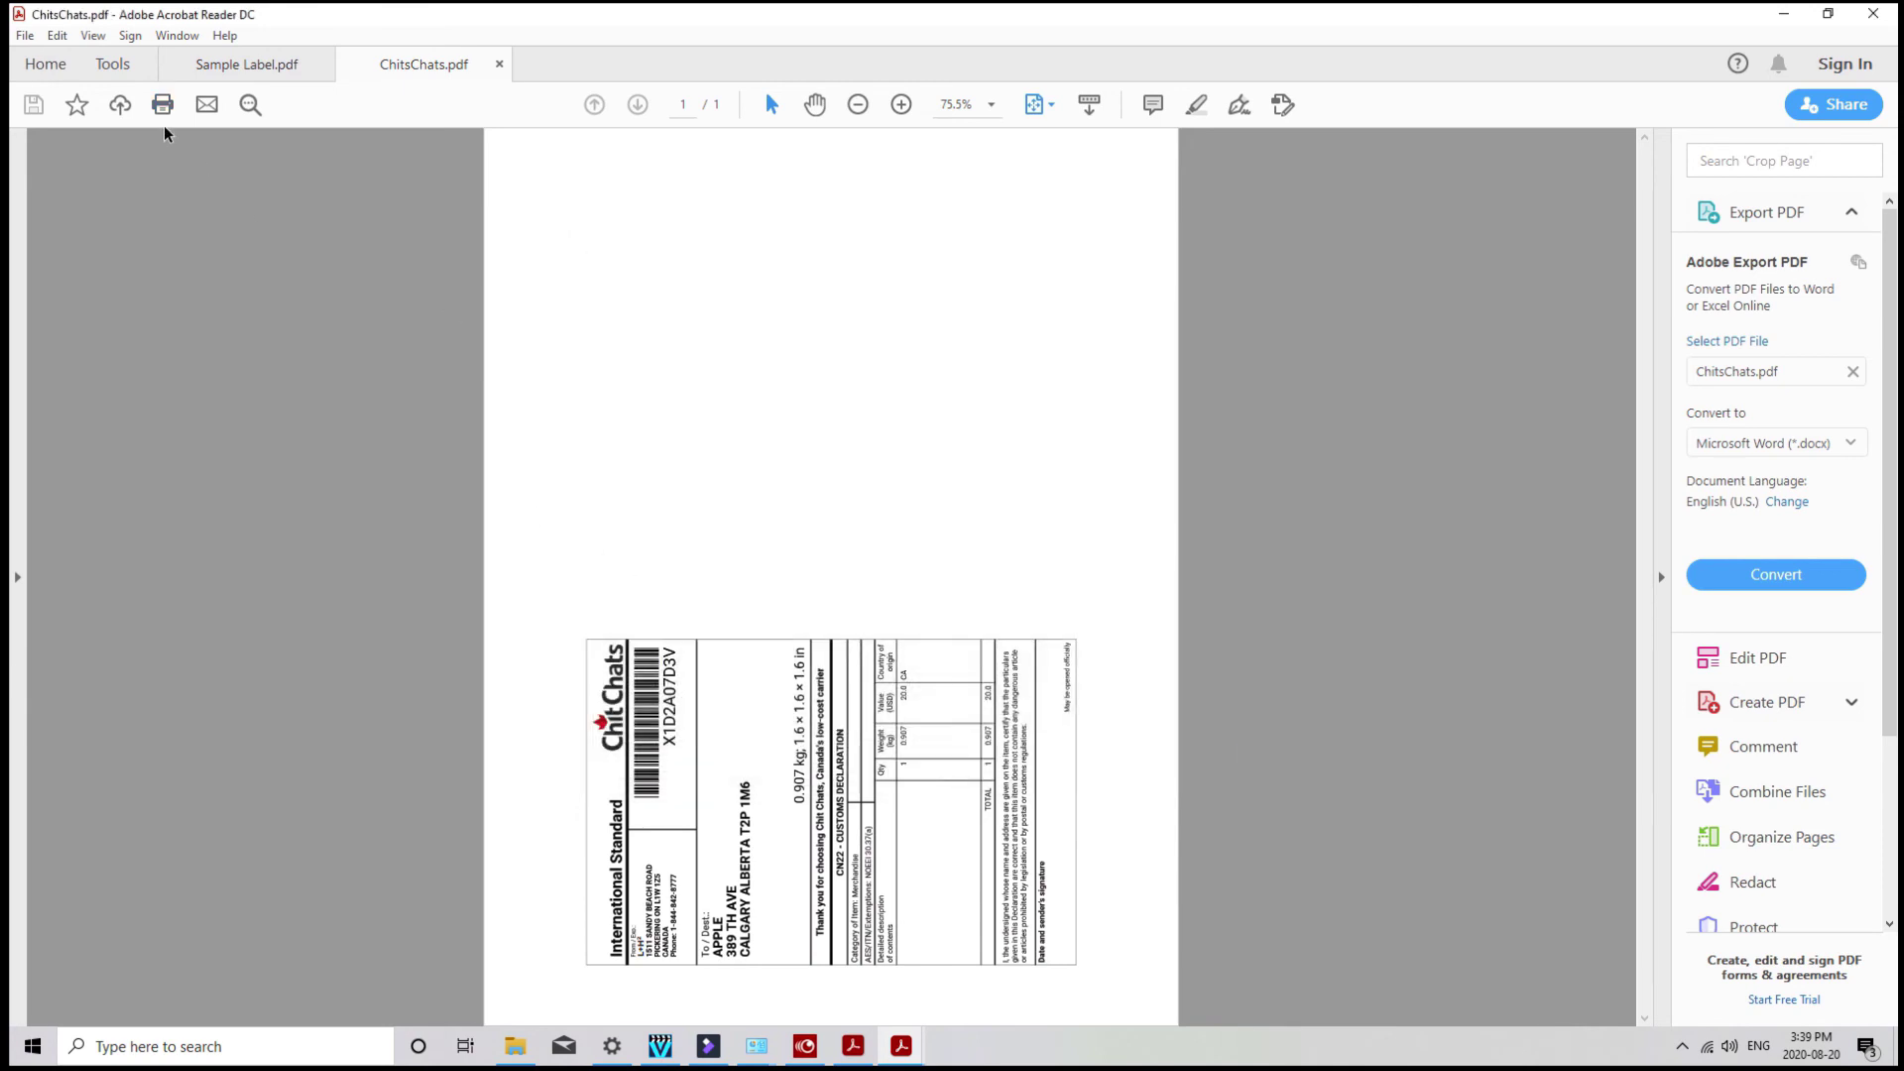
# Rotate the ChitsChats page view a quarter turn clockwise so it stands upright.
pyautogui.click(94, 37)
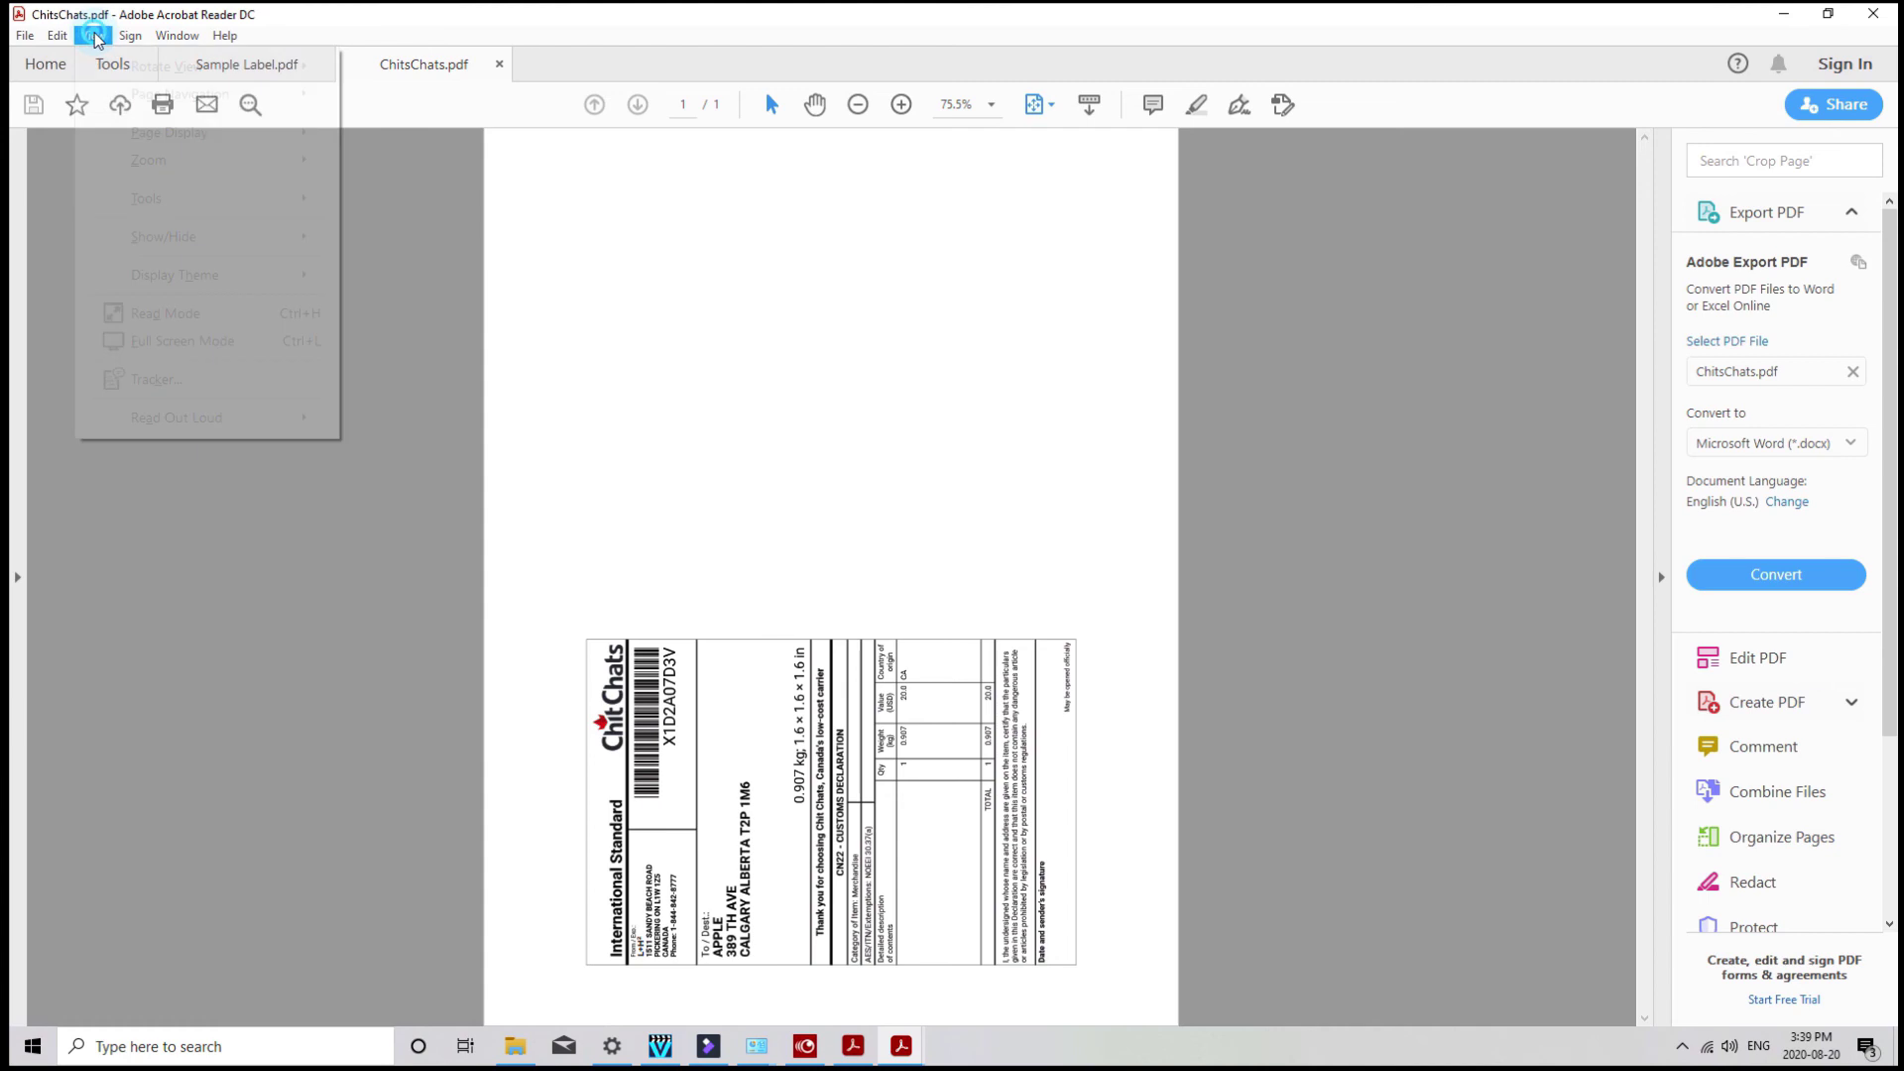
pyautogui.moveTo(123, 69)
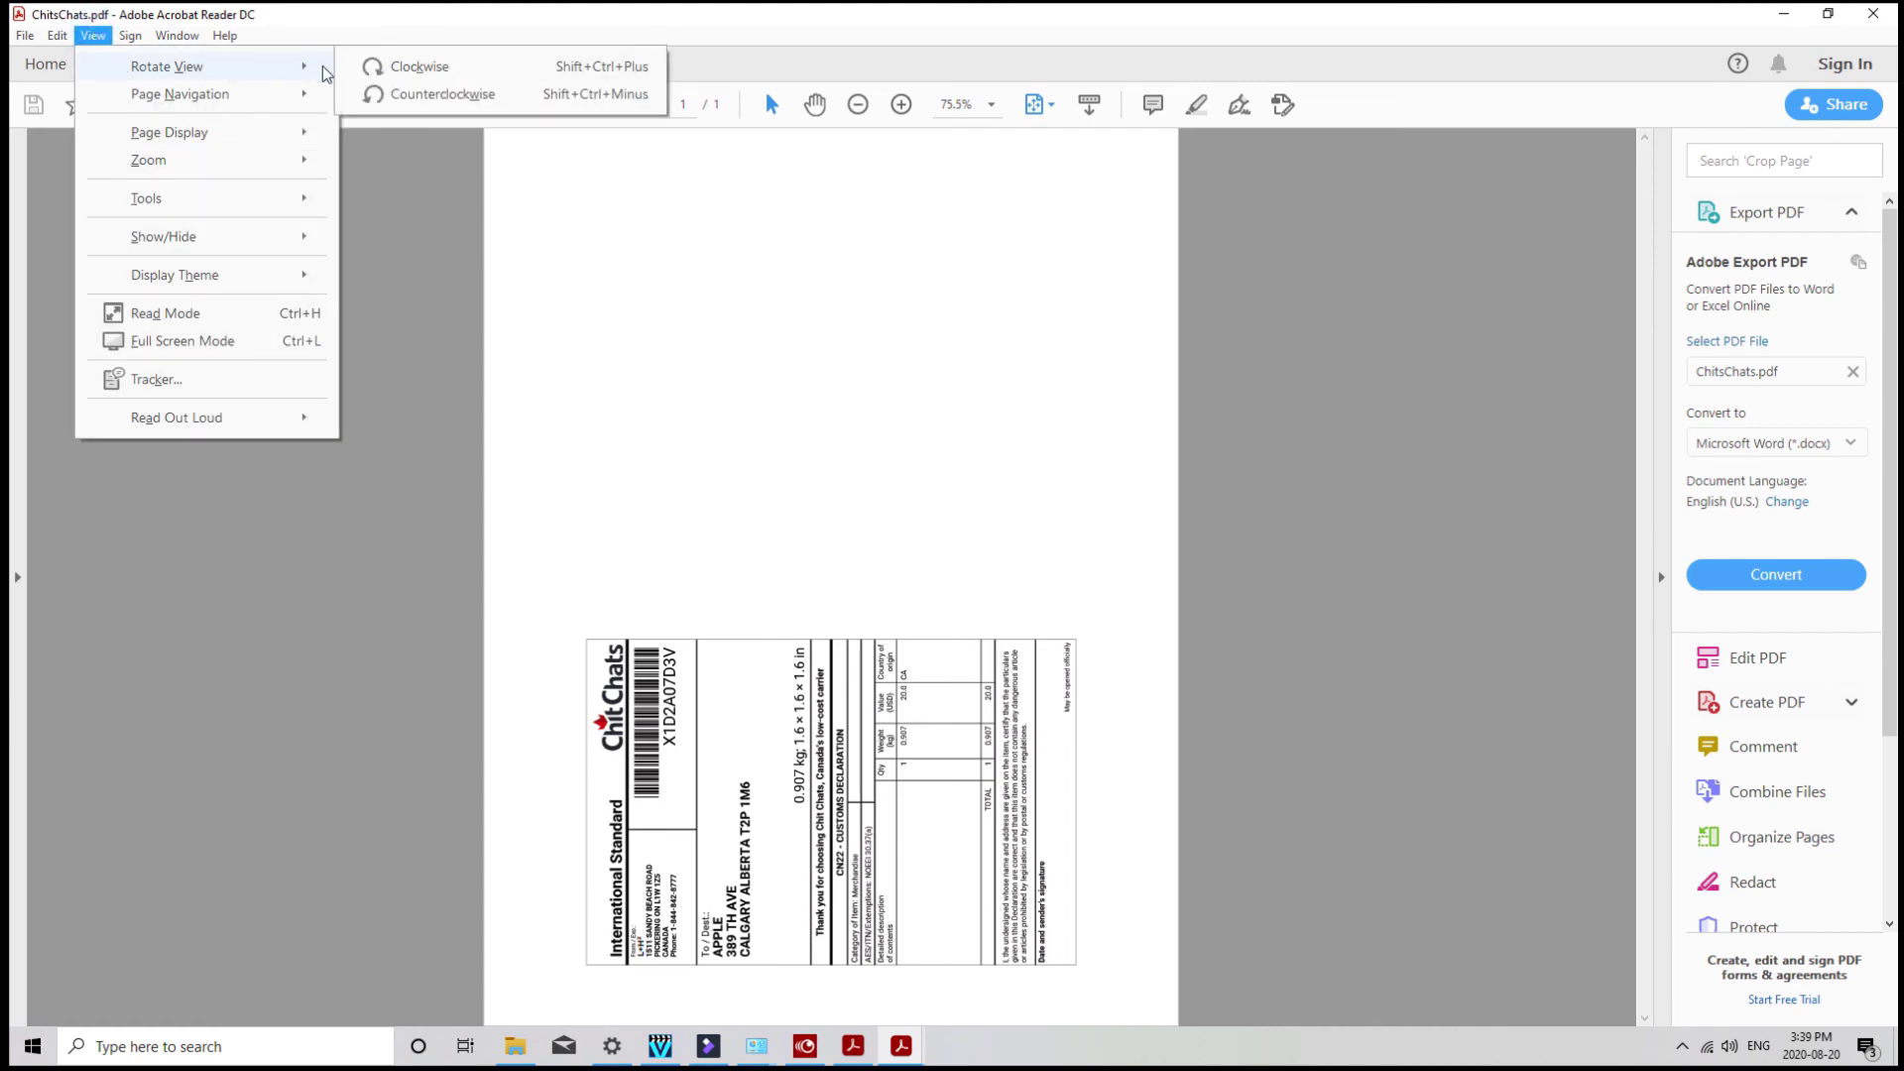
pyautogui.click(367, 67)
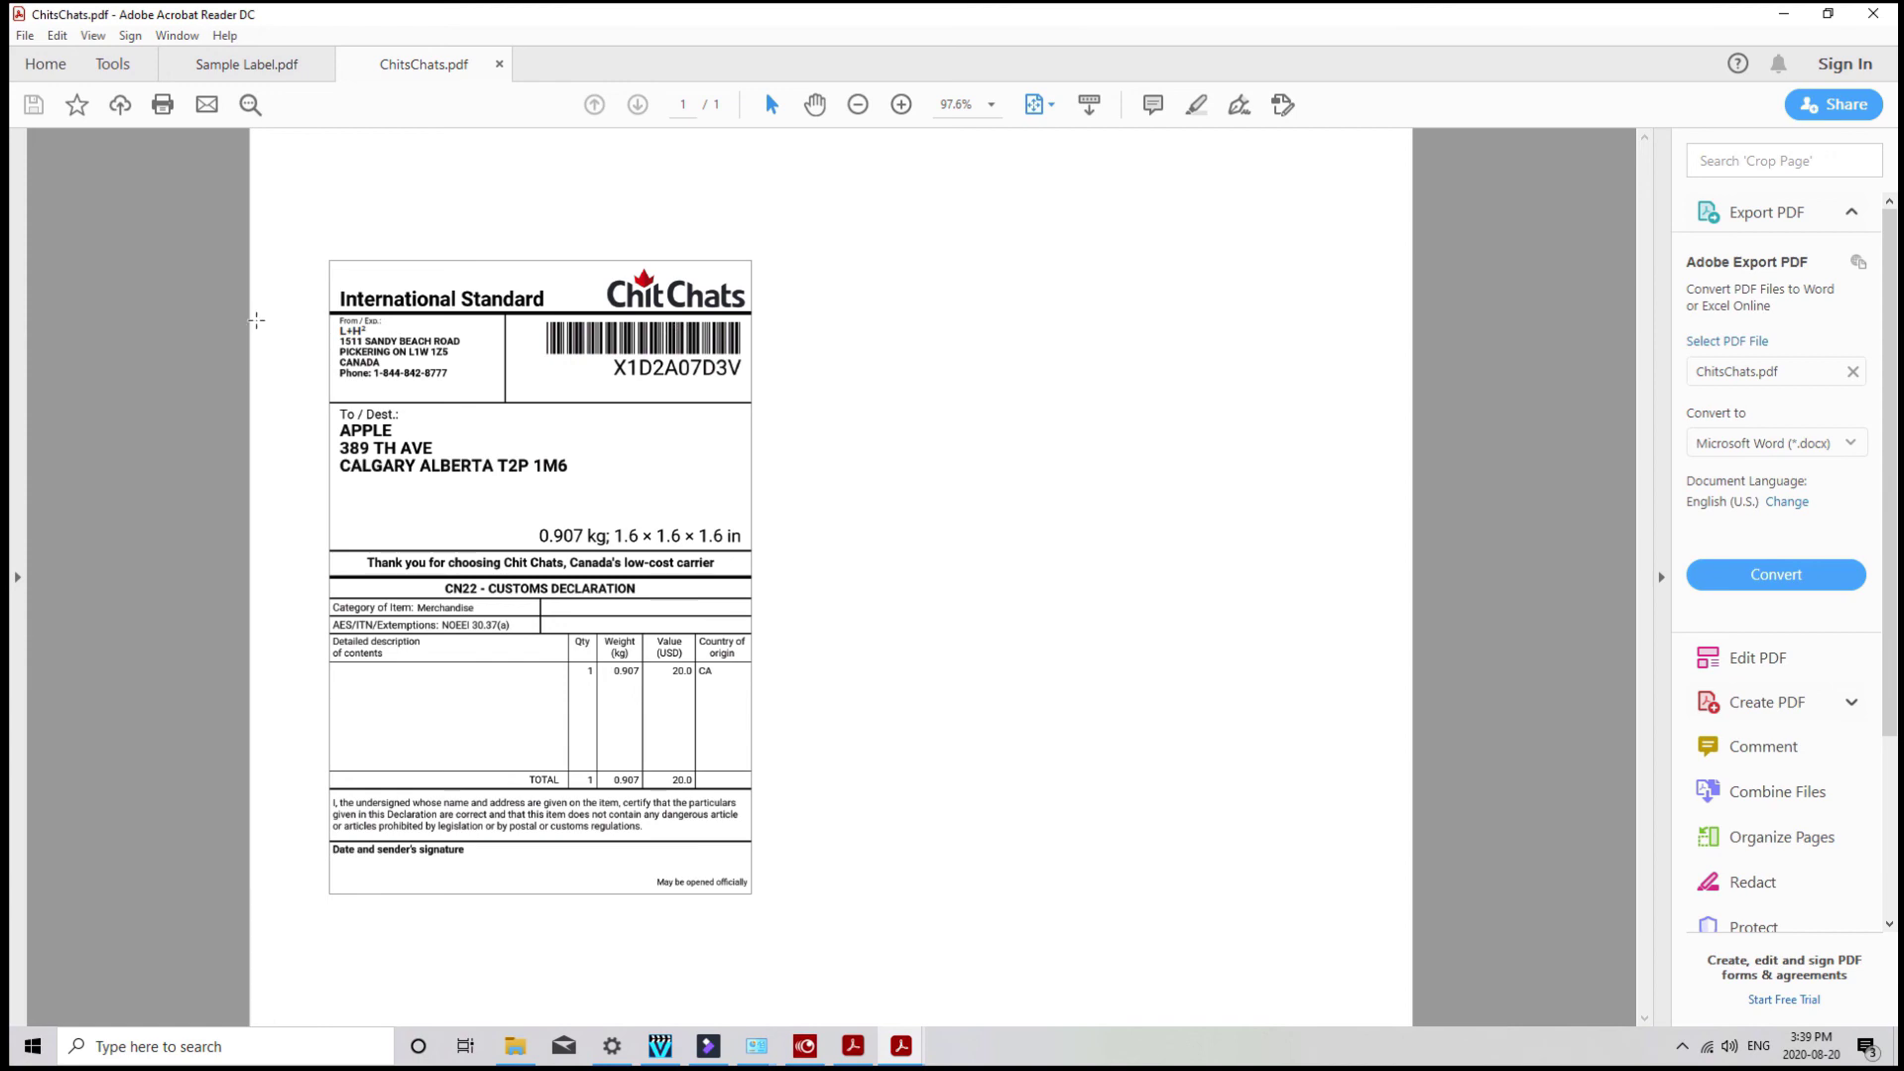
# Snapshot just the label area to the clipboard and dismiss the copied confirmation.
pyautogui.click(58, 38)
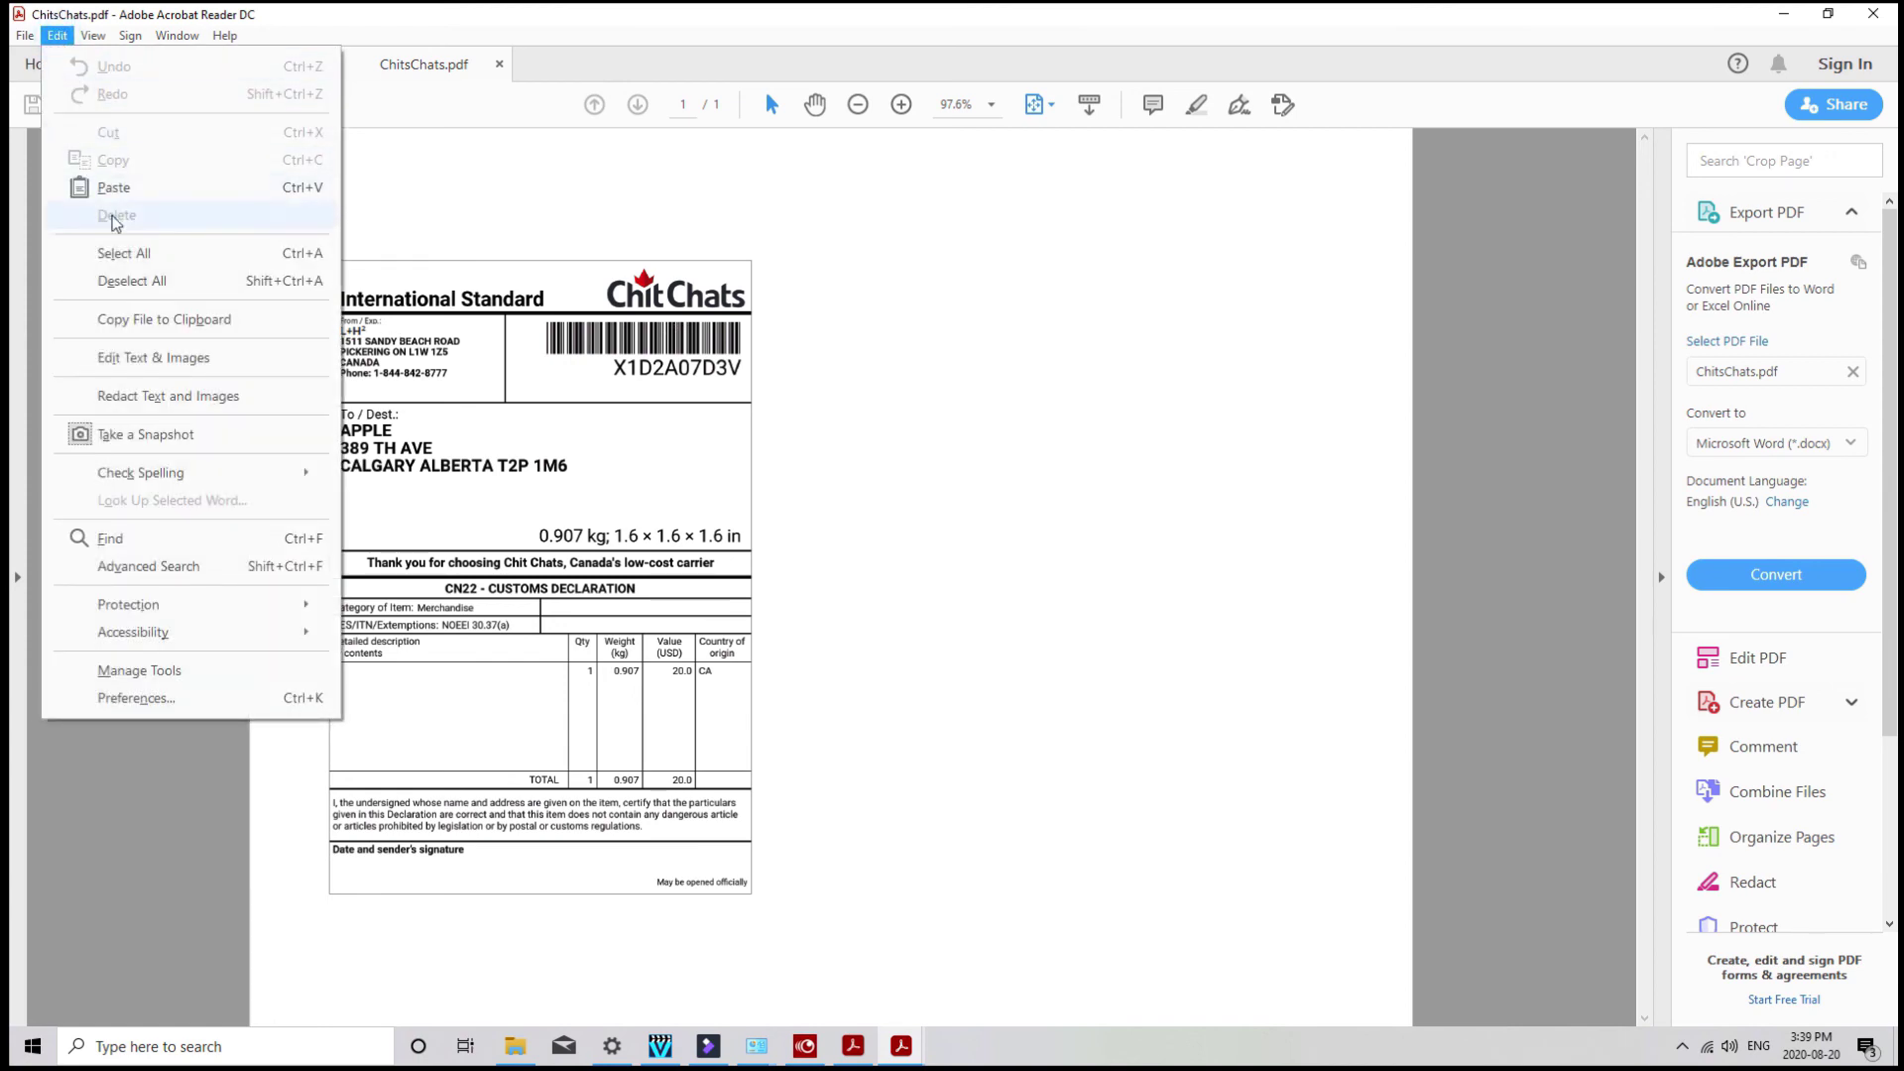
pyautogui.click(130, 438)
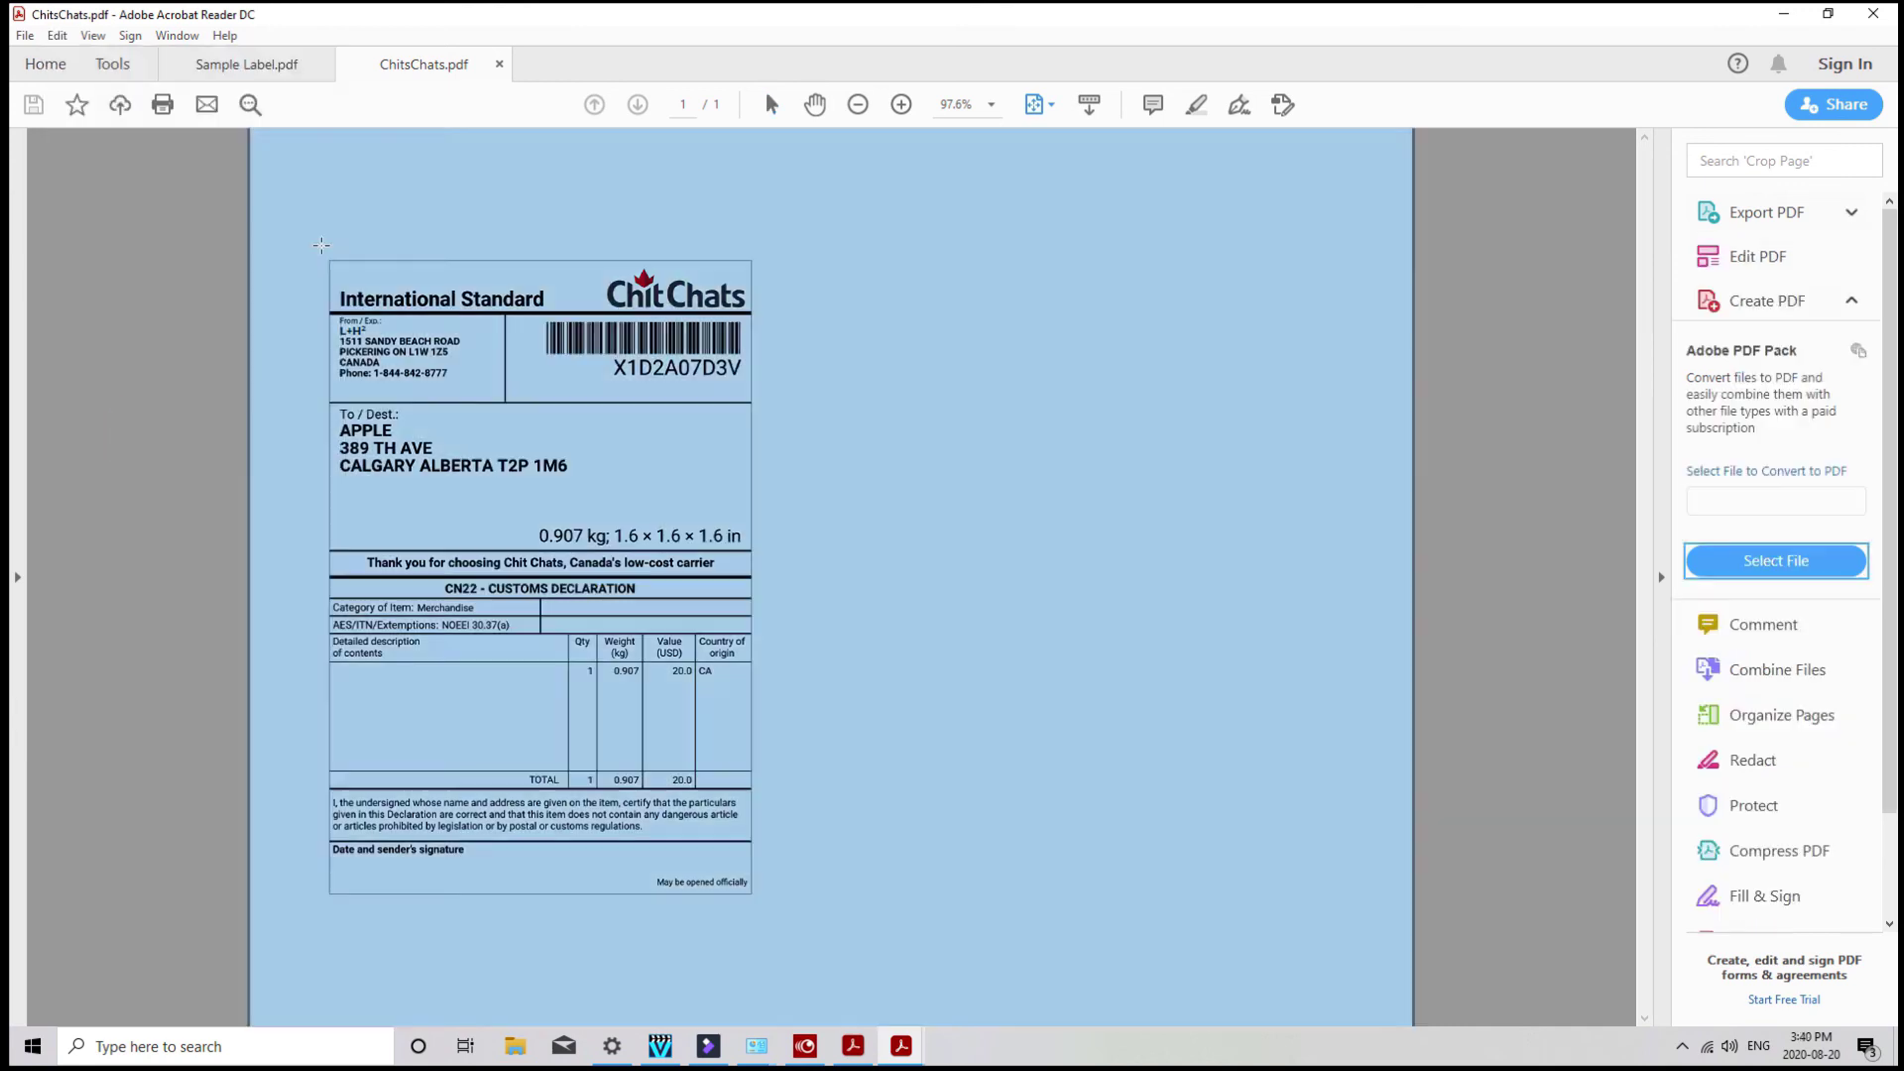
pyautogui.moveTo(322, 246); pyautogui.dragTo(757, 902)
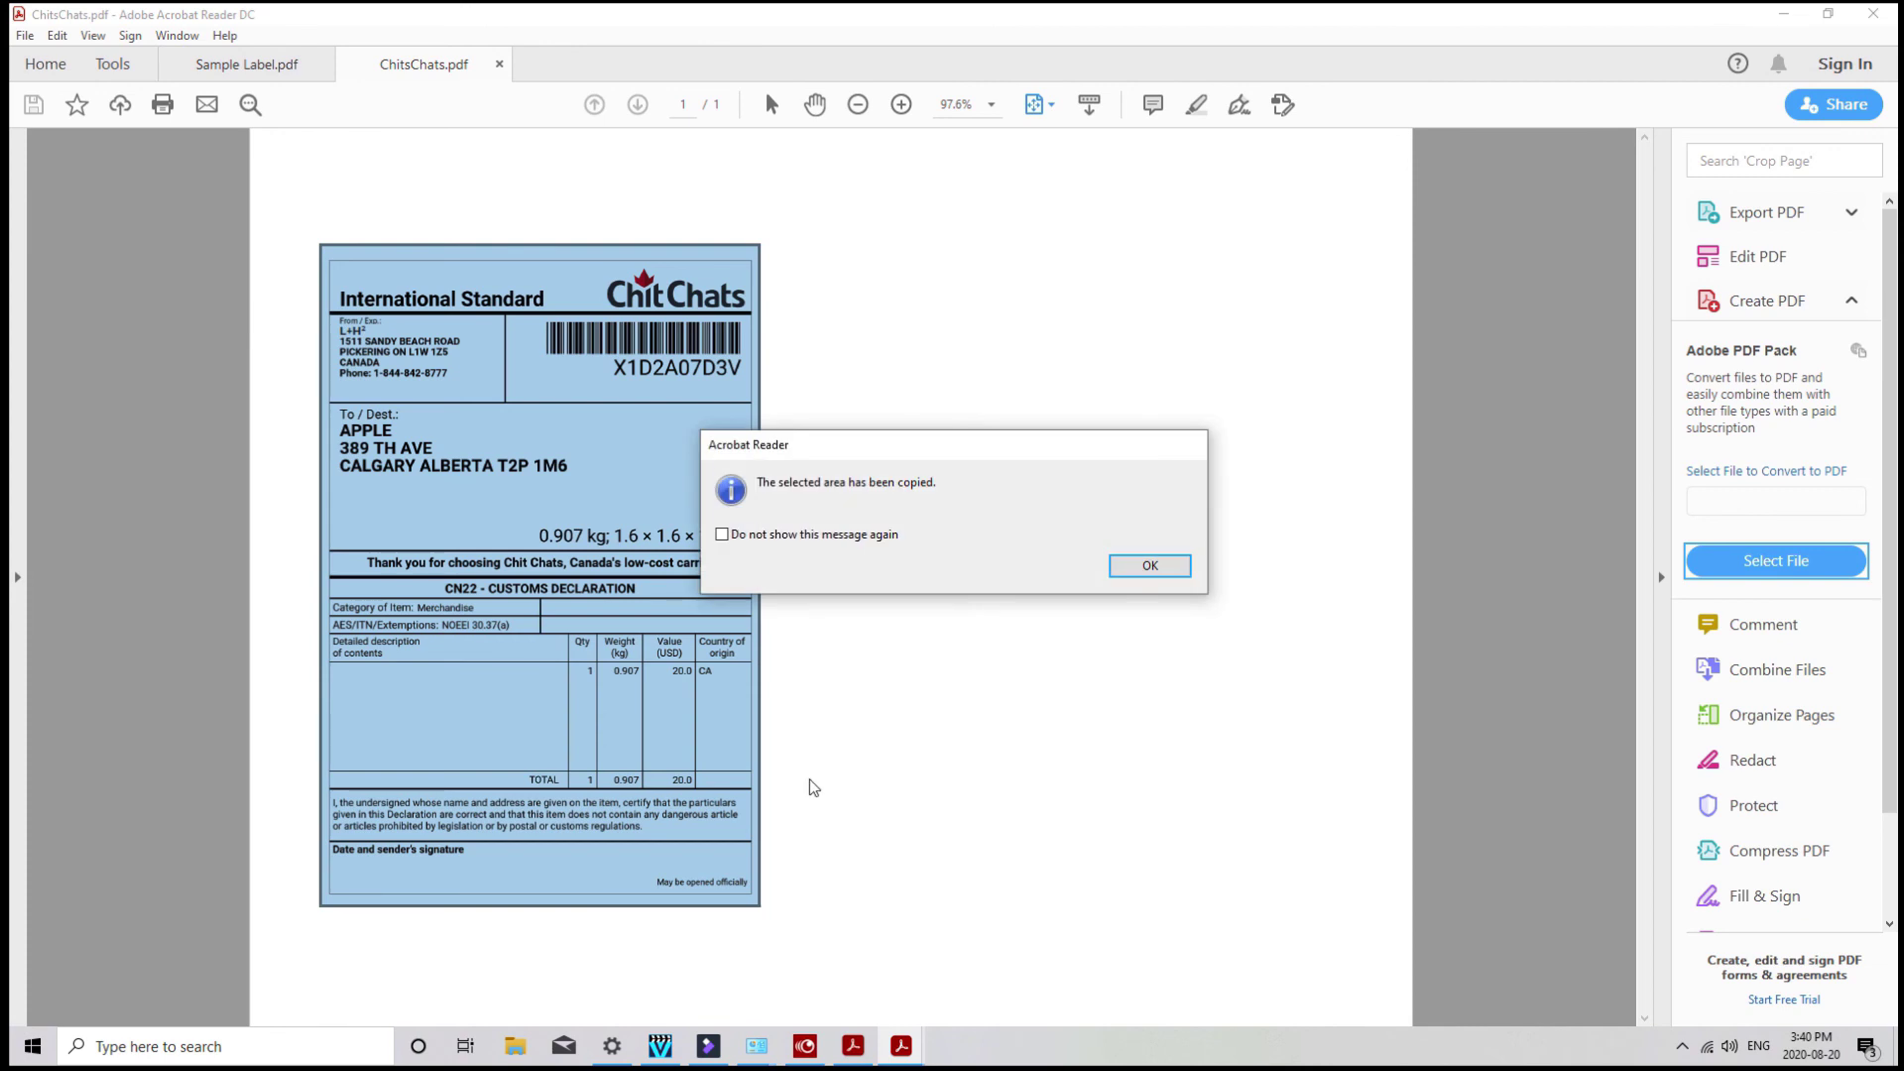
pyautogui.click(1149, 566)
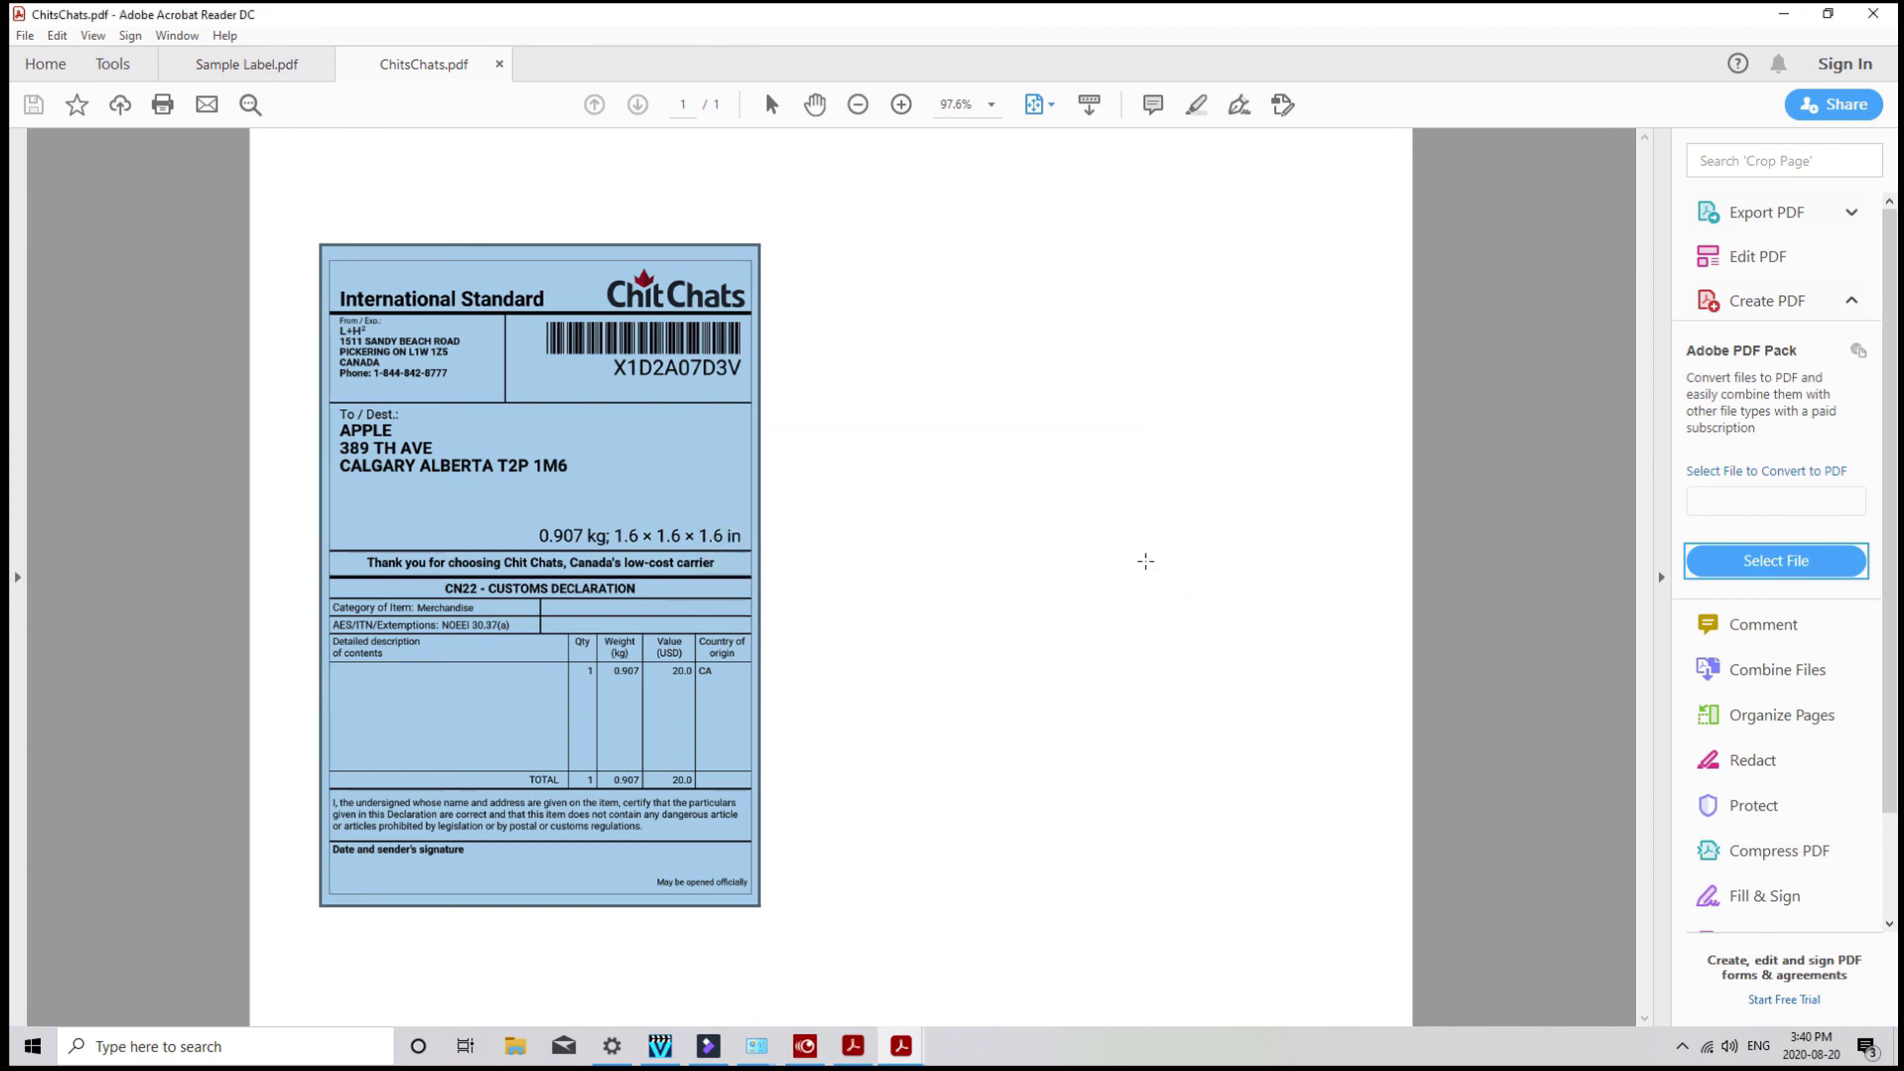
# Print the selected label graphic on the LH-560 with page sizing set to Fit.
pyautogui.click(160, 109)
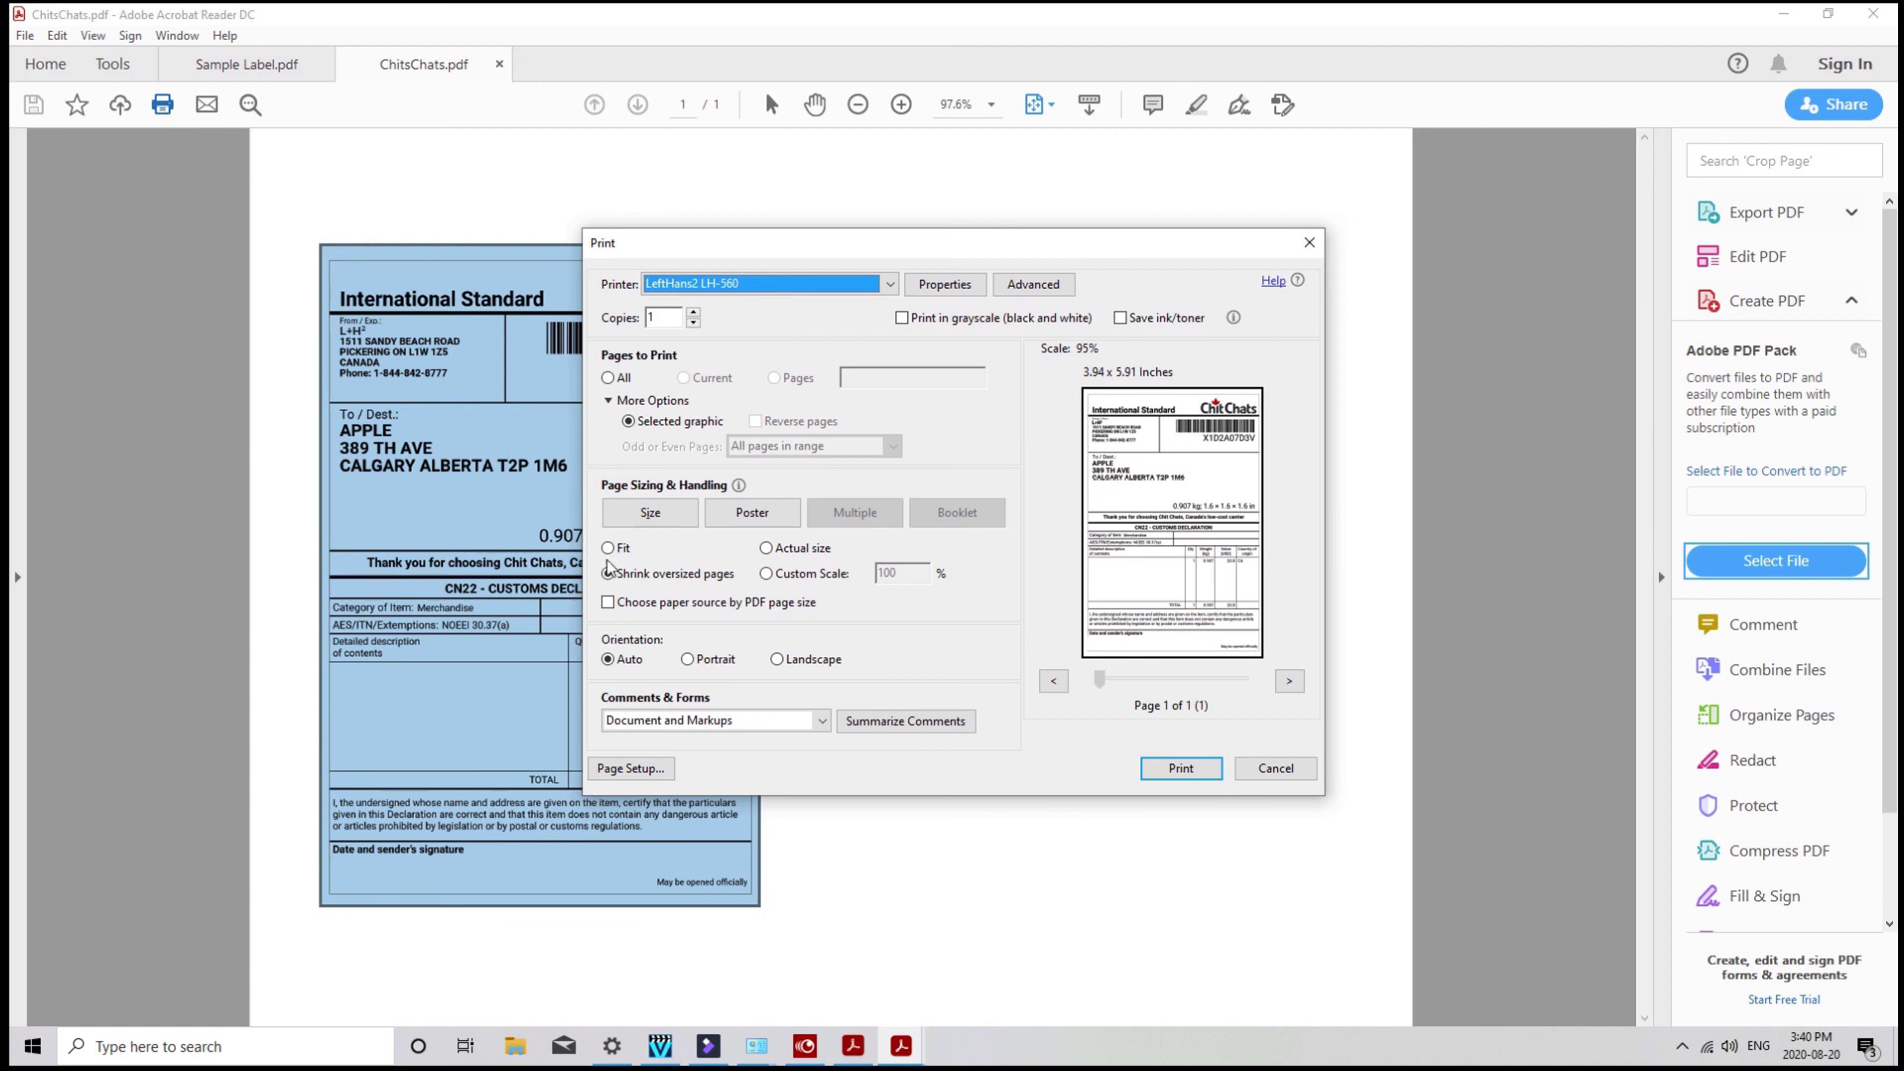
pyautogui.click(608, 549)
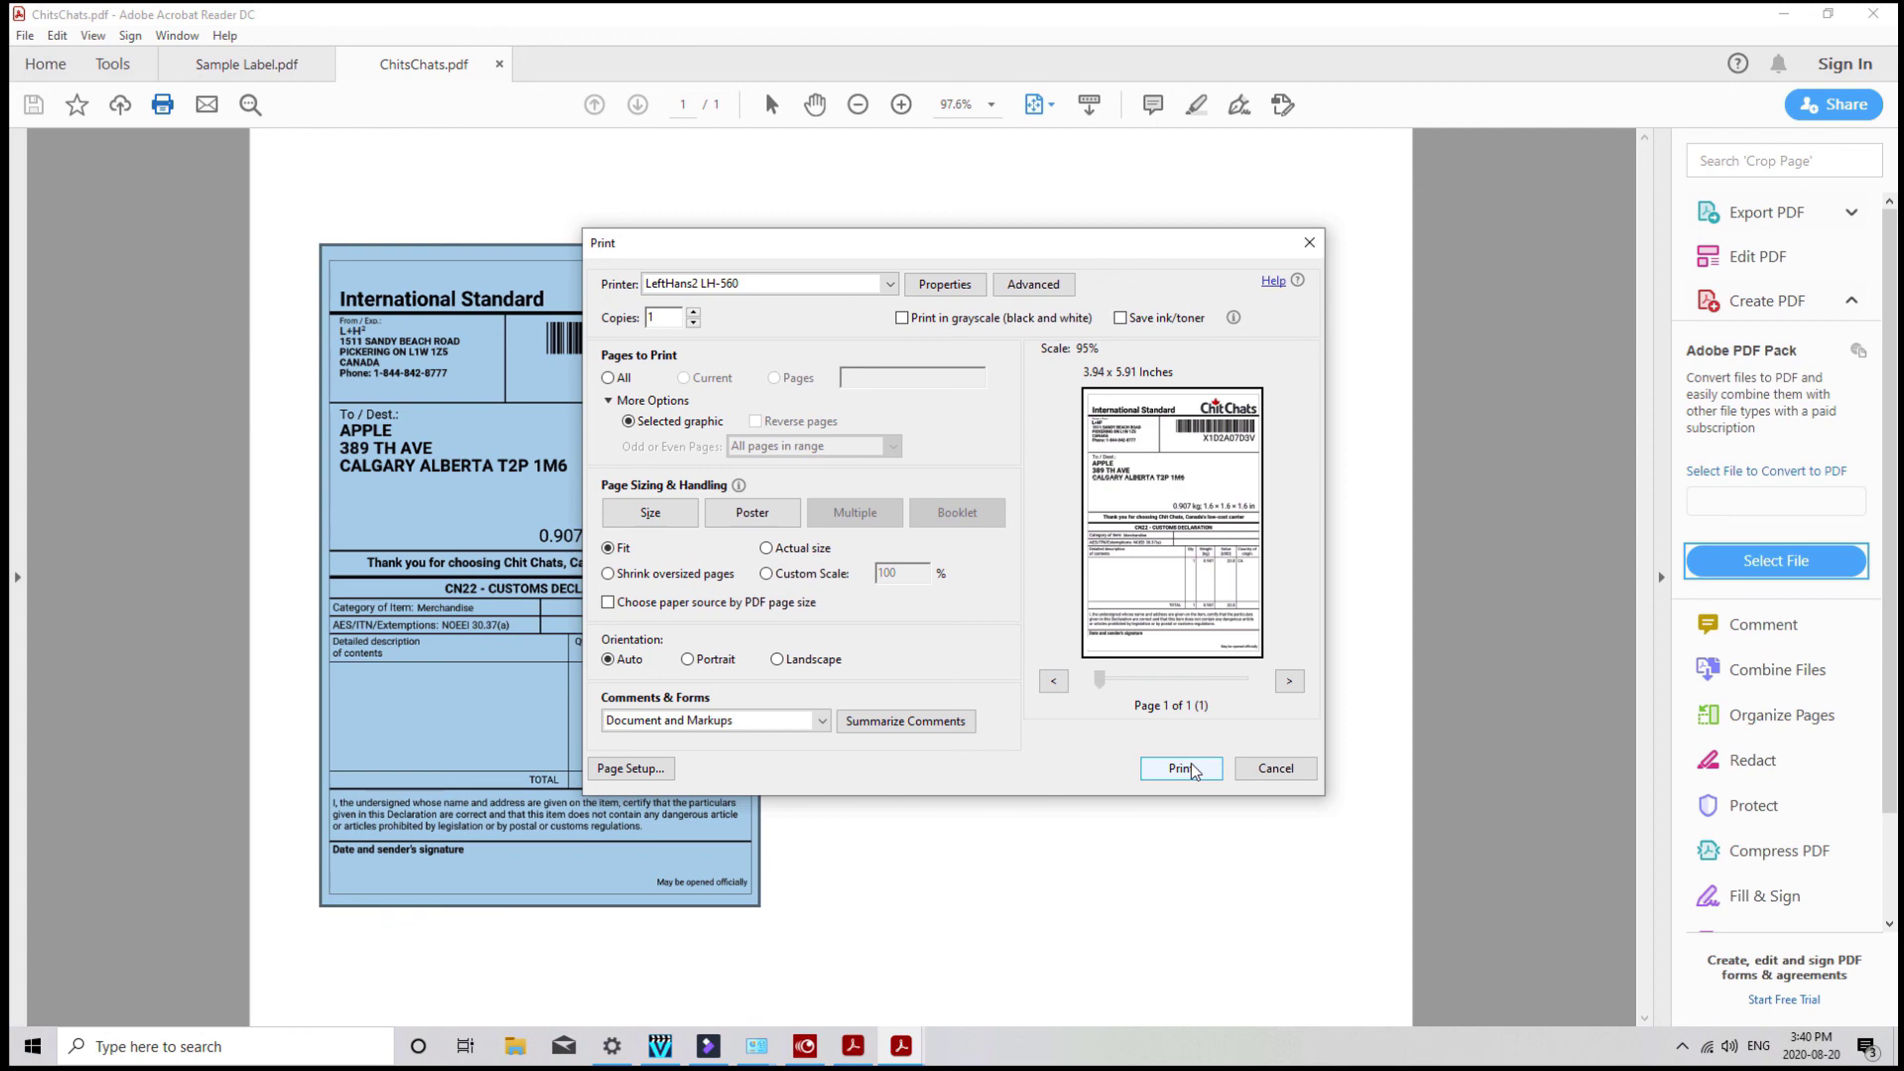
pyautogui.click(1274, 769)
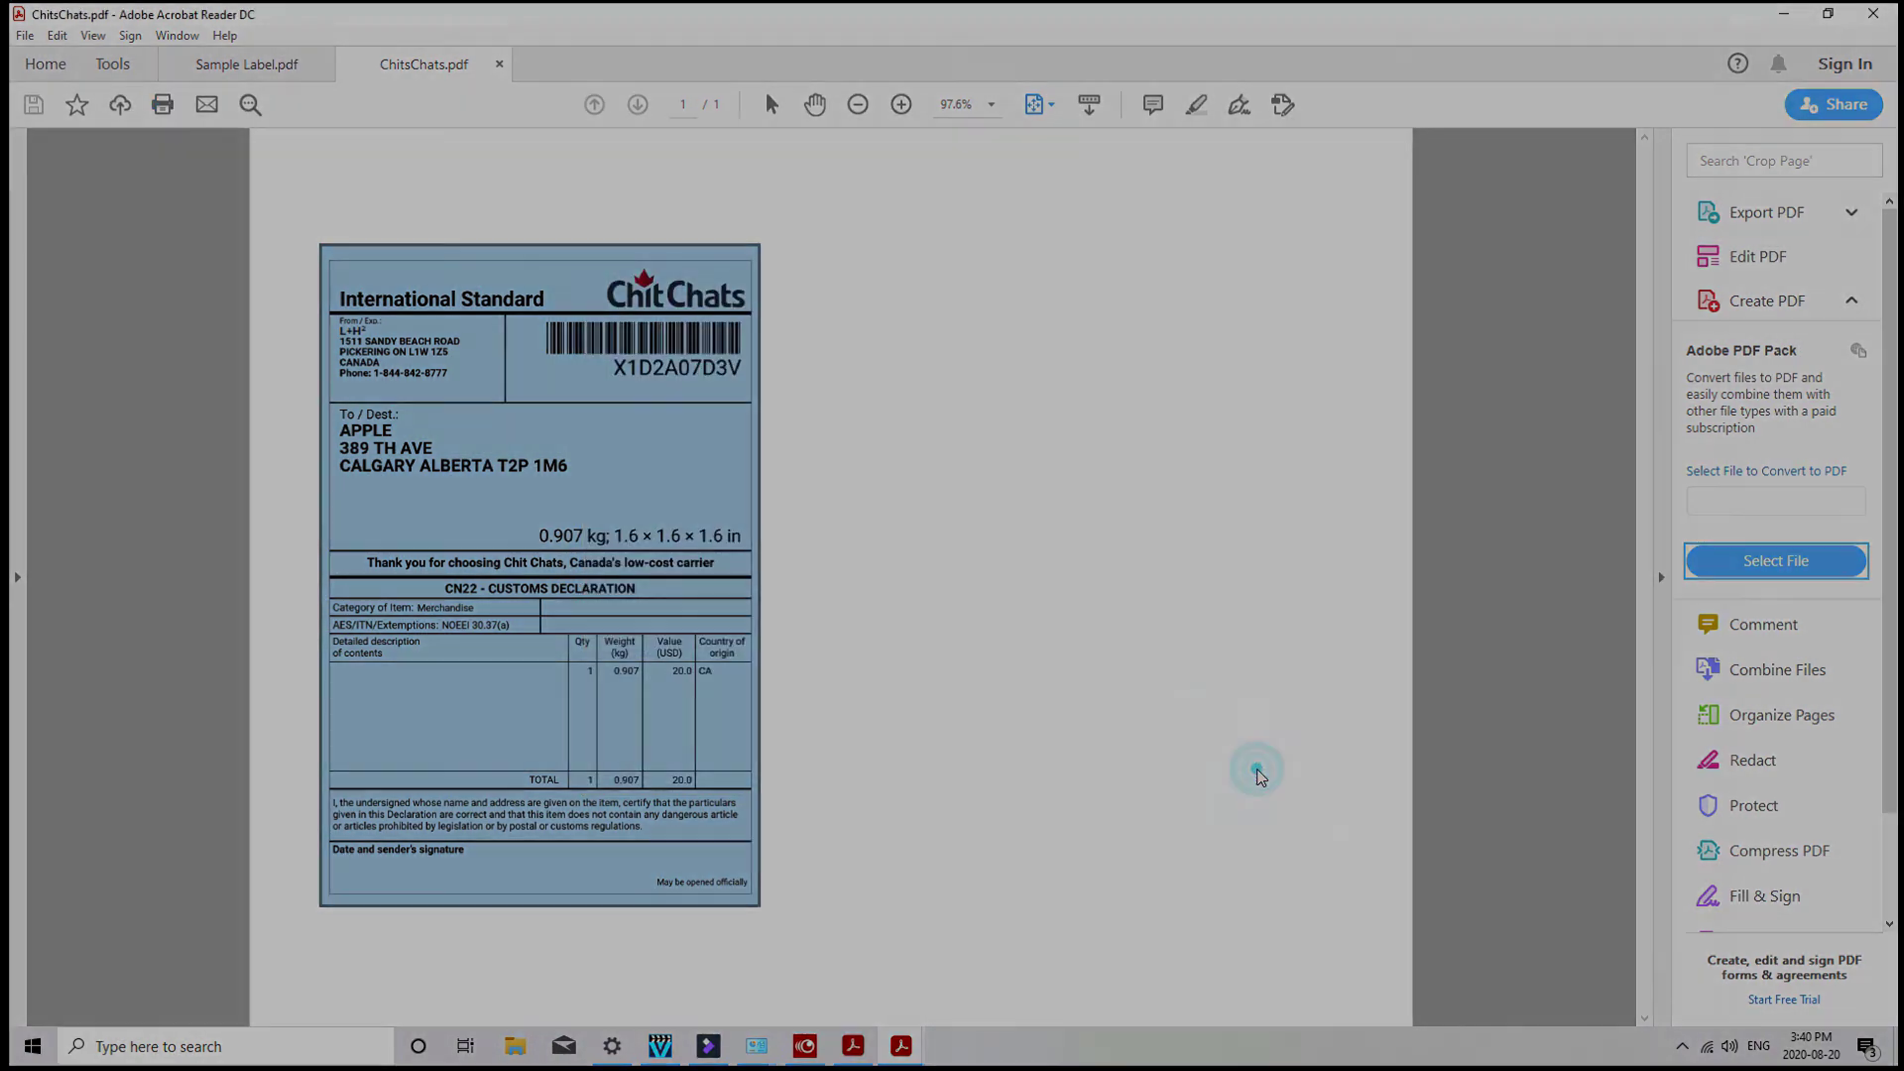